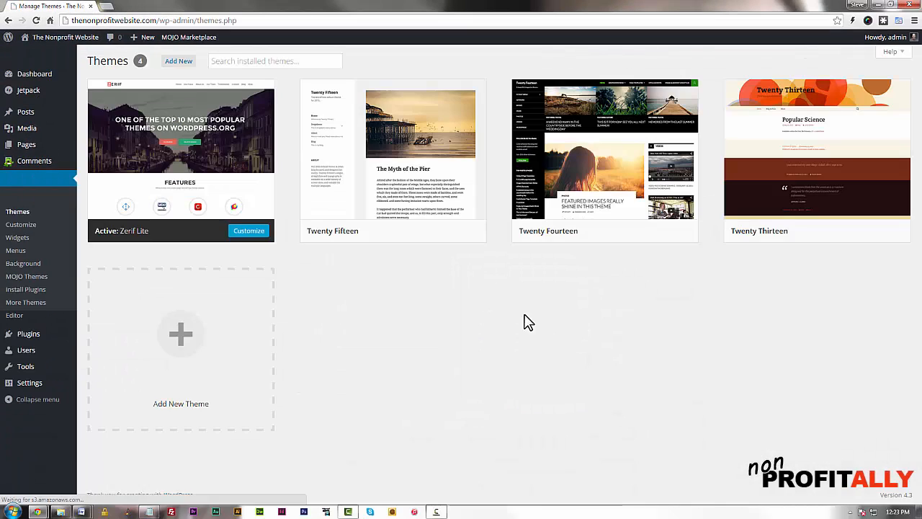
# - Open the customizer for the Zerif Lite theme and look over the front page preview
pyautogui.moveTo(157, 179)
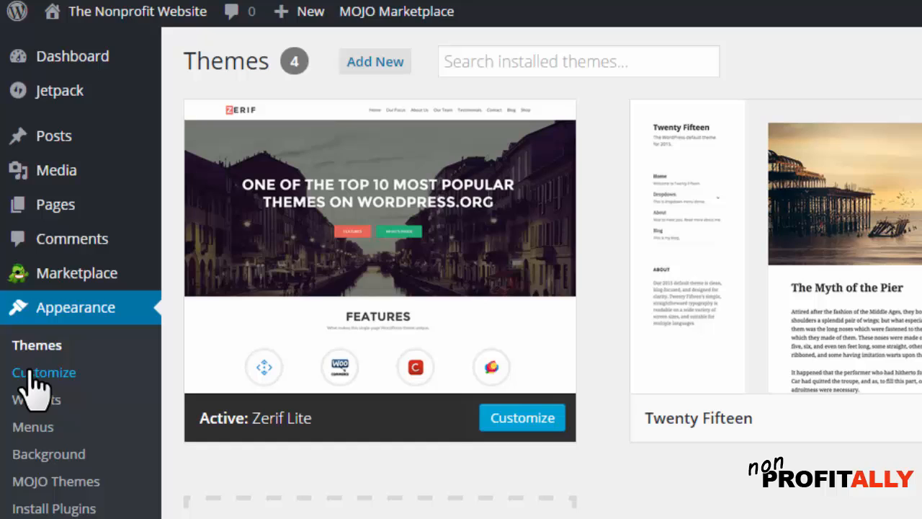
pyautogui.click(35, 373)
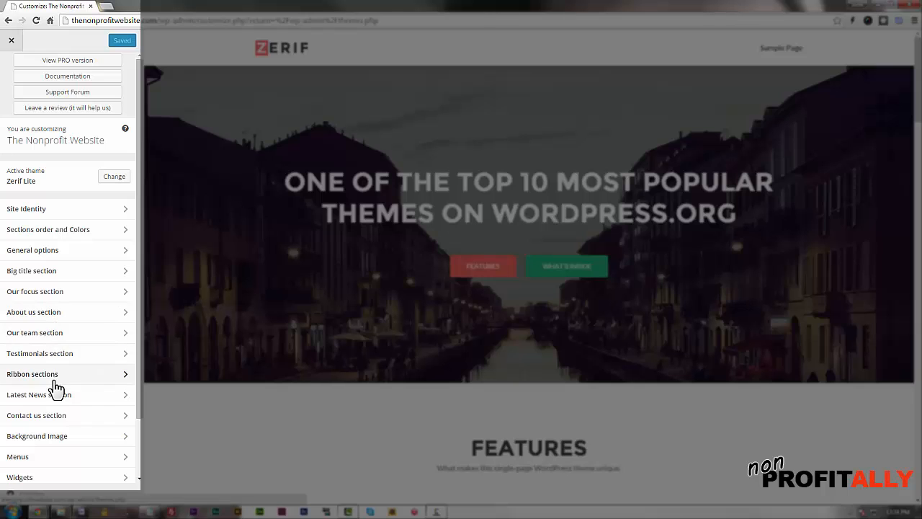
pyautogui.scroll(-4, 351, 337)
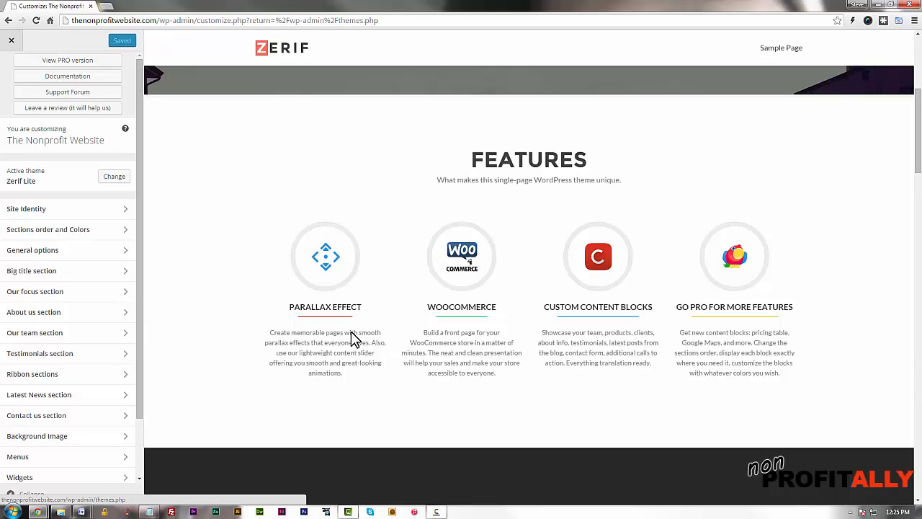
pyautogui.scroll(4, 350, 337)
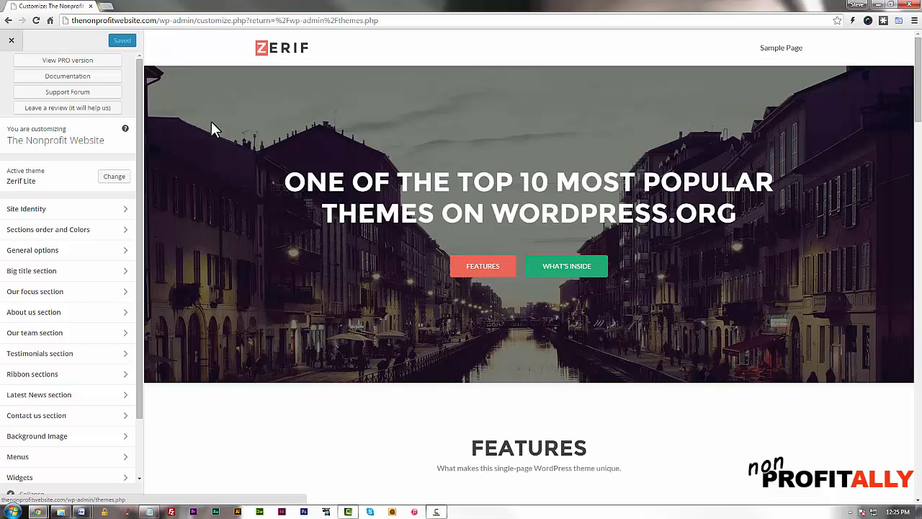
# - Upload header_kids.jpg, header_urban1a.jpg, header_rowhome.jpg and header_innercity_runaway.jpg from the header folder through the background image settings
pyautogui.click(44, 445)
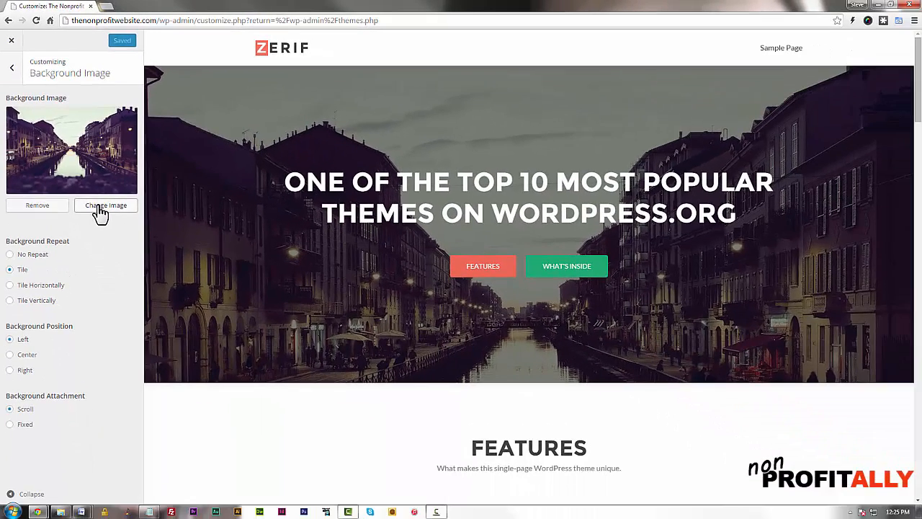
pyautogui.click(153, 310)
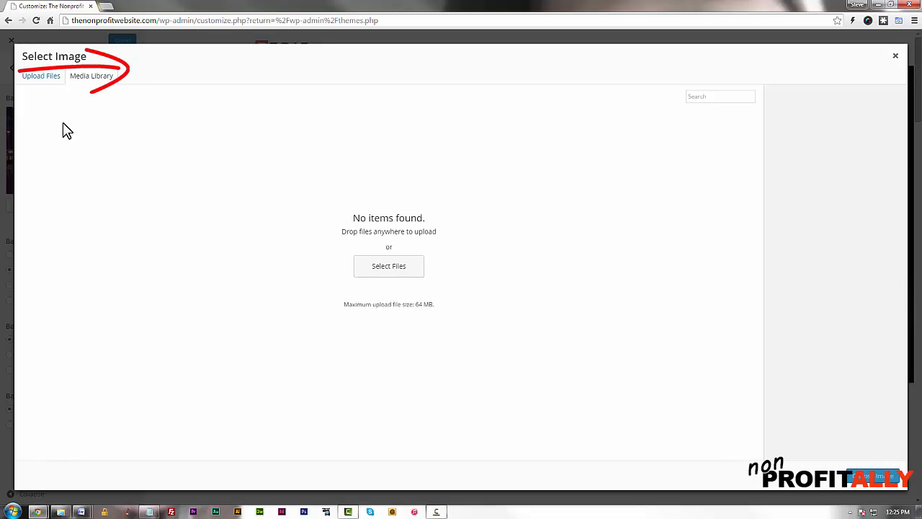
pyautogui.click(43, 84)
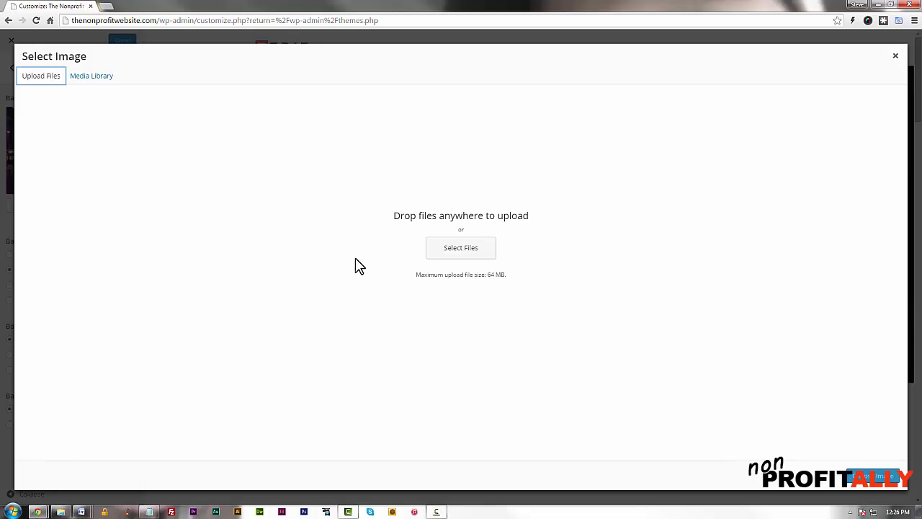
pyautogui.click(453, 252)
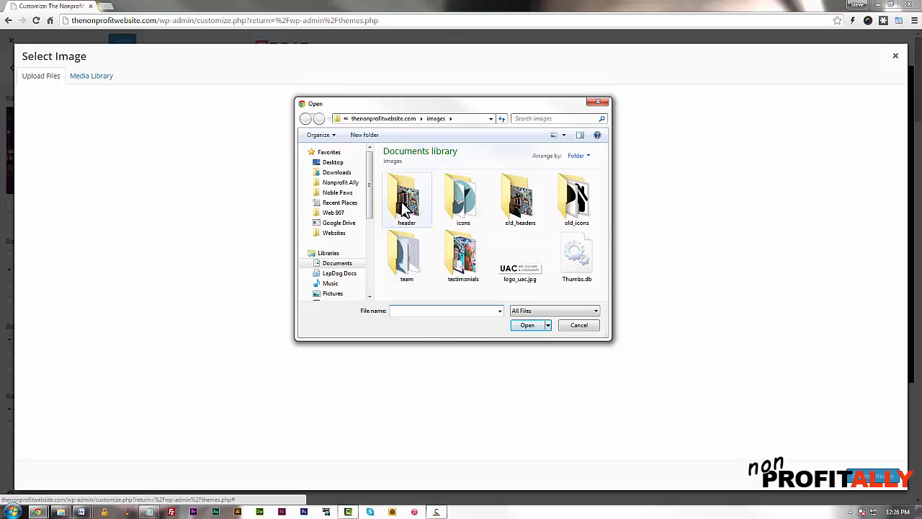
pyautogui.doubleClick(404, 208)
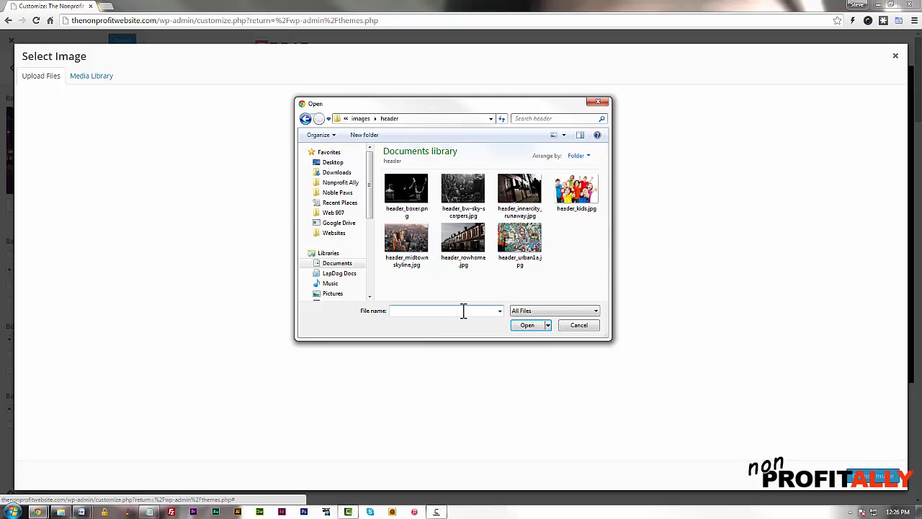
pyautogui.click(574, 189)
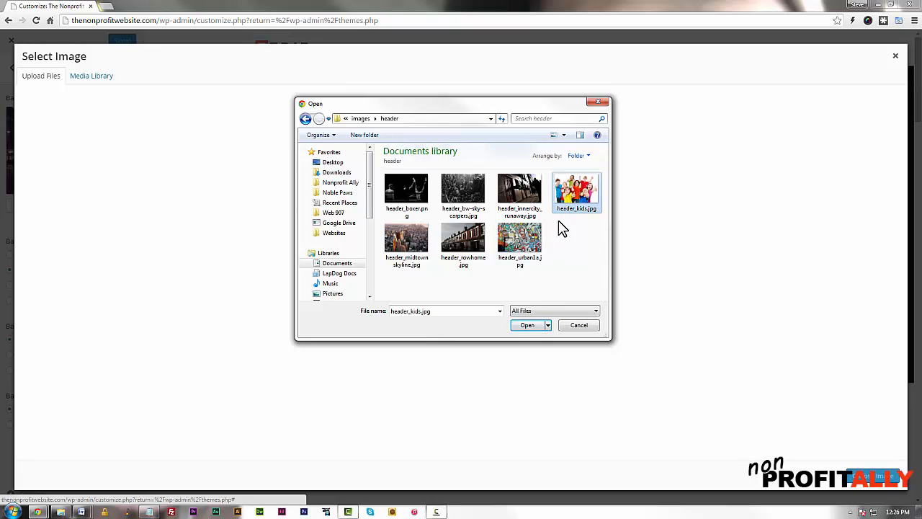
pyautogui.keyDown('ctrl'); pyautogui.click(528, 245); pyautogui.keyUp('ctrl')
pyautogui.keyDown('ctrl'); pyautogui.click(457, 243); pyautogui.keyUp('ctrl')
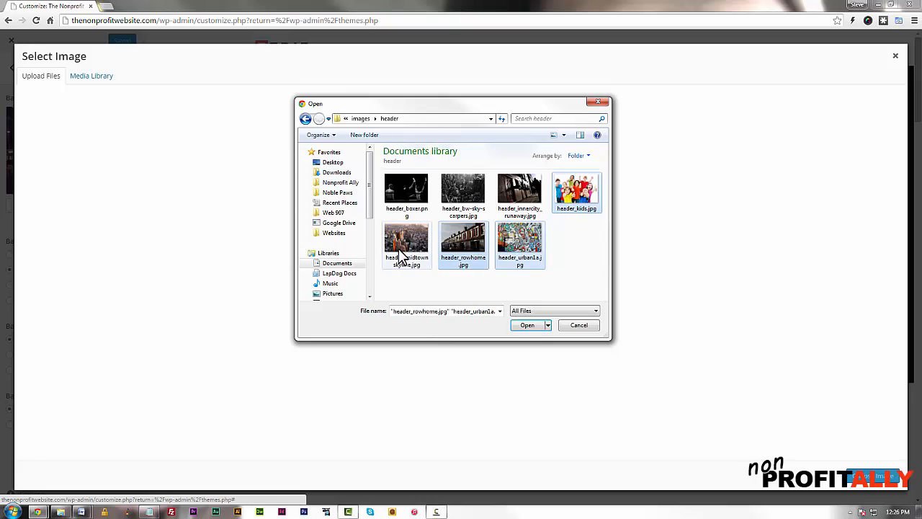
pyautogui.keyDown('ctrl'); pyautogui.click(519, 188); pyautogui.keyUp('ctrl')
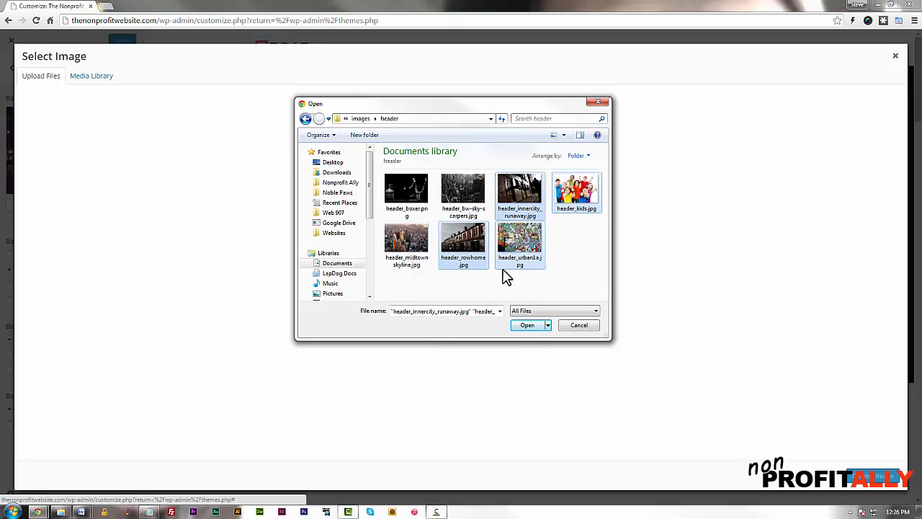
pyautogui.click(530, 327)
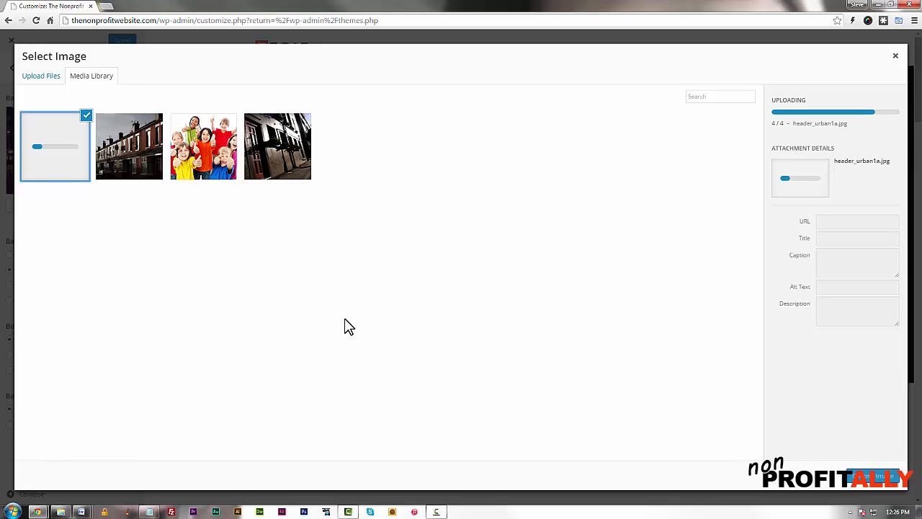
# - Try header_kids.jpg as the site's background image and review it through the whole page preview
pyautogui.click(201, 147)
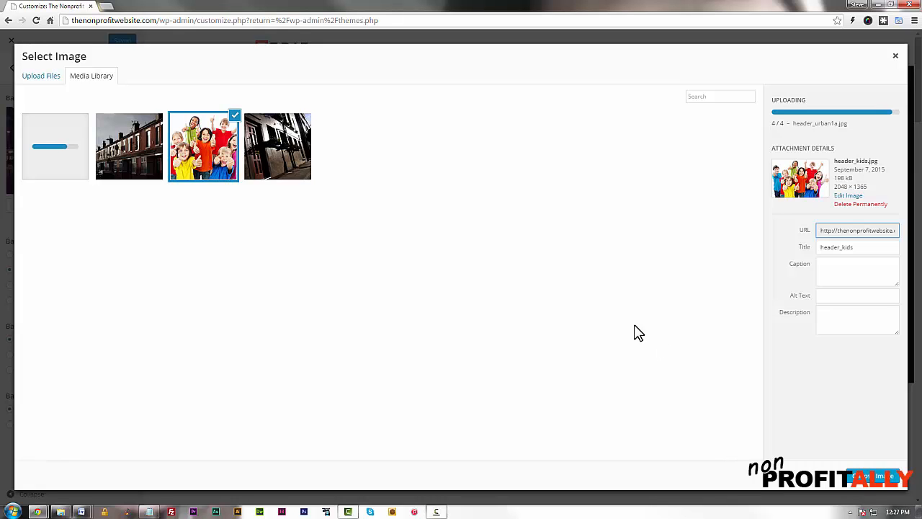
pyautogui.click(873, 477)
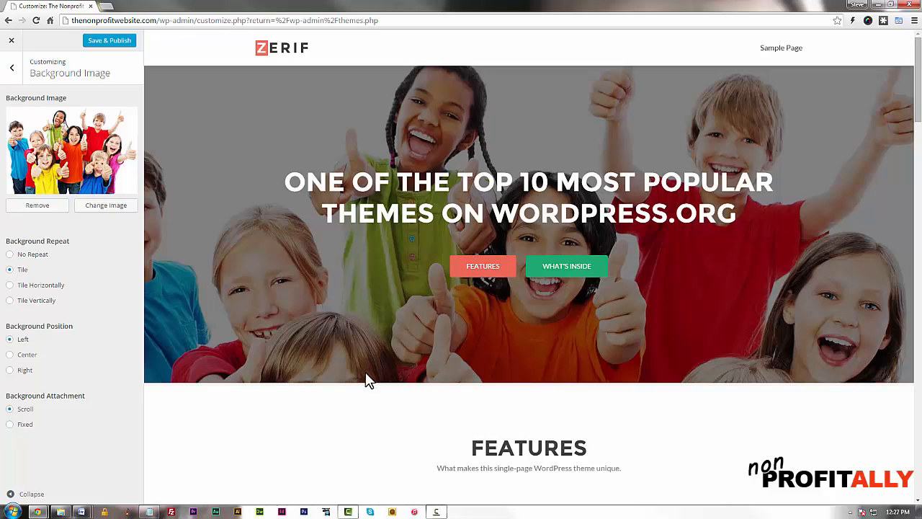
pyautogui.scroll(-6, 368, 380)
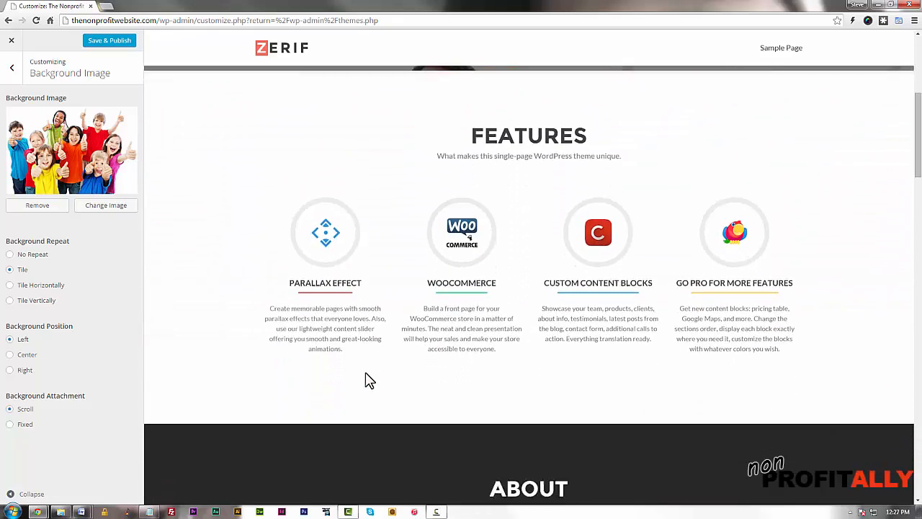
pyautogui.scroll(-5, 365, 381)
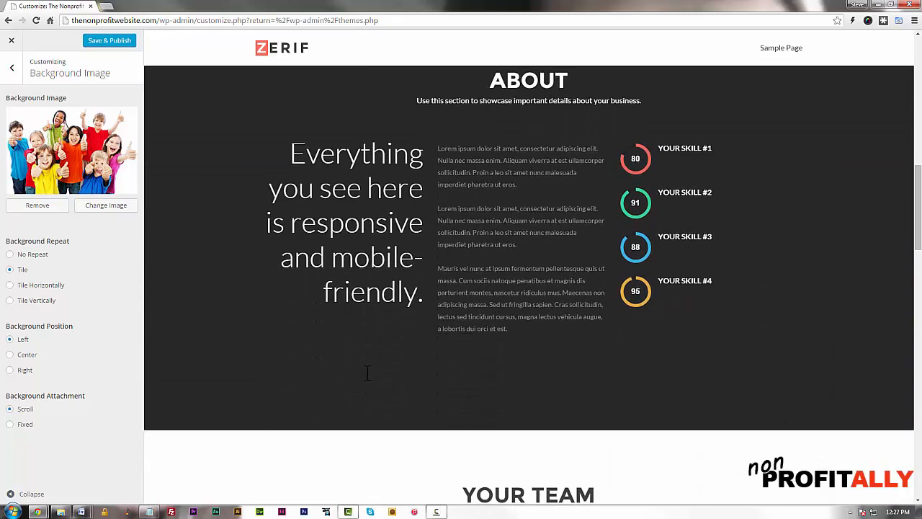
pyautogui.scroll(-8, 365, 380)
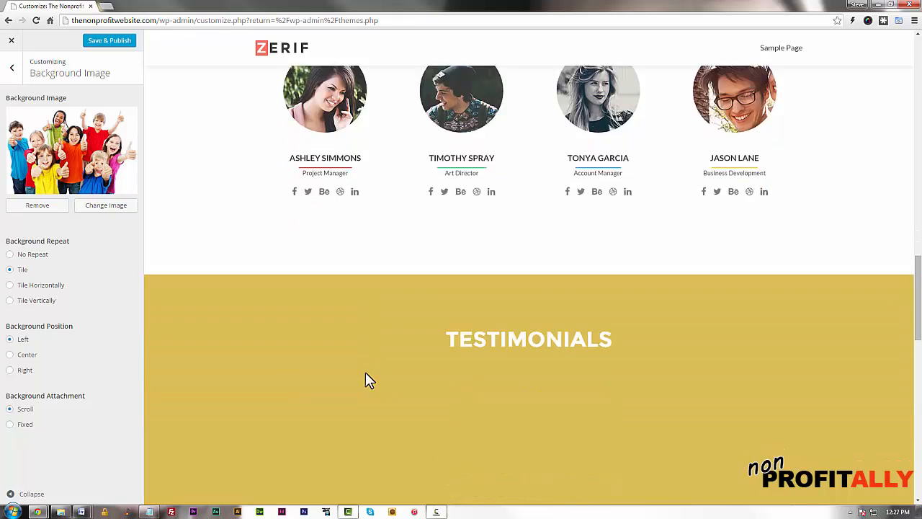
pyautogui.scroll(-8, 365, 373)
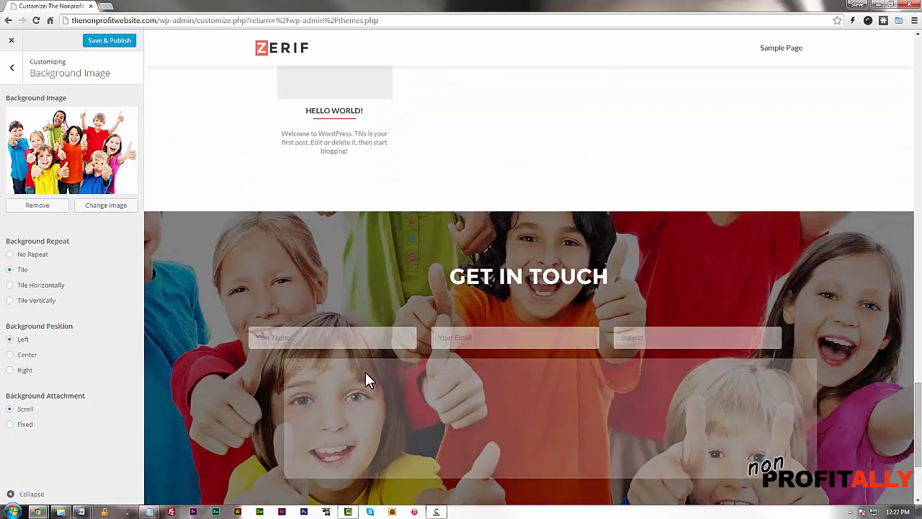
pyautogui.scroll(-1, 366, 372)
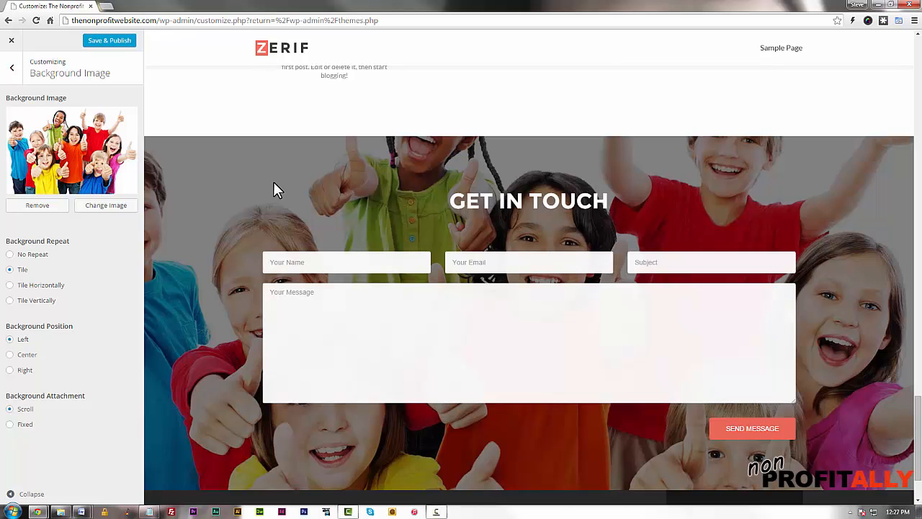
pyautogui.scroll(8, 272, 185)
pyautogui.scroll(15, 271, 182)
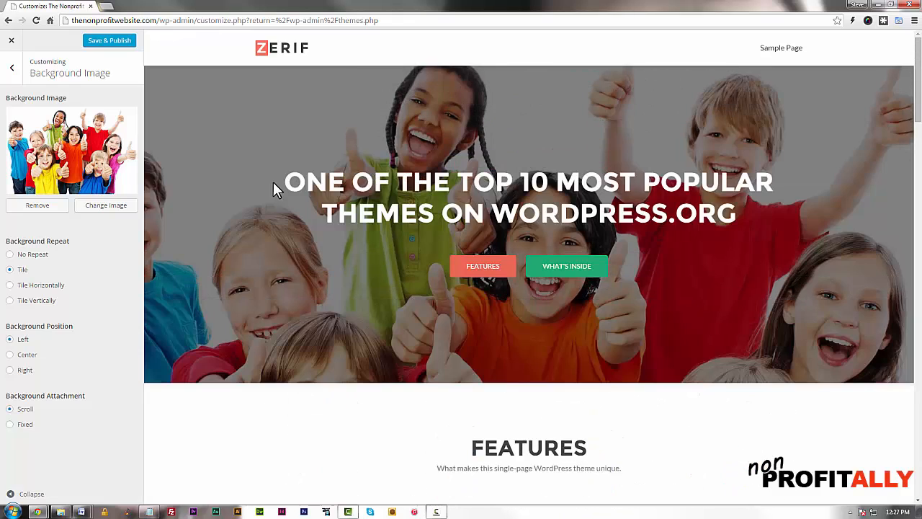
# - Try header_innercity_runaway.jpg from the media library as the background image
pyautogui.click(106, 206)
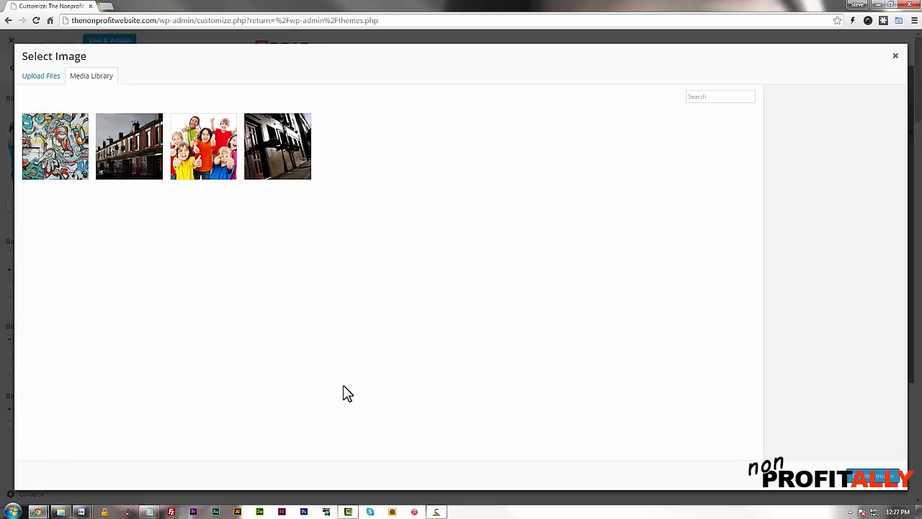
pyautogui.click(276, 169)
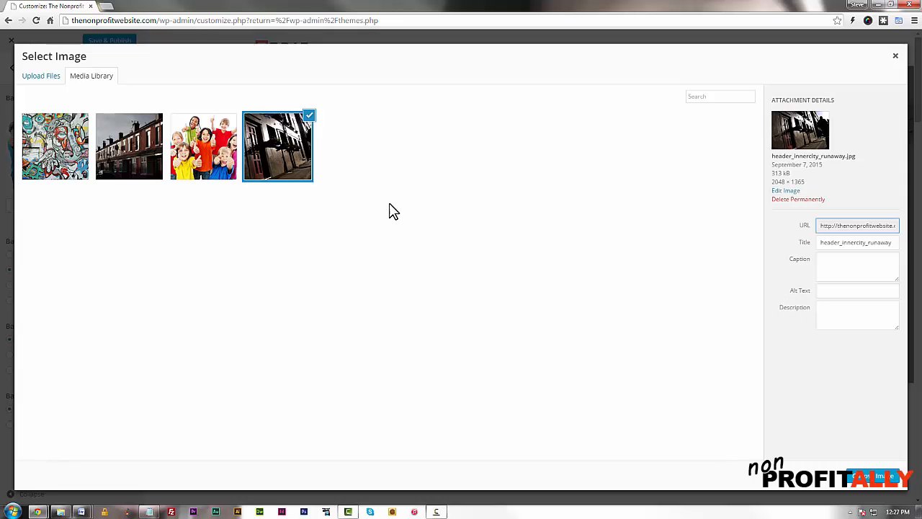
pyautogui.click(876, 476)
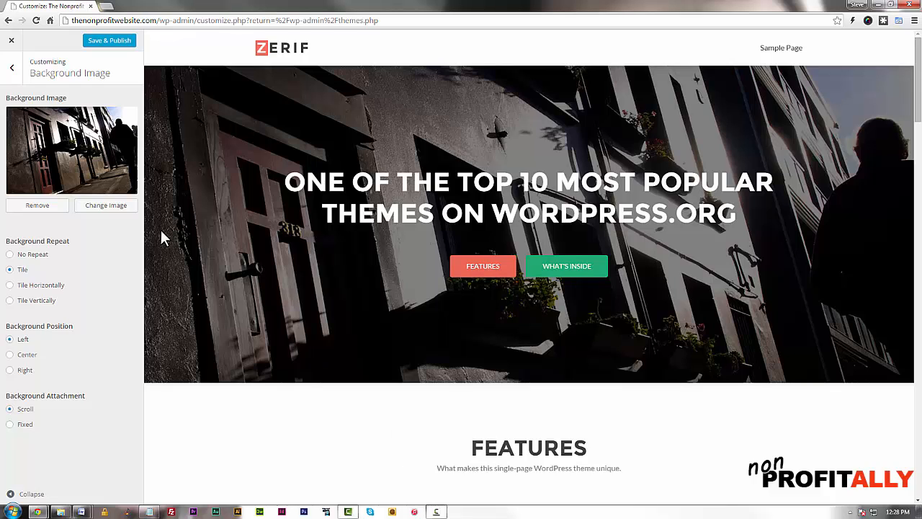
# - Change the background image to header_urban1a.jpg from the media library
pyautogui.click(108, 209)
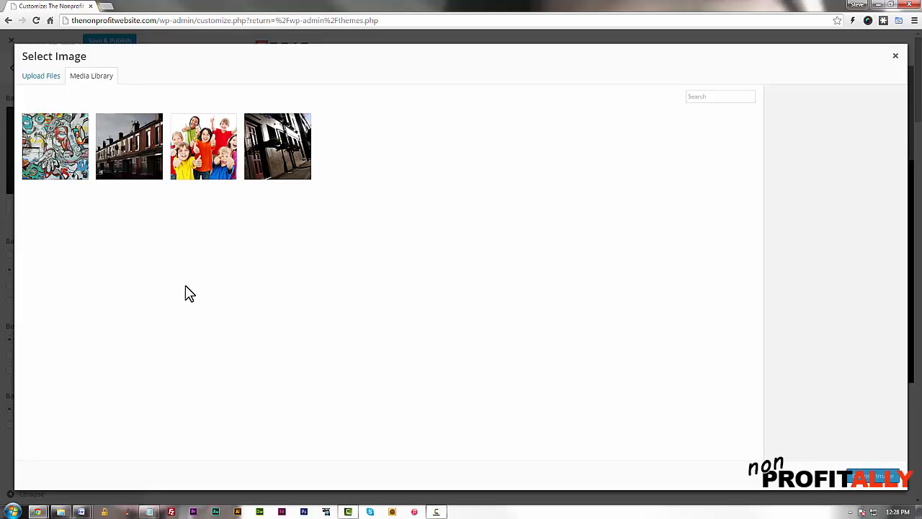
pyautogui.click(48, 150)
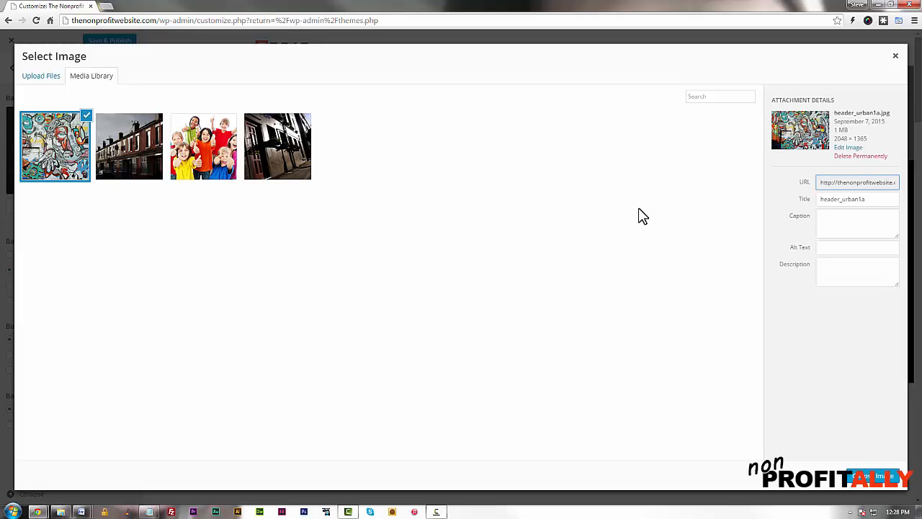
pyautogui.click(871, 476)
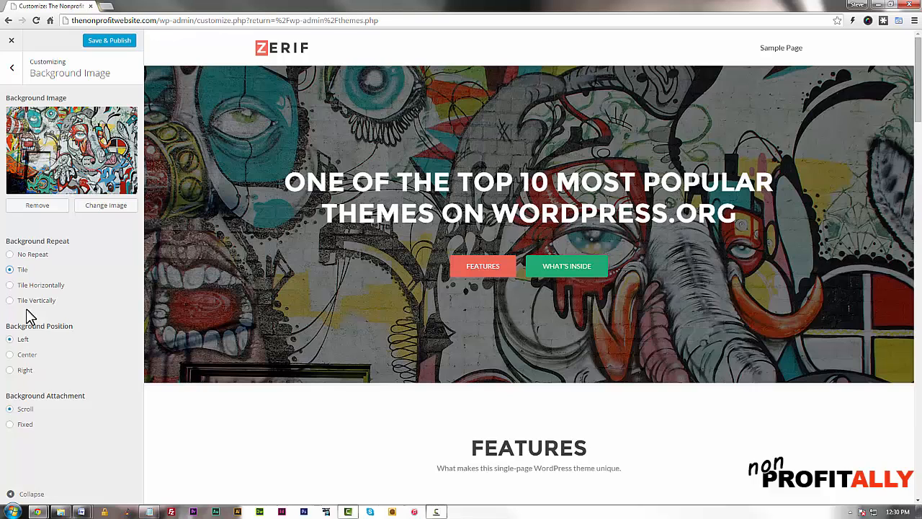
# - Set the background repeat to No Repeat and its position to Center, and return to the customizer's section list
pyautogui.click(10, 255)
pyautogui.click(9, 354)
pyautogui.click(15, 75)
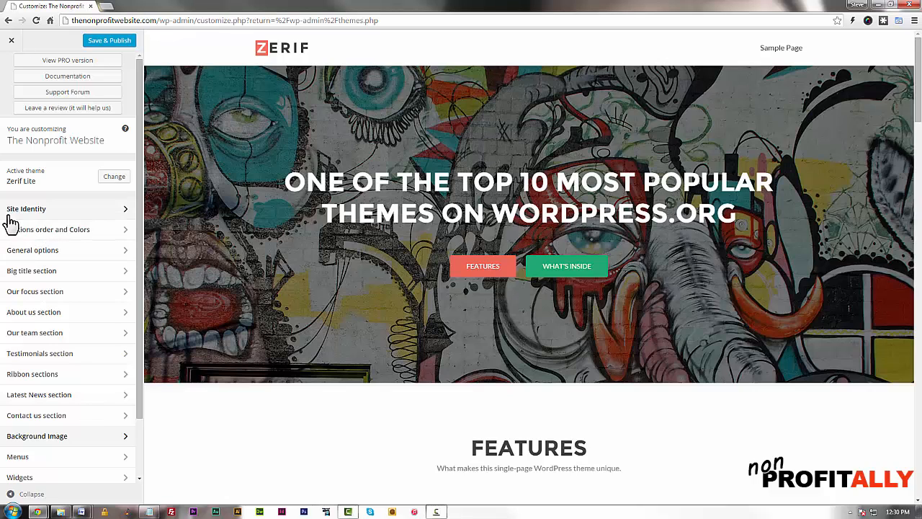
# - Change the site title to "Urban Arts Council" in the site identity settings
pyautogui.click(59, 214)
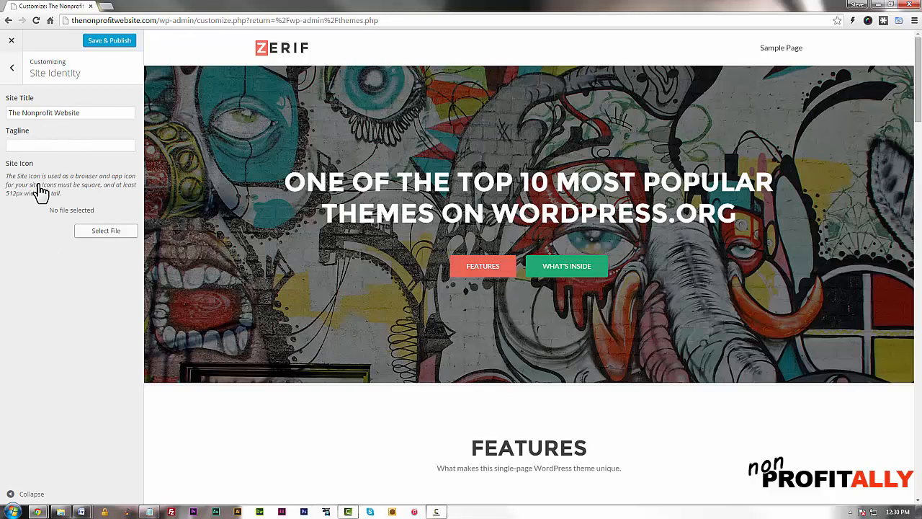
pyautogui.moveTo(87, 113); pyautogui.dragTo(2, 119)
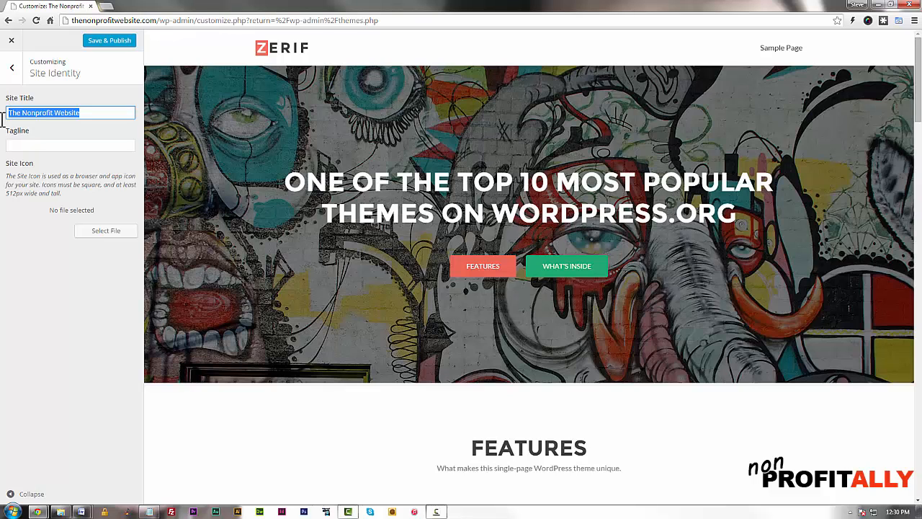
pyautogui.write('Urban')
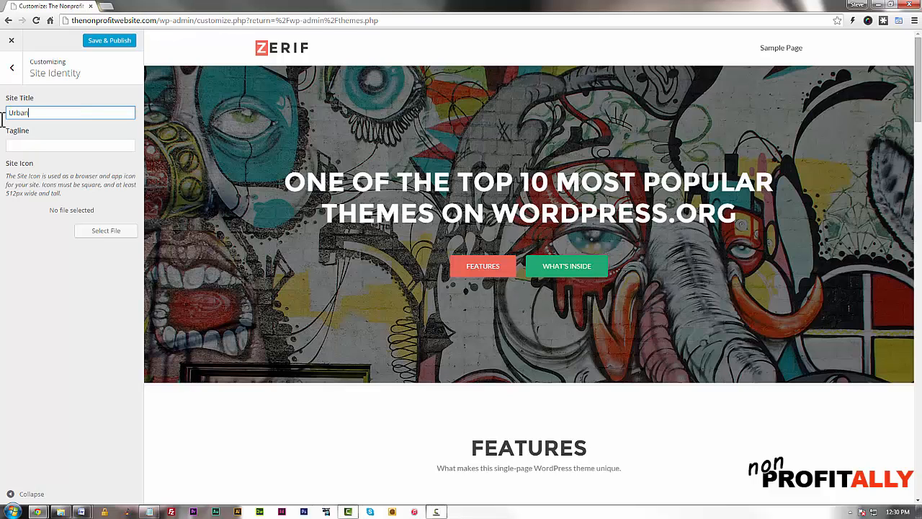
pyautogui.write(' Arts Council')
pyautogui.click(12, 74)
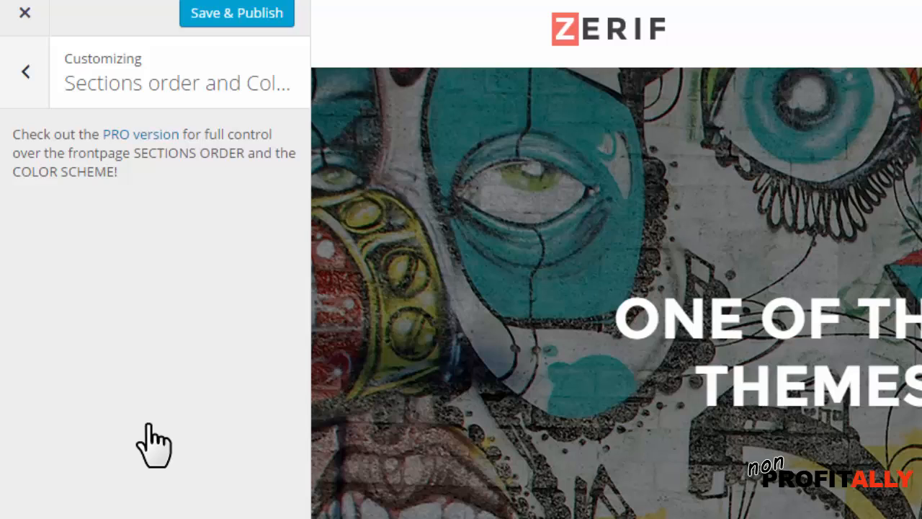
# - Upload logo_uac.jpg from the images folder and set it as the site logo in the general options
pyautogui.click(25, 75)
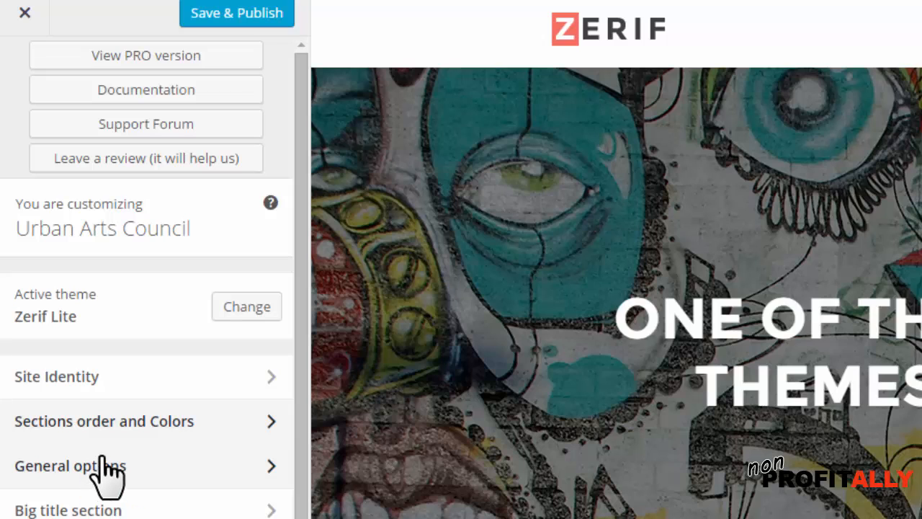
pyautogui.click(123, 482)
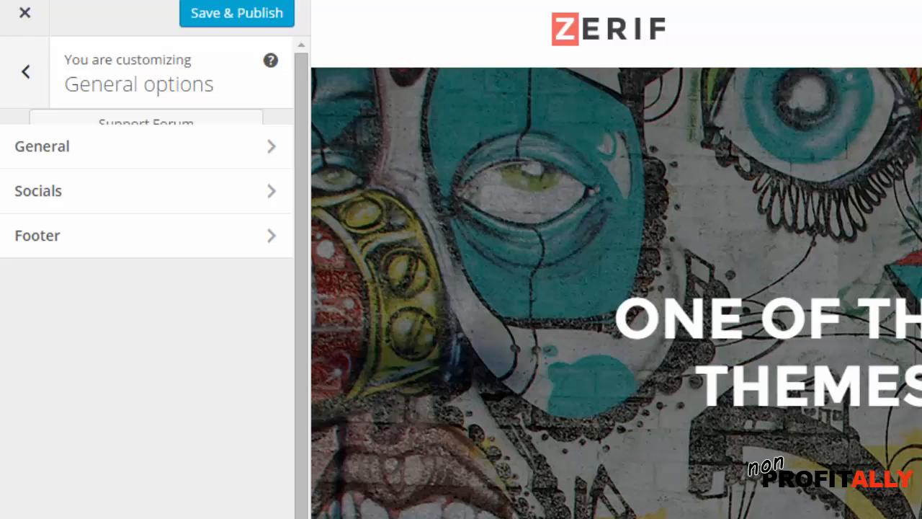
pyautogui.click(56, 162)
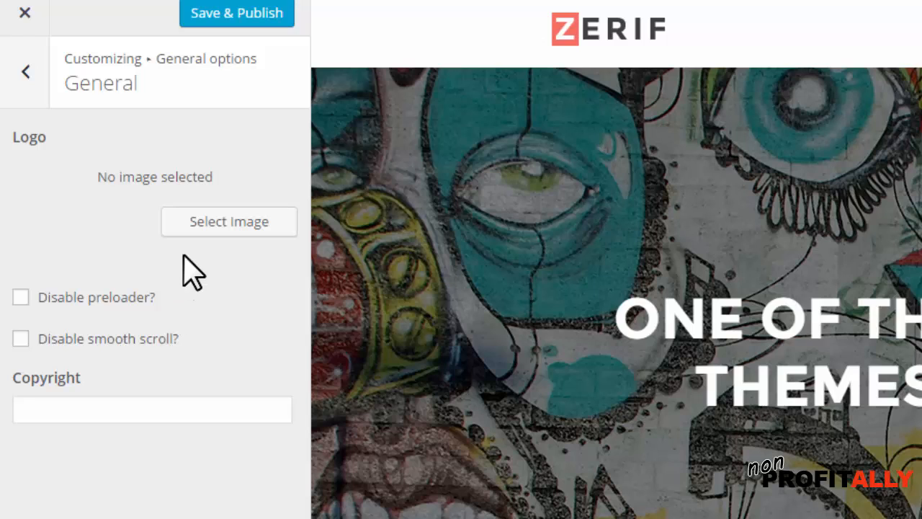
pyautogui.click(209, 221)
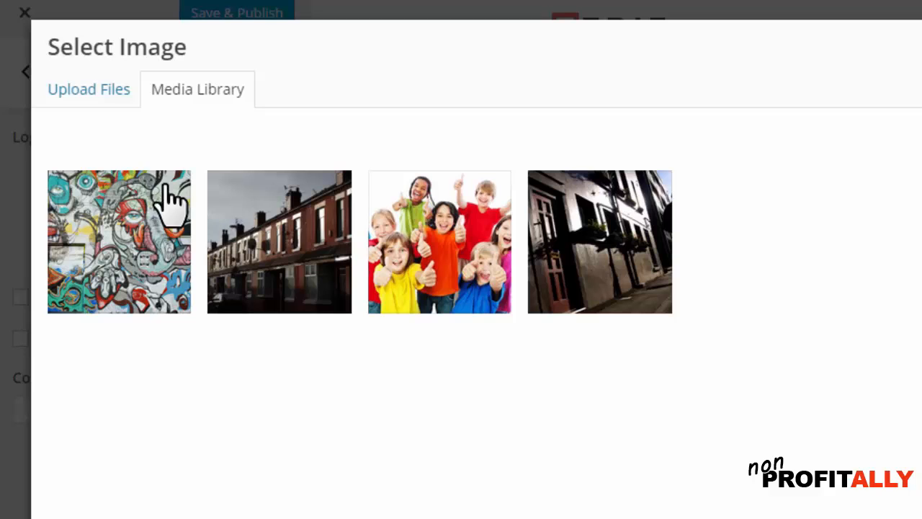
pyautogui.click(88, 89)
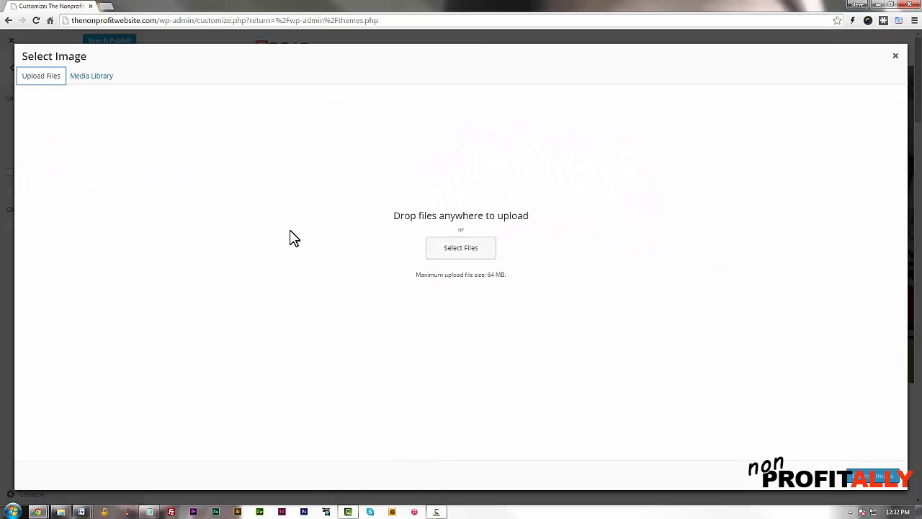
pyautogui.click(465, 252)
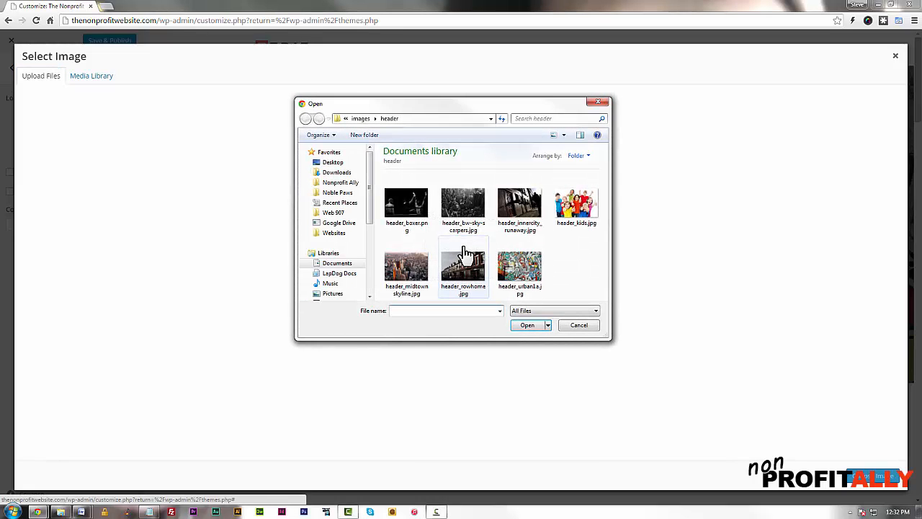
pyautogui.click(363, 119)
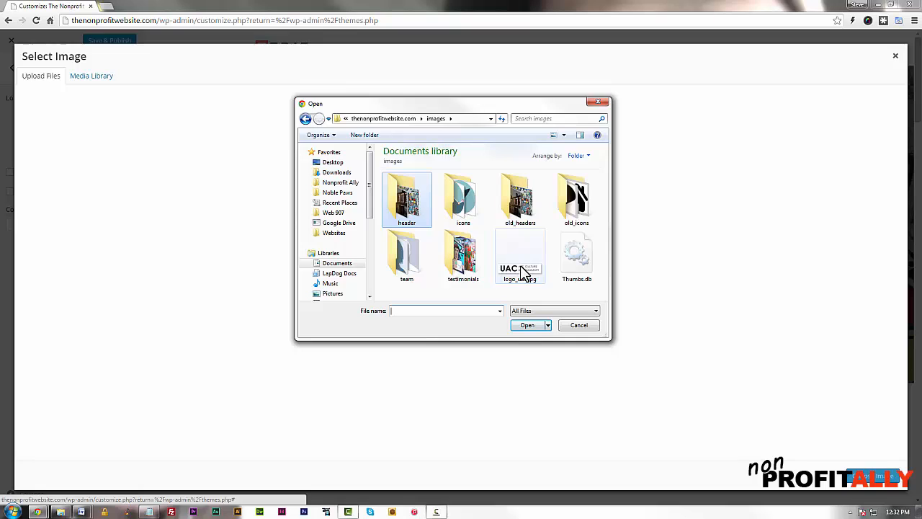
pyautogui.doubleClick(520, 268)
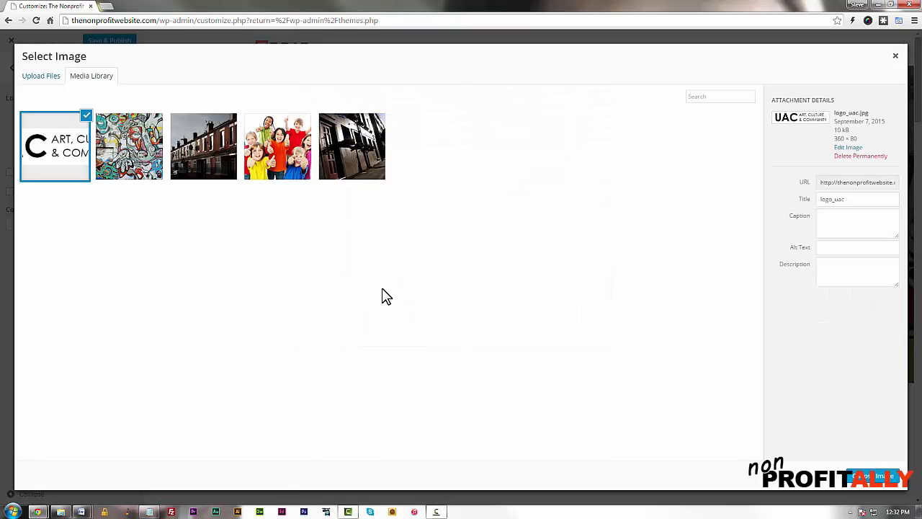
pyautogui.click(879, 478)
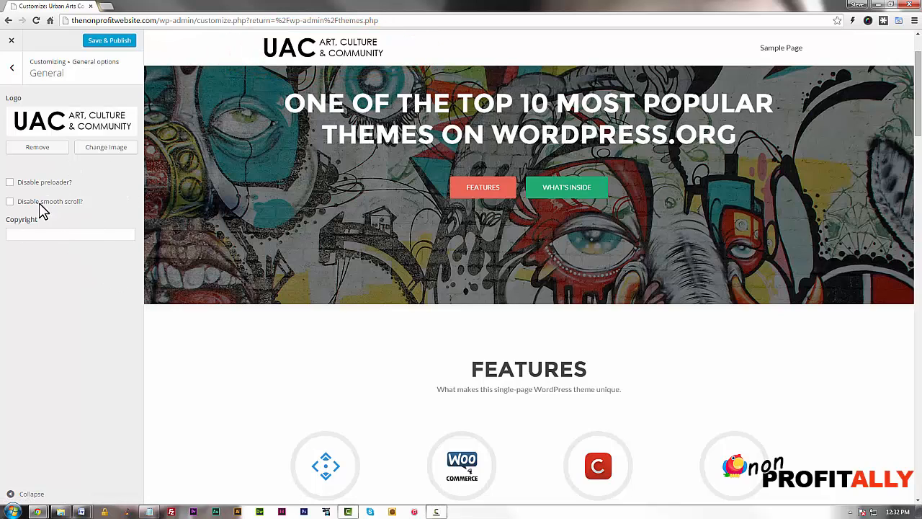
# - Clear the Dribbble link in the social link settings and check the social icons in the preview's footer
pyautogui.click(11, 72)
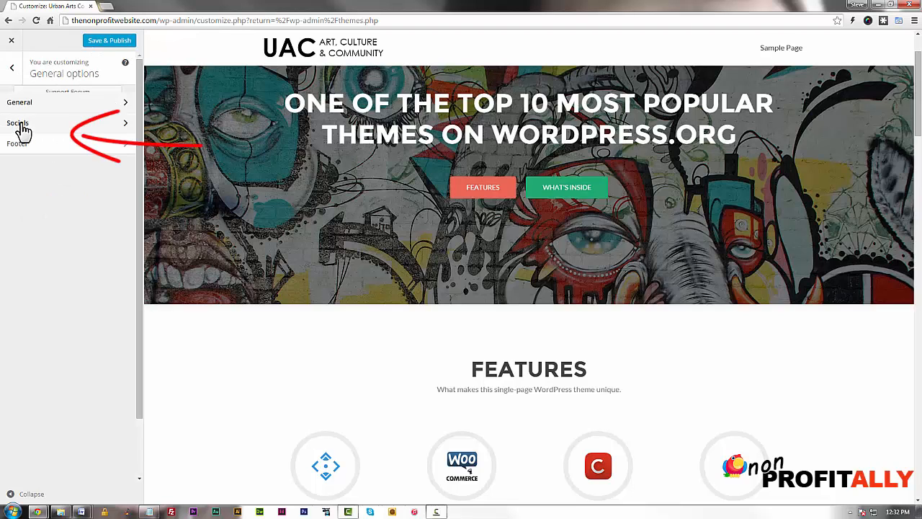
pyautogui.click(21, 128)
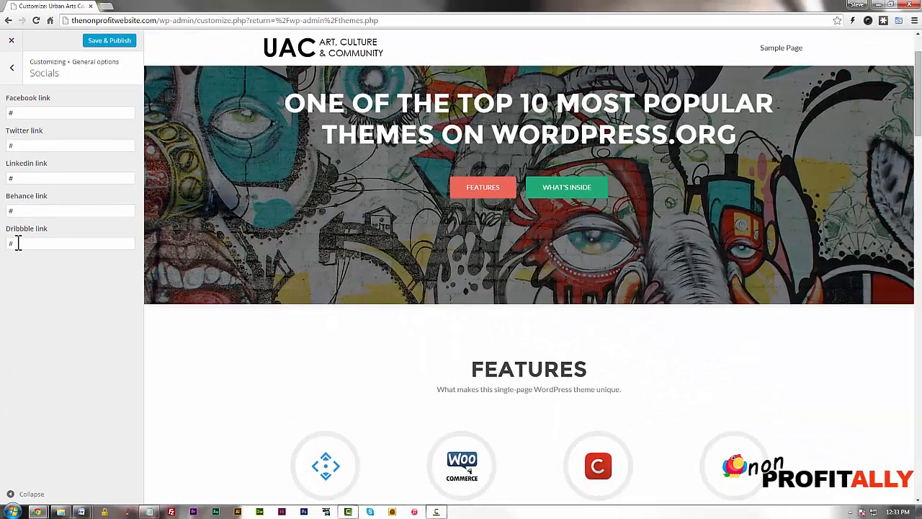
pyautogui.doubleClick(18, 301)
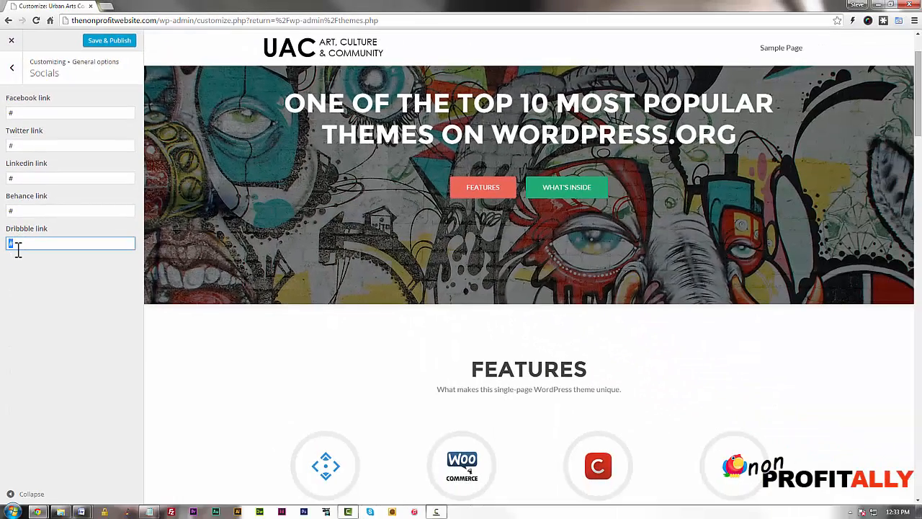
pyautogui.press('BackSpace')
pyautogui.scroll(-15, 503, 342)
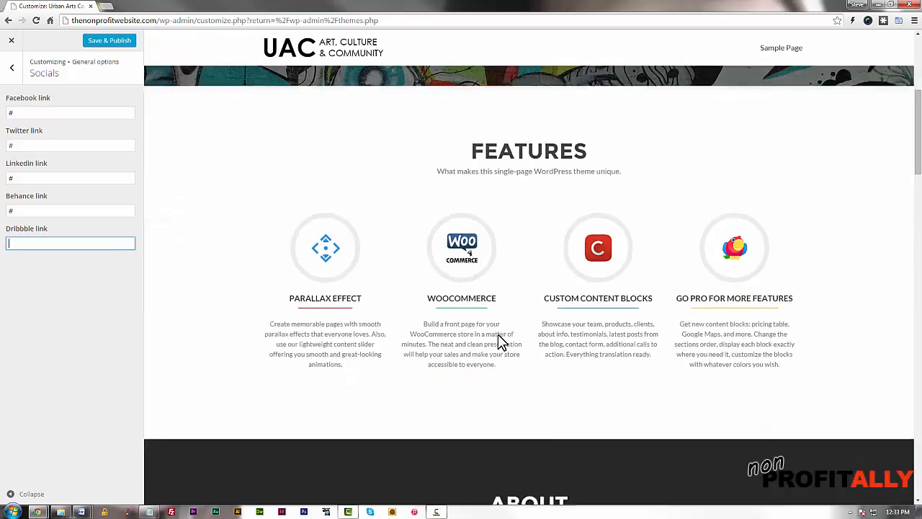
pyautogui.scroll(-12, 498, 336)
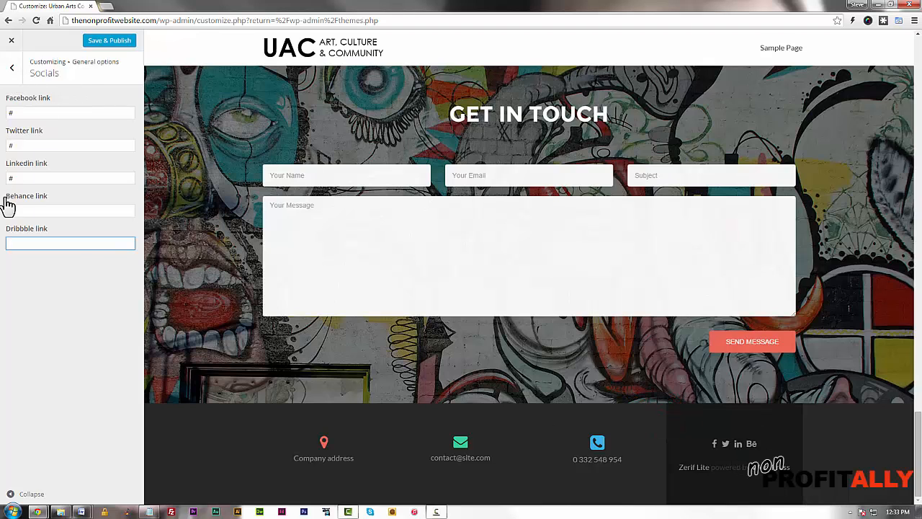
# - Replace the mailto address in the footer's email link with "#" and check the footer in the preview
pyautogui.click(15, 73)
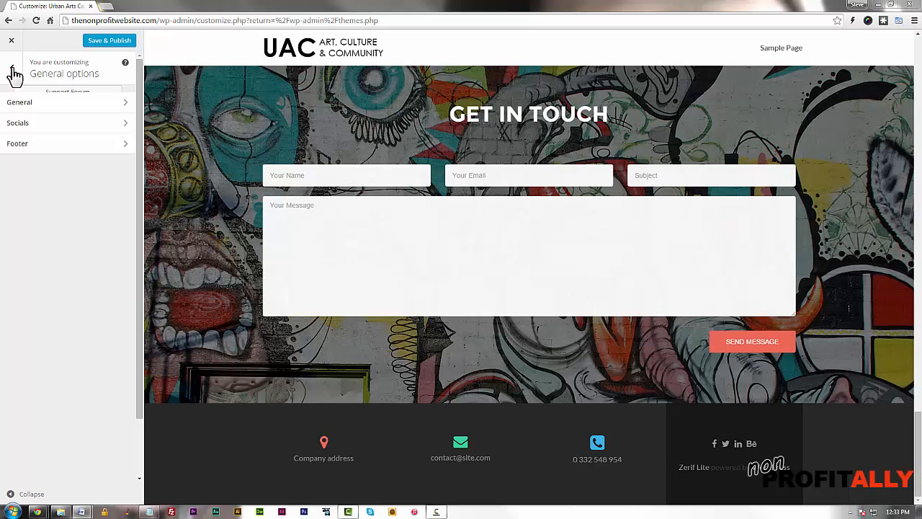
pyautogui.click(25, 147)
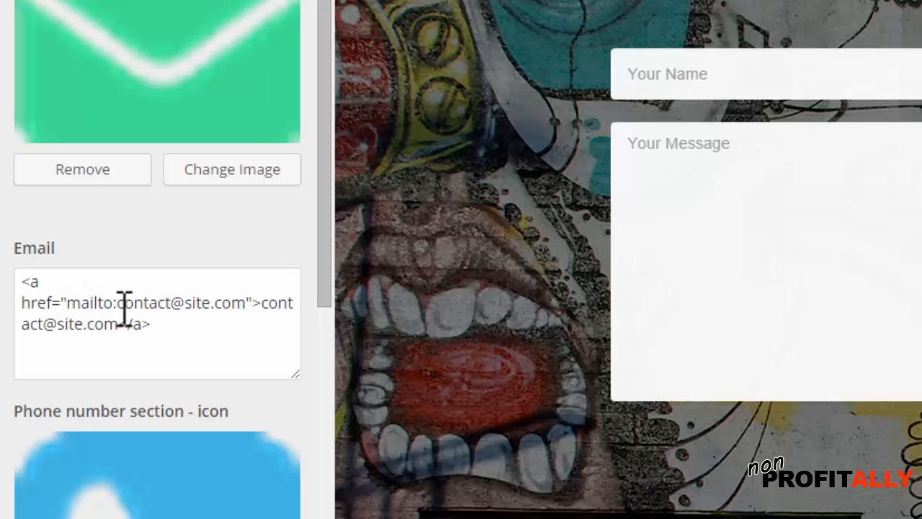
pyautogui.moveTo(118, 304); pyautogui.dragTo(247, 302)
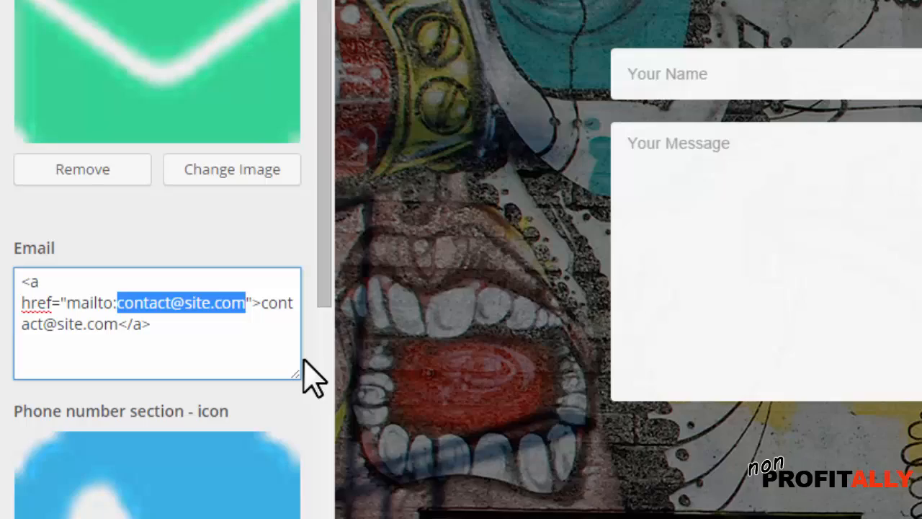
pyautogui.write('#')
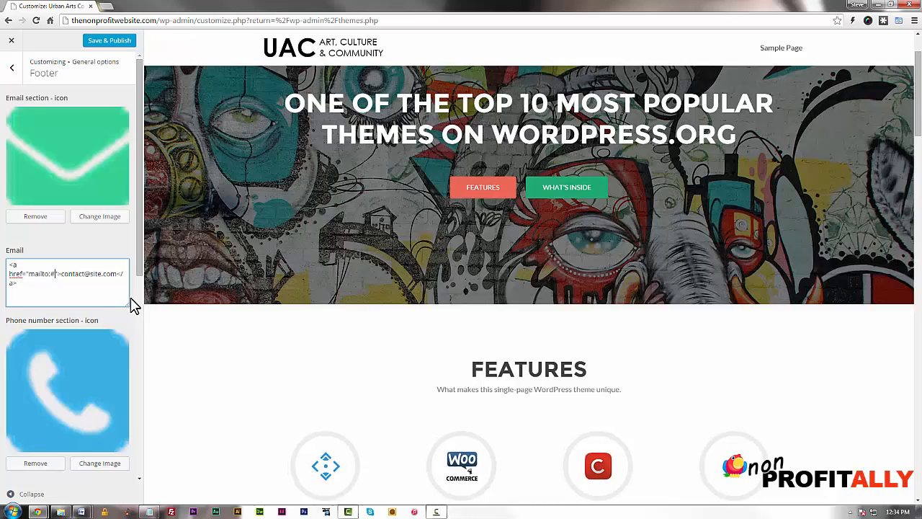
pyautogui.scroll(-20, 258, 329)
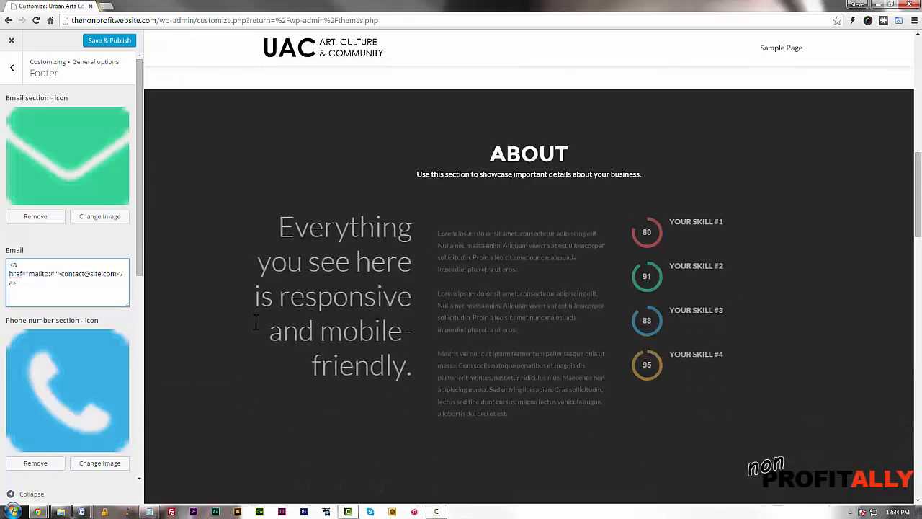
pyautogui.scroll(-8, 257, 329)
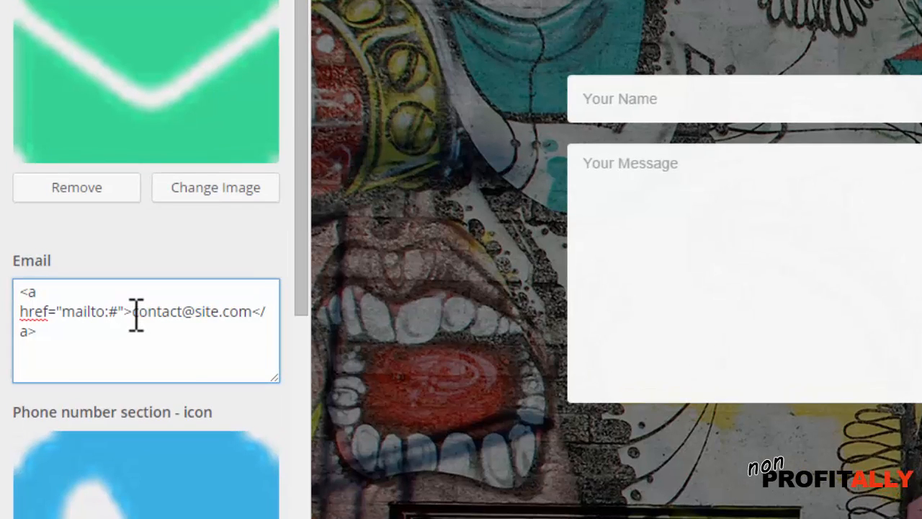
# - Change the visible text of the footer's email link to "Email Us" and check it in the preview
pyautogui.click(89, 288)
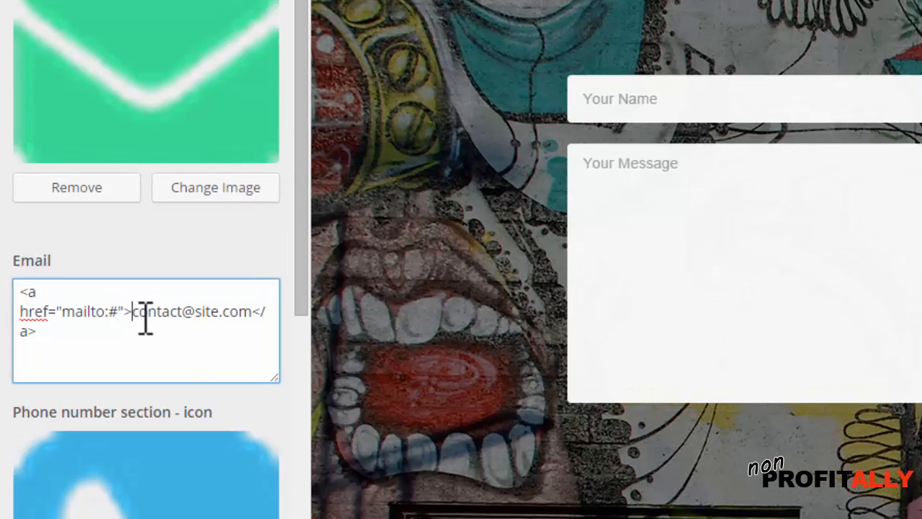
pyautogui.keyDown('shift'); pyautogui.click(258, 317); pyautogui.keyUp('shift')
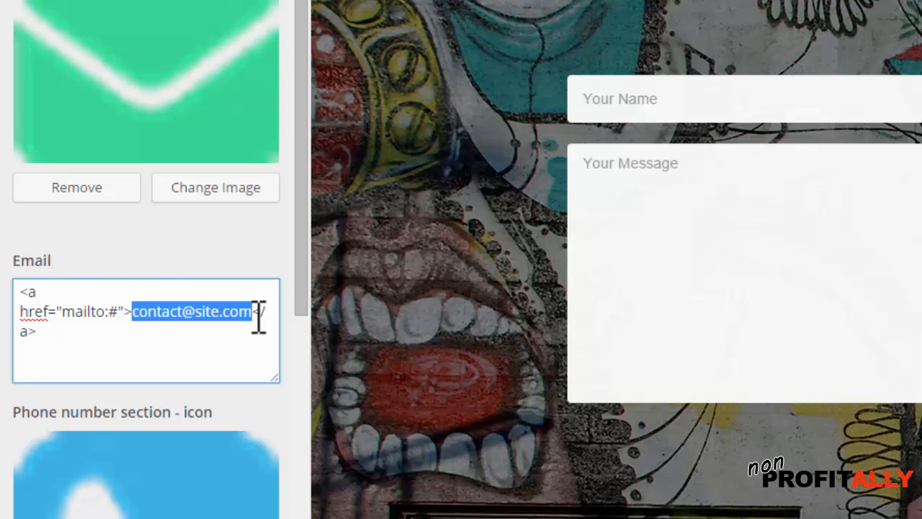
pyautogui.write('Emai')
pyautogui.write('s')
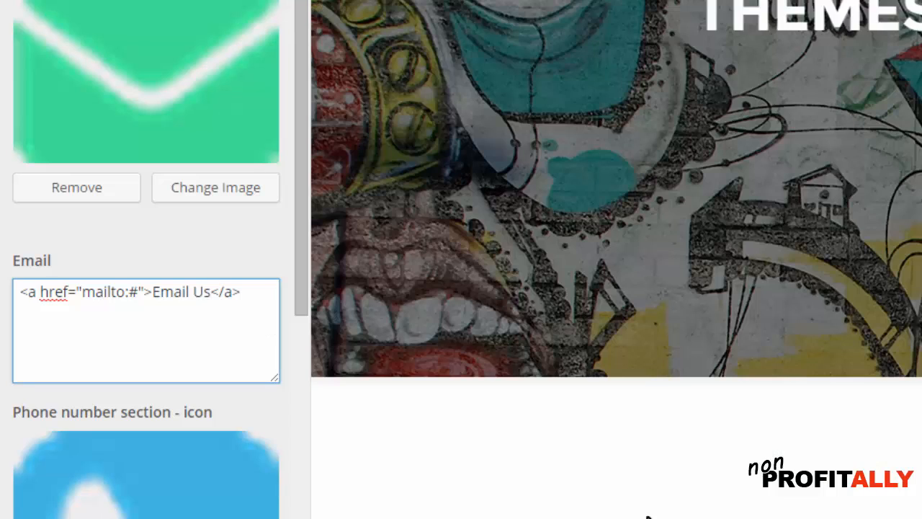
pyautogui.scroll(-15, 634, 502)
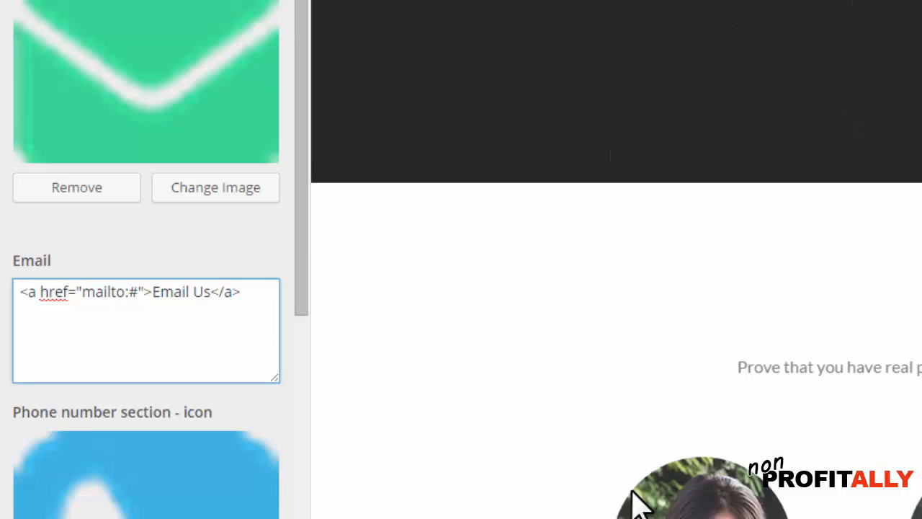
pyautogui.scroll(-10, 148, 206)
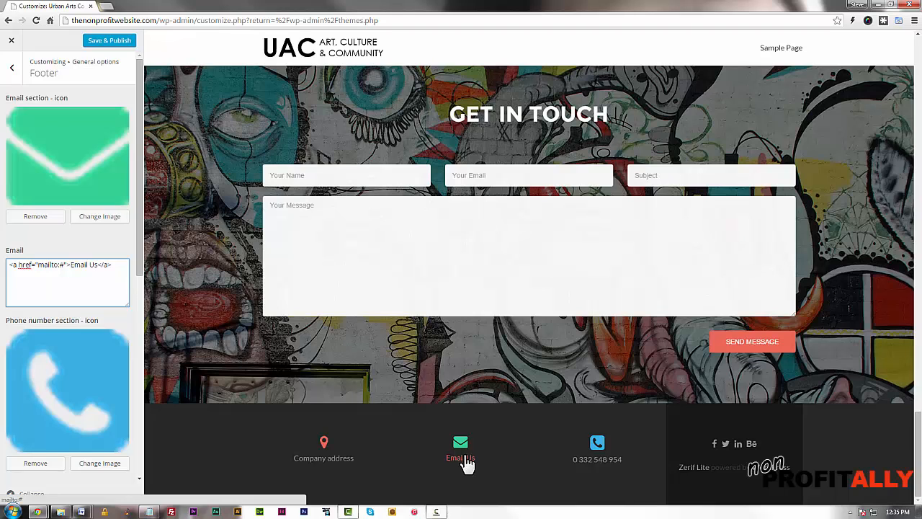
# - Replace the number in the tel: target of the footer's phone link with the organization's phone number
pyautogui.scroll(-3, 43, 367)
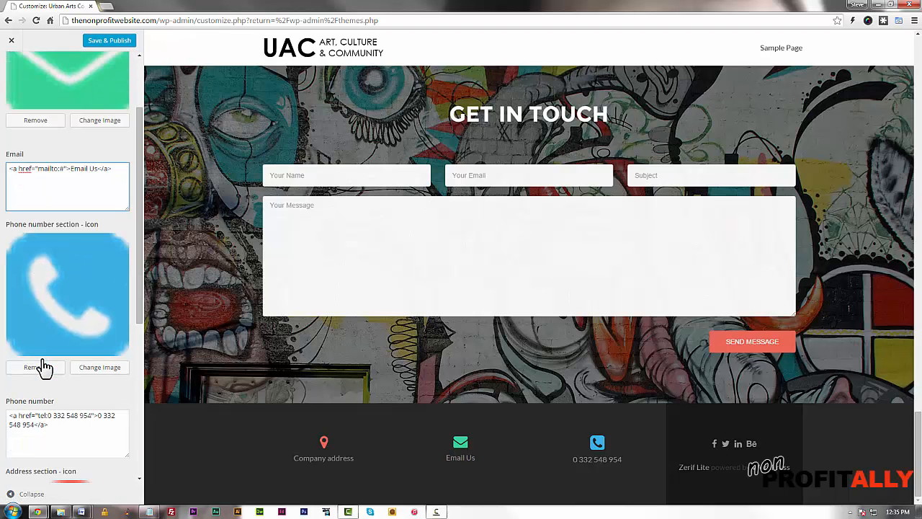
pyautogui.scroll(-3, 43, 367)
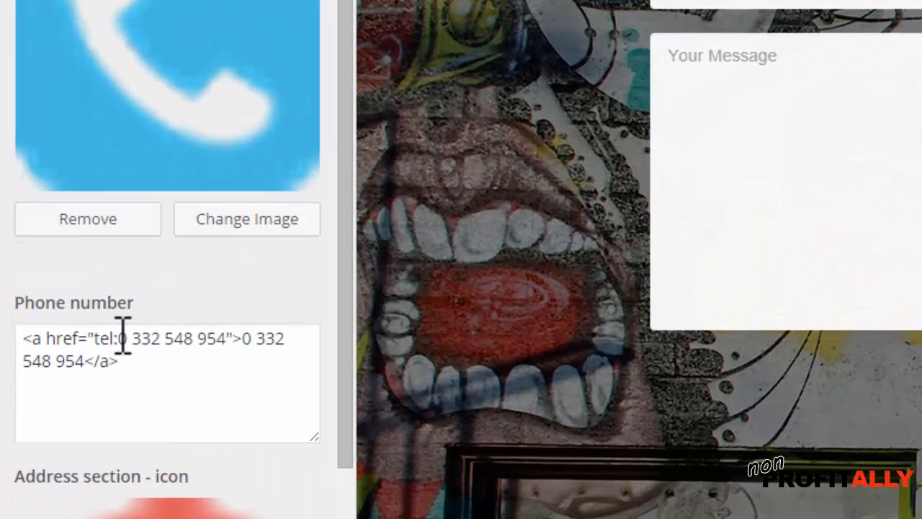
pyautogui.click(229, 338)
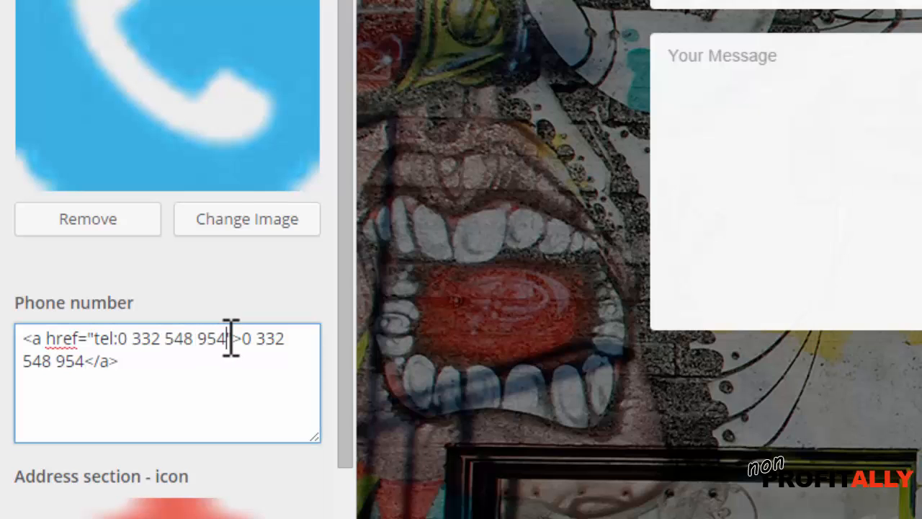
pyautogui.press('BackSpace')
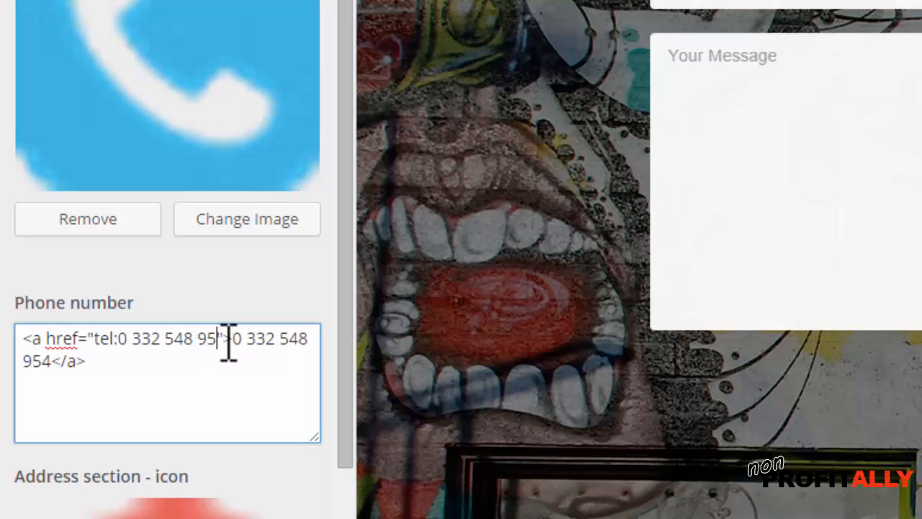
pyautogui.press('BackSpace')
pyautogui.press('BackSpace')
pyautogui.press('BackSpace')
pyautogui.press('BackSpace')
pyautogui.press('BackSpace')
pyautogui.press('BackSpace')
pyautogui.press('BackSpace')
pyautogui.press('BackSpace')
pyautogui.press('BackSpace')
pyautogui.press('BackSpace')
pyautogui.press('BackSpace')
pyautogui.press('BackSpace')
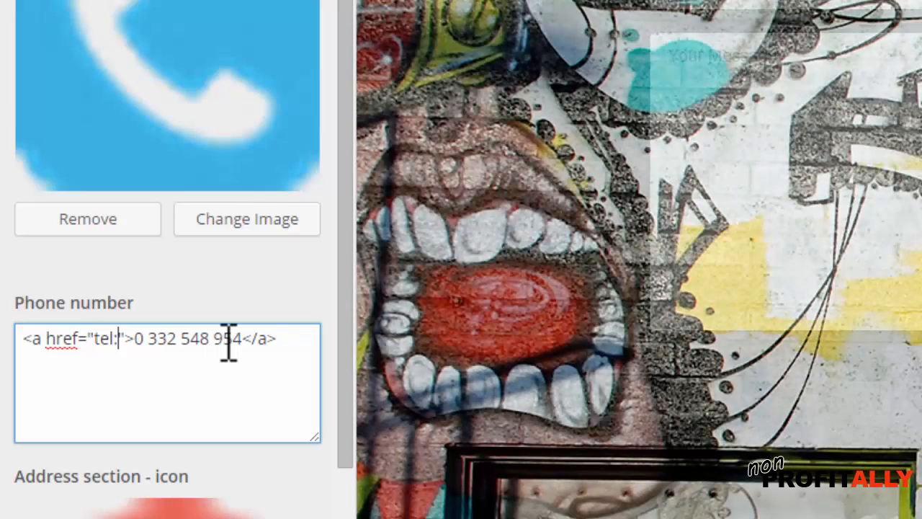
pyautogui.write('907')
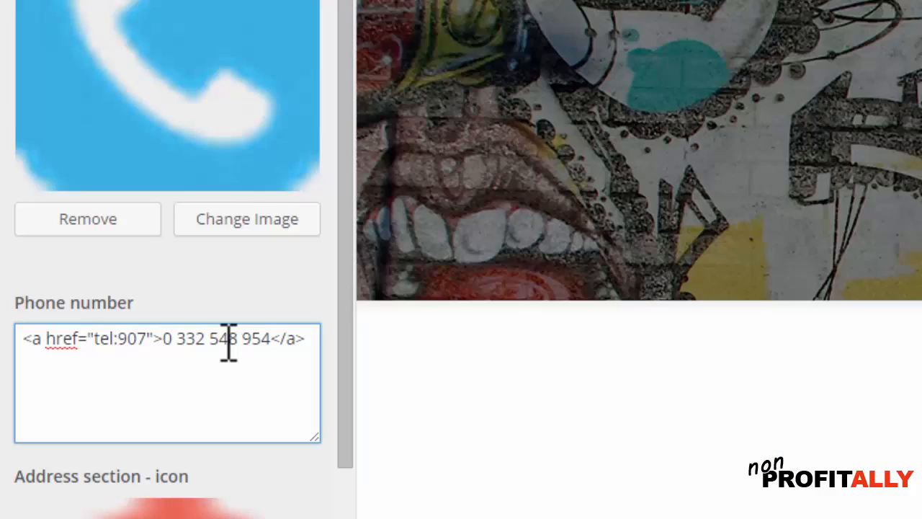
pyautogui.write('-555')
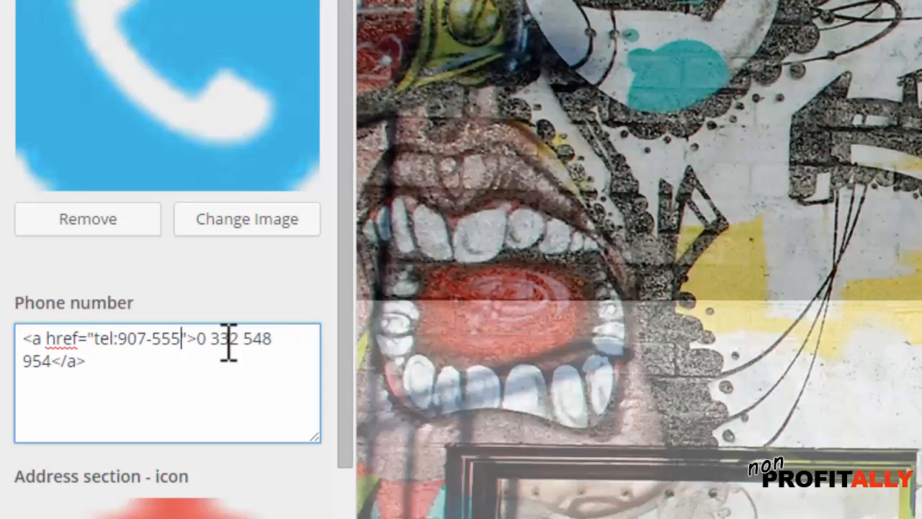
pyautogui.write('-5555')
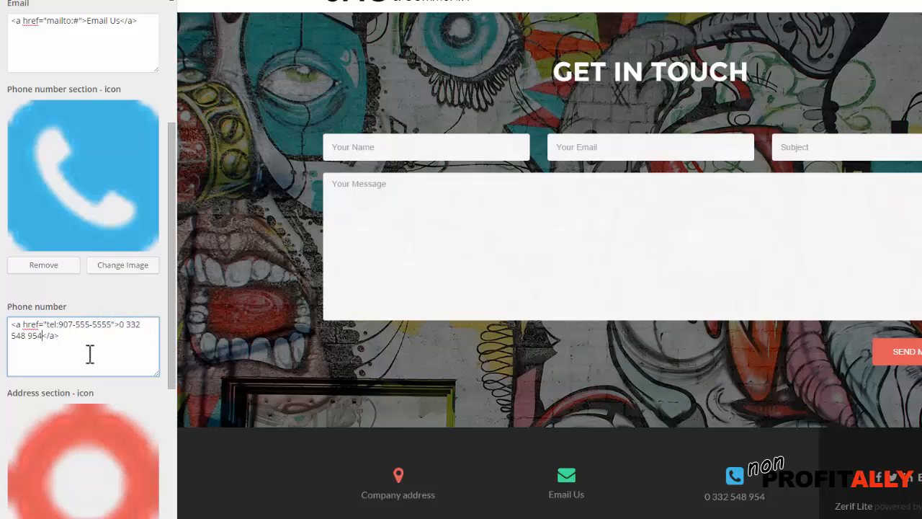
# - Replace the visible text of the footer's phone link with the organization's phone number and check it in the preview's footer
pyautogui.press('BackSpace')
pyautogui.press('BackSpace')
pyautogui.press('BackSpace')
pyautogui.press('BackSpace')
pyautogui.press('BackSpace')
pyautogui.press('BackSpace')
pyautogui.press('BackSpace')
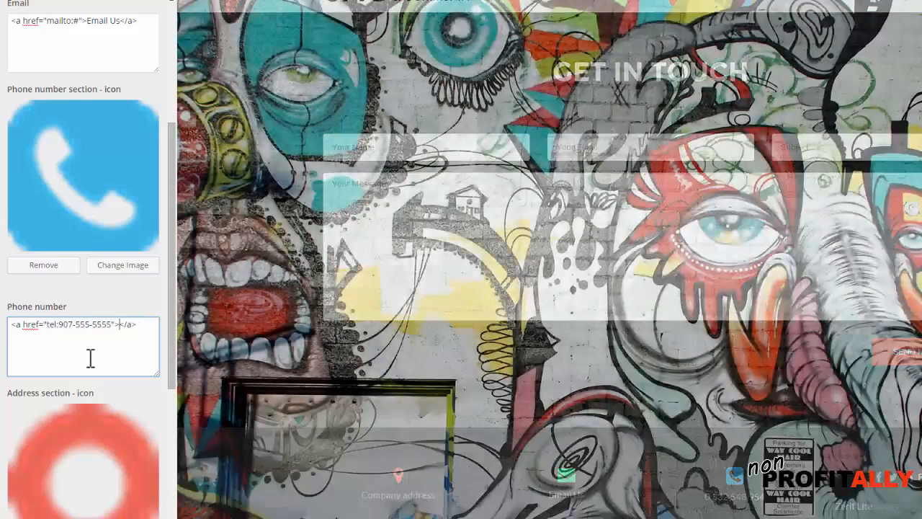
pyautogui.write('907-5')
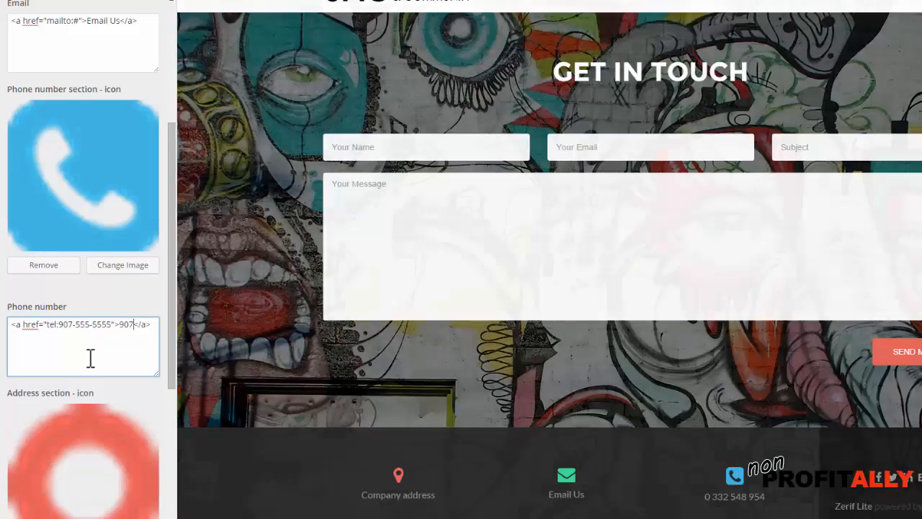
pyautogui.write('55-55')
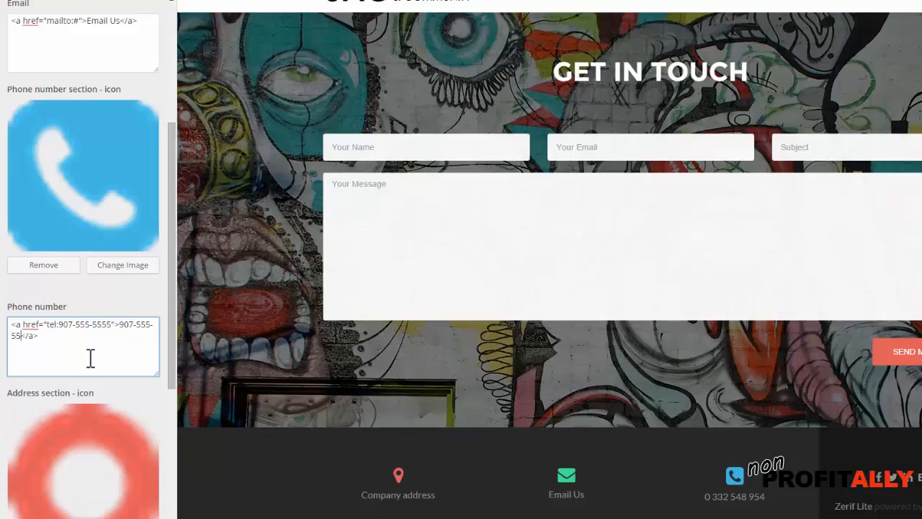
pyautogui.write('55')
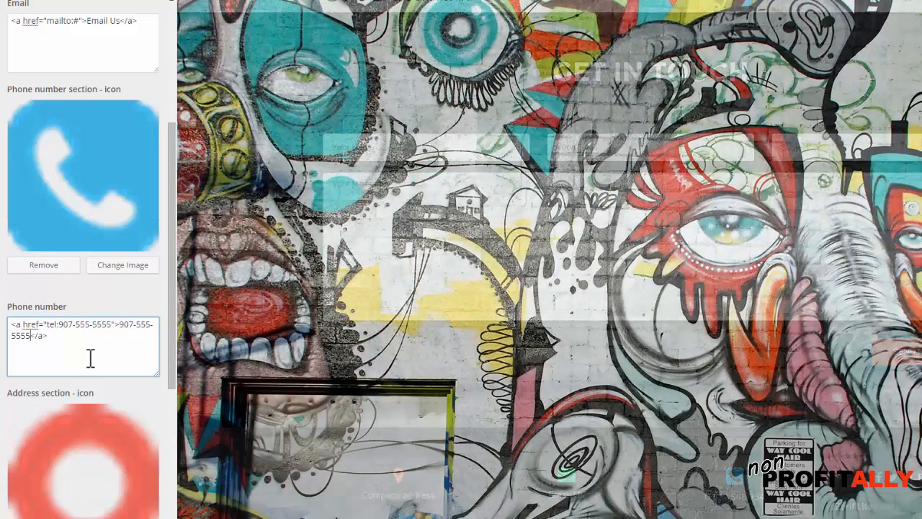
pyautogui.scroll(-5, 395, 423)
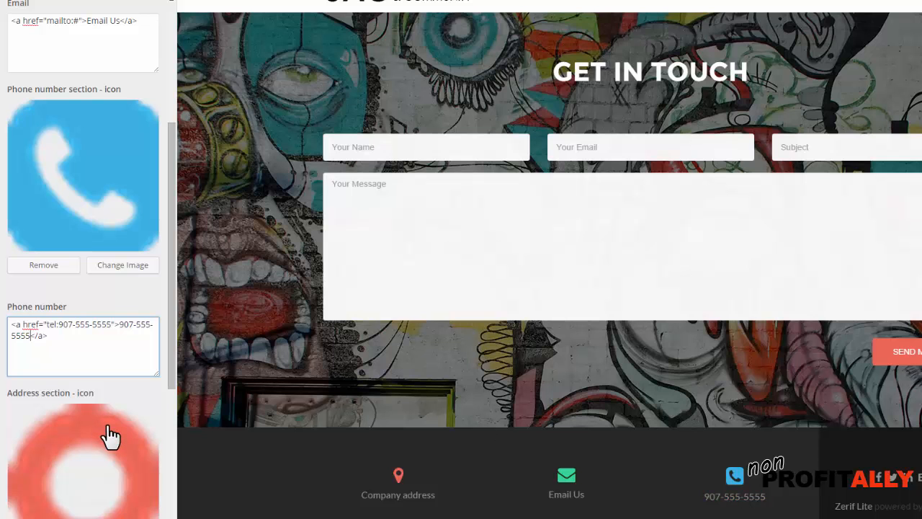
# - Replace the footer's placeholder address with the organization's street address, separating street and city with a "<br>" tag
pyautogui.scroll(-3, 108, 436)
pyautogui.scroll(-2, 108, 427)
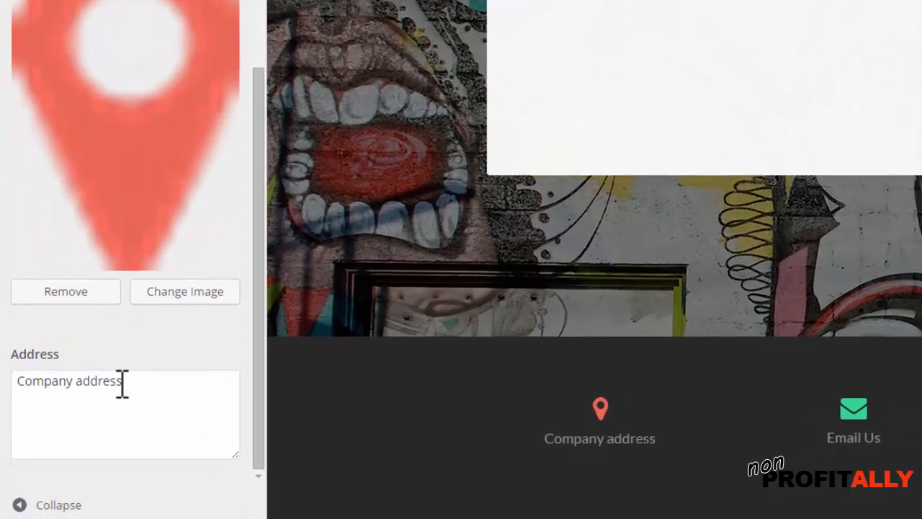
pyautogui.moveTo(84, 457); pyautogui.dragTo(3, 457)
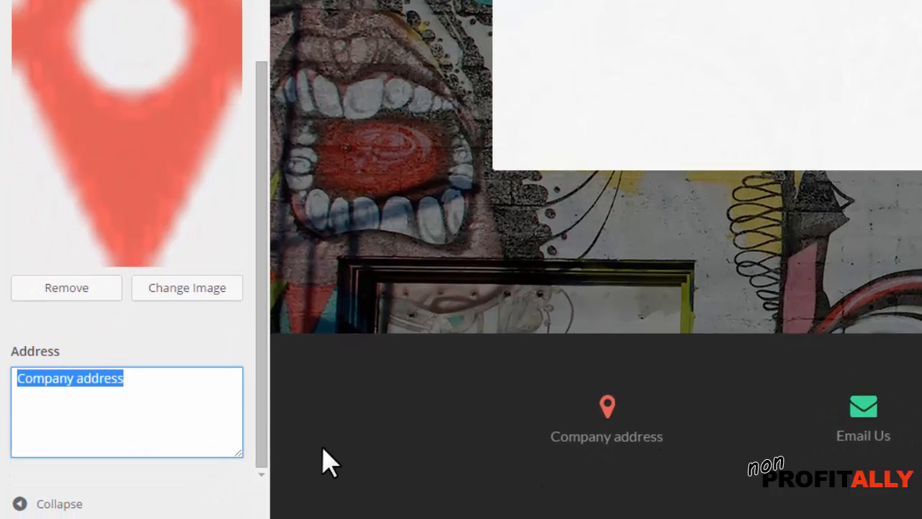
pyautogui.write('1314 Madison Ave<br>Seattle, WA, 98034')
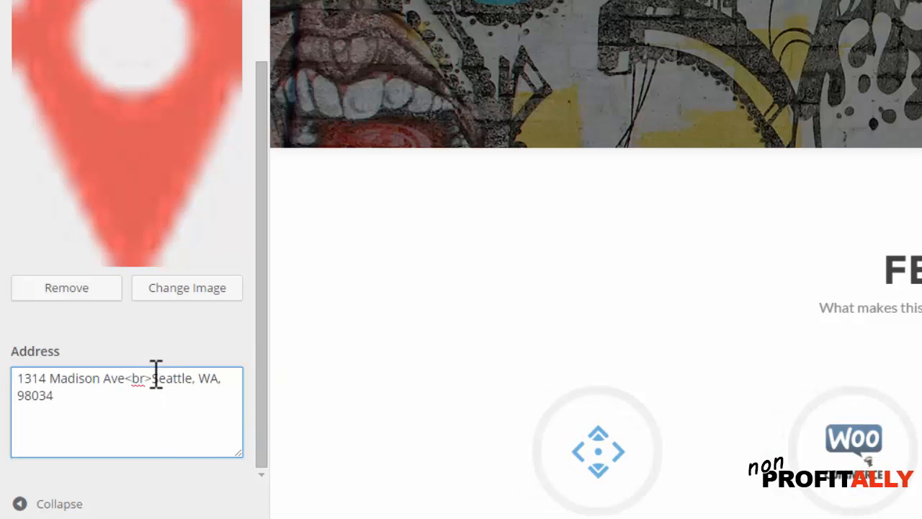
# - Replace the "<br>" tag in the footer address with a plain line break and check the address in the preview's footer
pyautogui.moveTo(150, 377); pyautogui.dragTo(130, 381)
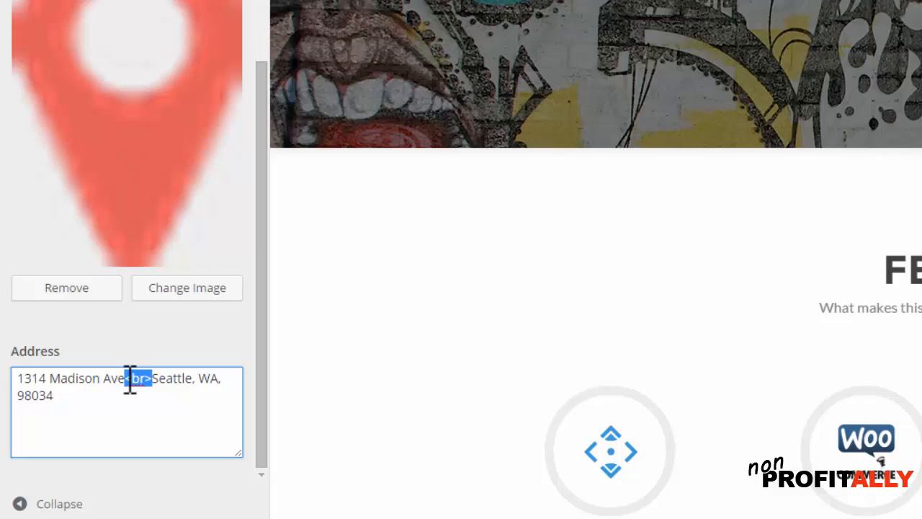
pyautogui.press('BackSpace')
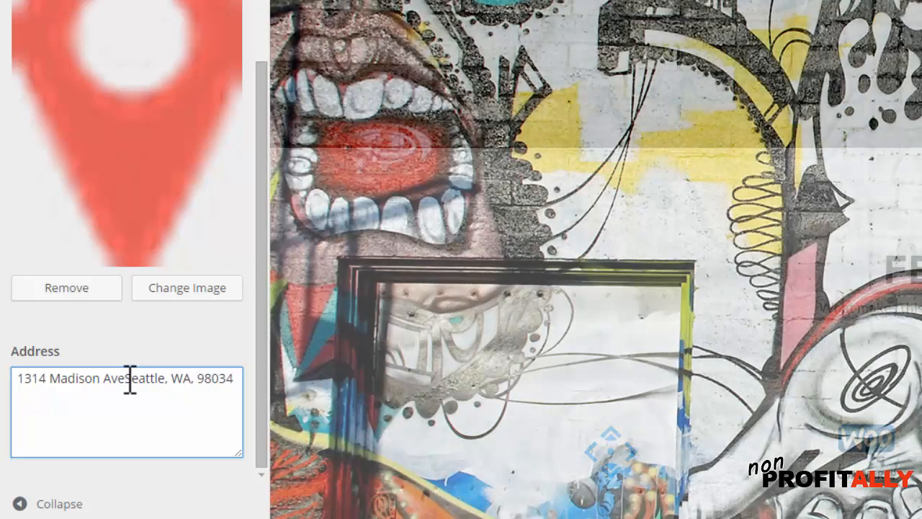
pyautogui.press('Return')
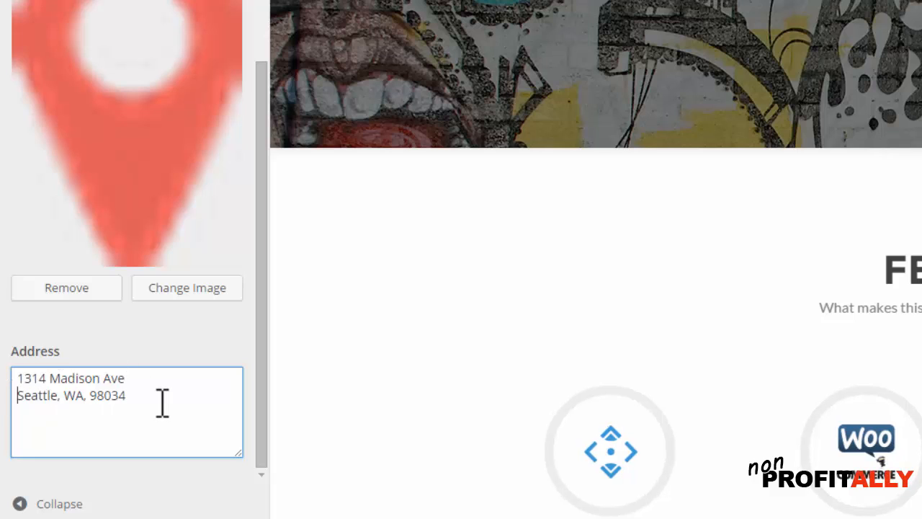
pyautogui.scroll(-10, 449, 367)
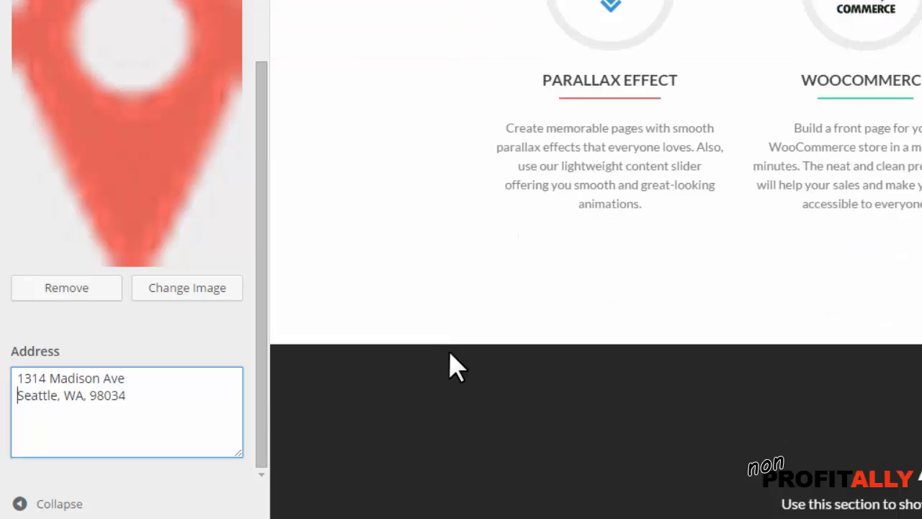
pyautogui.scroll(-10, 449, 367)
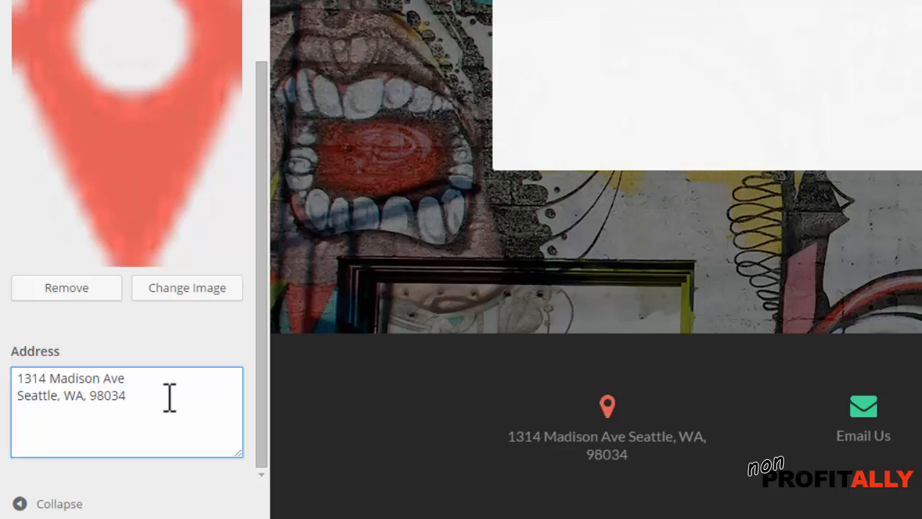
# - Add a "<br />" tag at the end of the footer address's street line and check the footer in the preview
pyautogui.write('<')
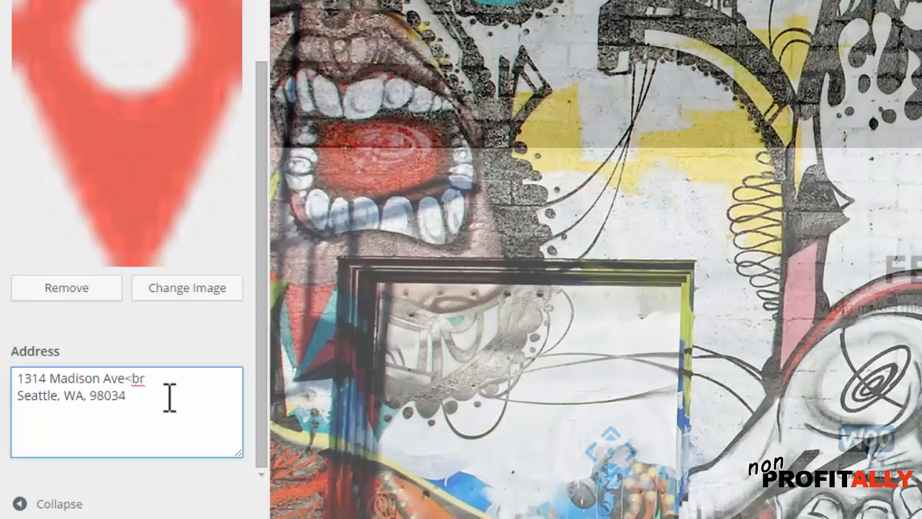
pyautogui.write('br ')
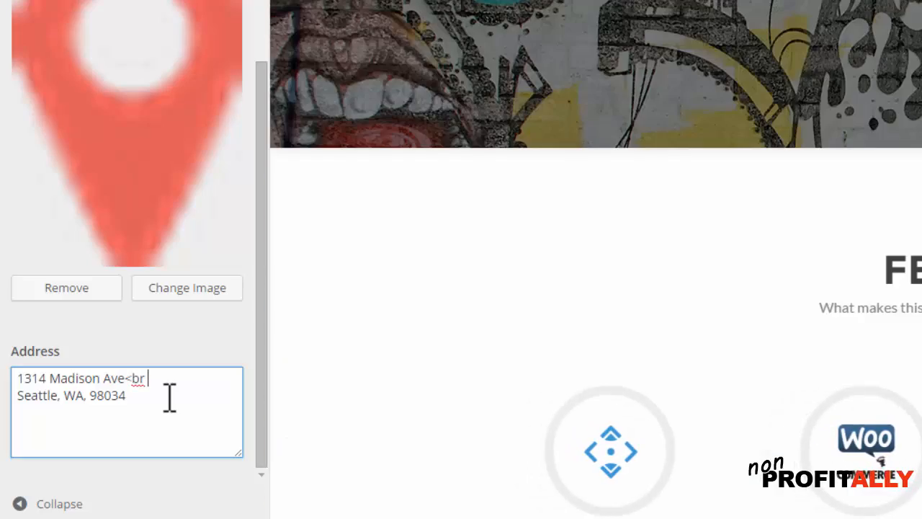
pyautogui.write('/')
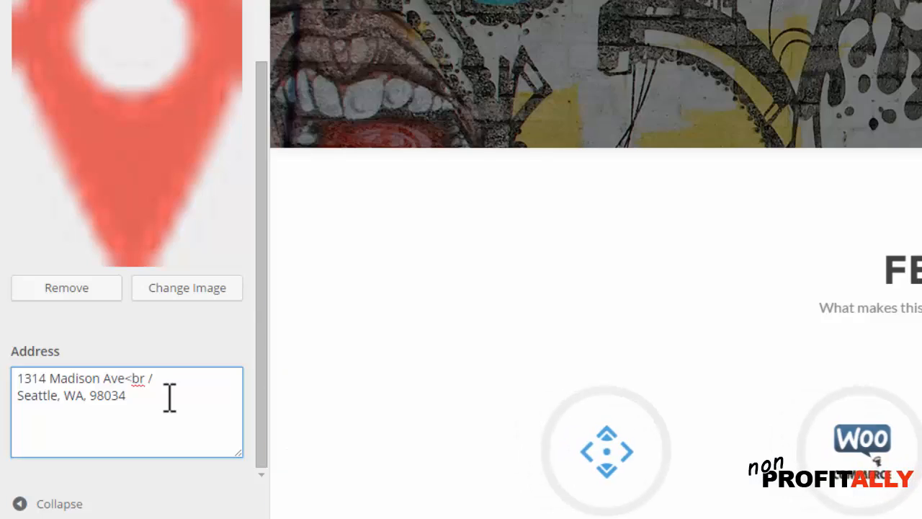
pyautogui.write('>')
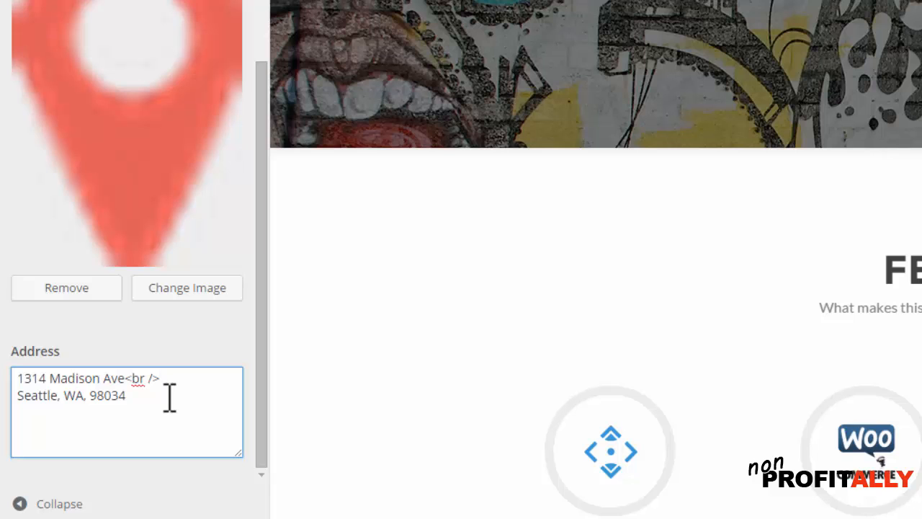
pyautogui.scroll(-10, 431, 358)
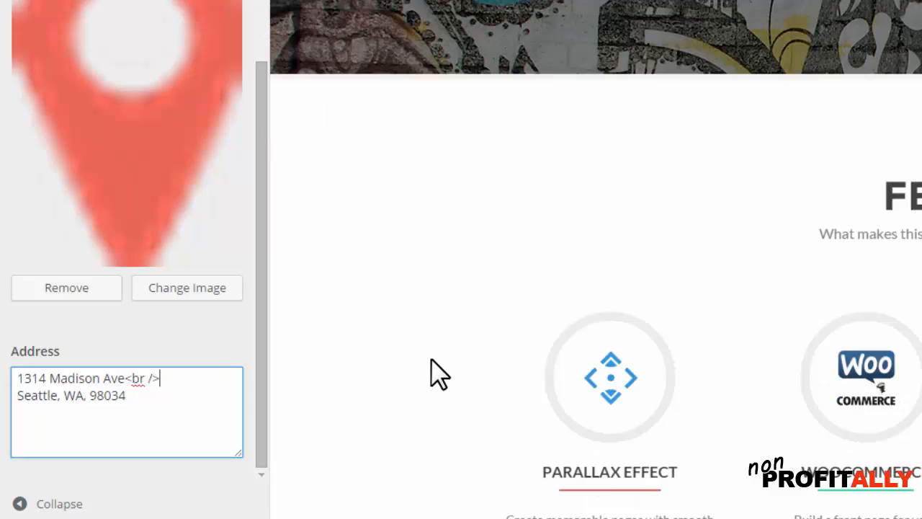
pyautogui.scroll(-15, 430, 360)
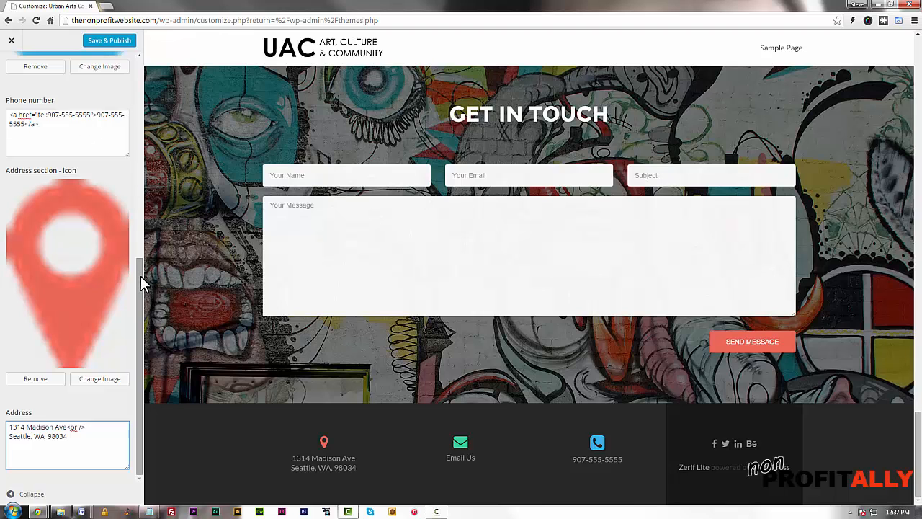
# - Leave the footer settings, return the preview to the top of the page, and open the Big title section settings
pyautogui.moveTo(141, 283); pyautogui.dragTo(144, 66)
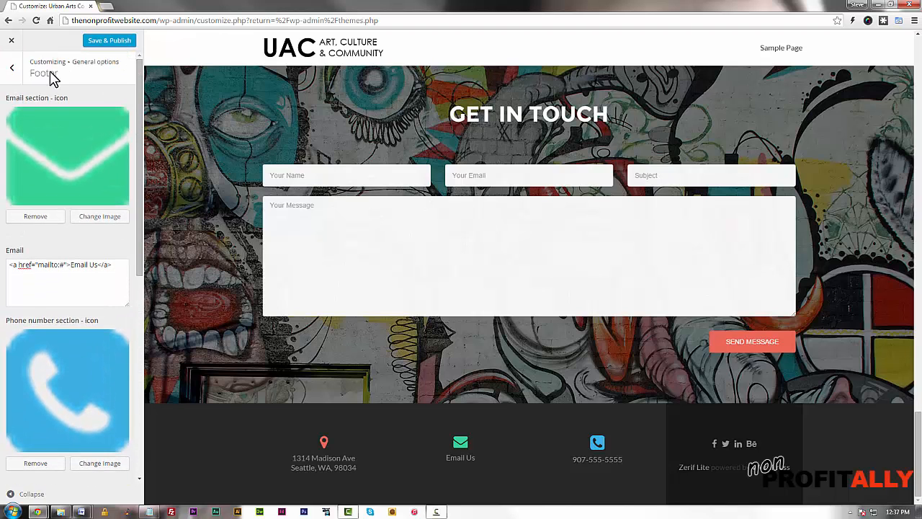
pyautogui.click(13, 73)
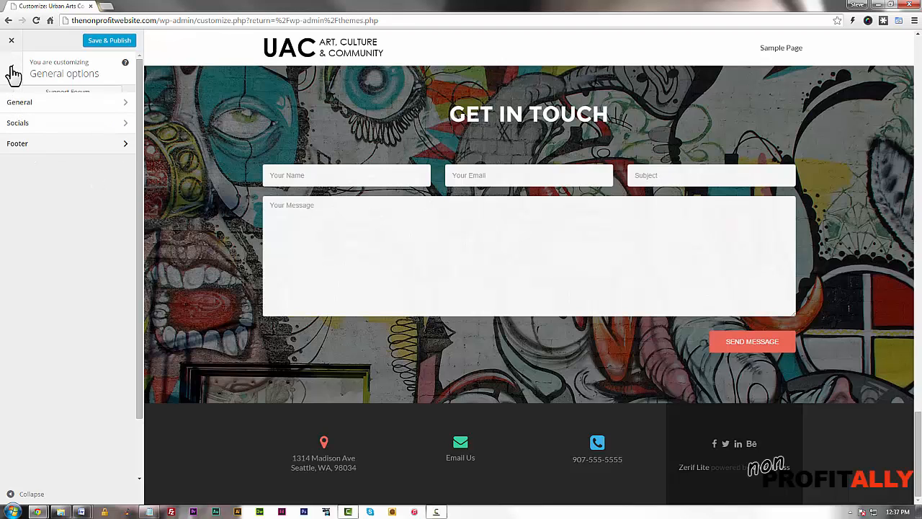
pyautogui.click(13, 73)
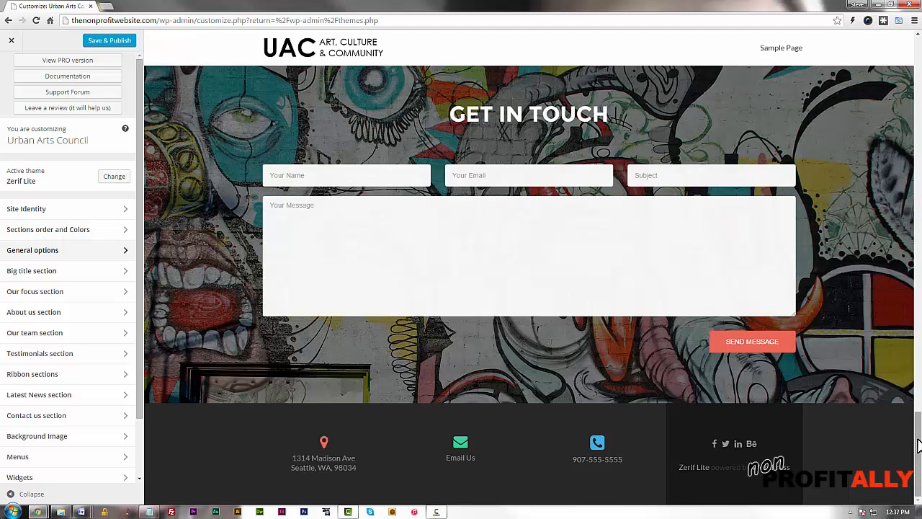
pyautogui.scroll(15, 465, 367)
pyautogui.scroll(3, 468, 368)
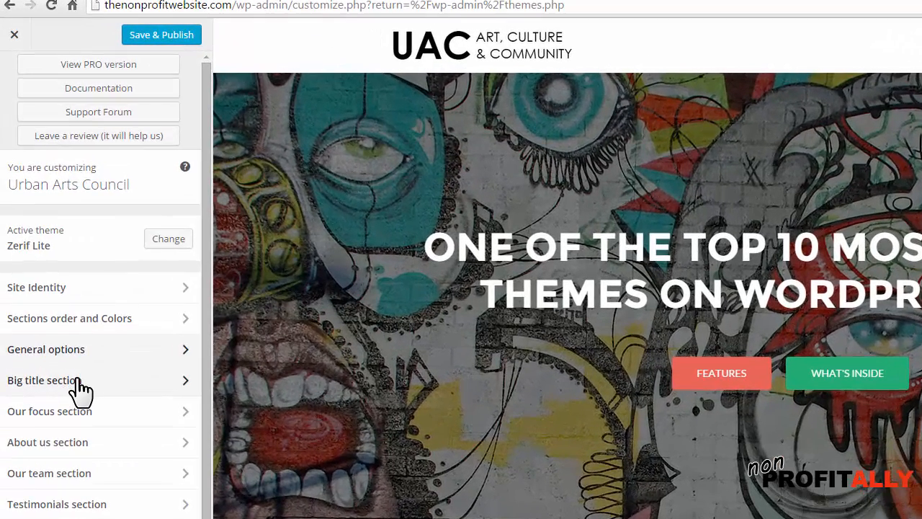
pyautogui.click(76, 381)
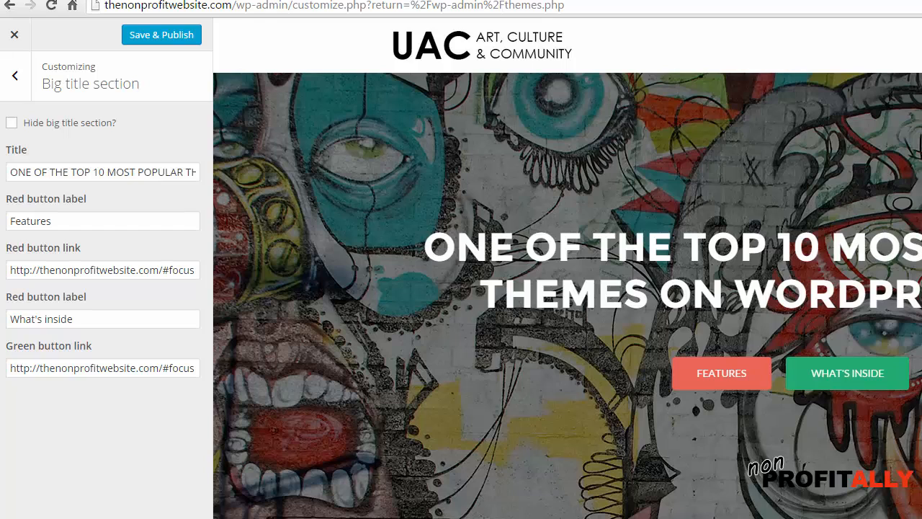
# - Replace the big title section's title with "Urban Arts Council"
pyautogui.click(41, 171)
pyautogui.hotkey('ctrl', 'a')
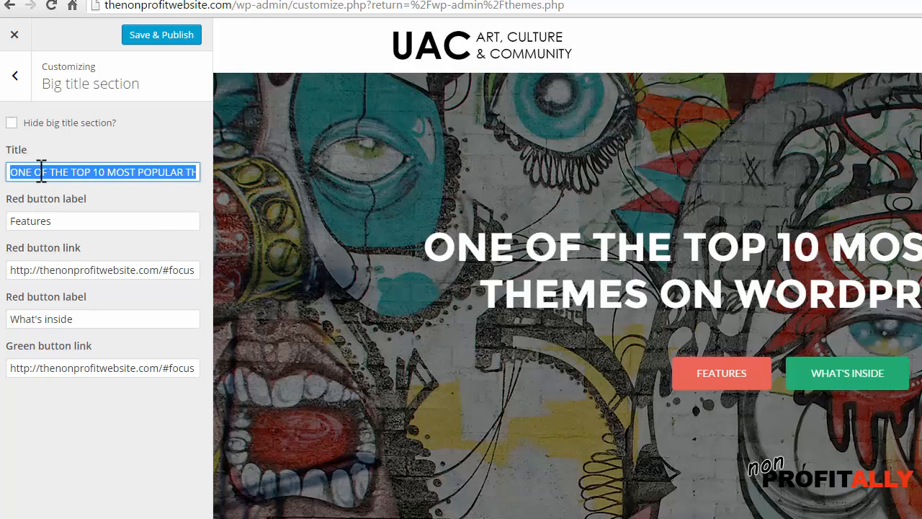
pyautogui.write('Urban Art Council')
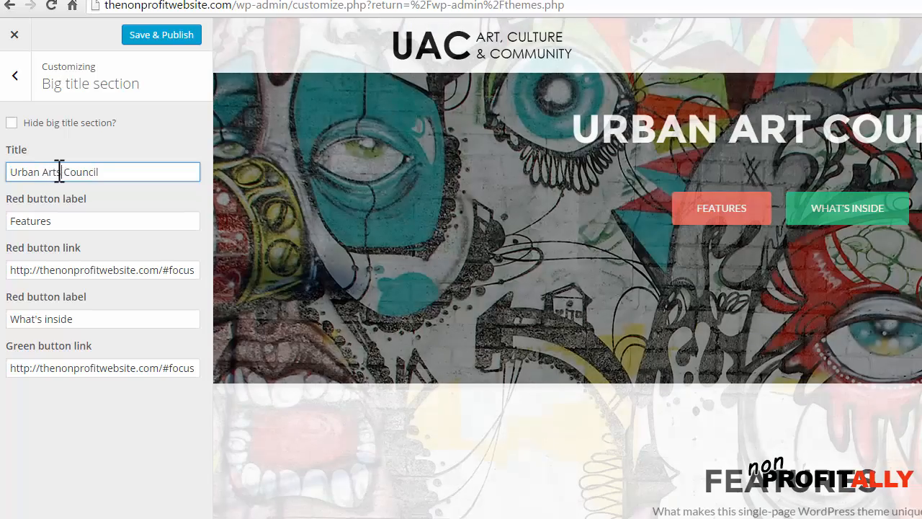
pyautogui.click(59, 171)
pyautogui.write('s')
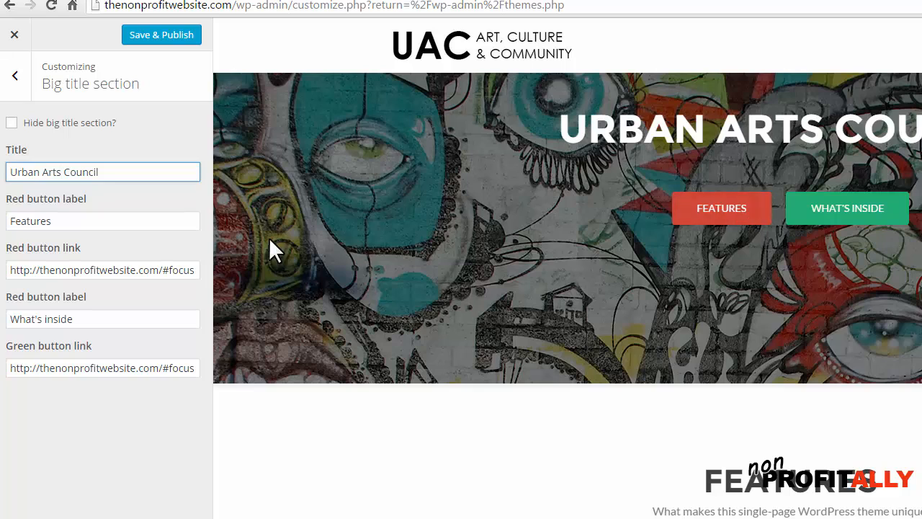
# - Change the label of the big title section's red button to "Mission"
pyautogui.moveTo(65, 224); pyautogui.dragTo(14, 218)
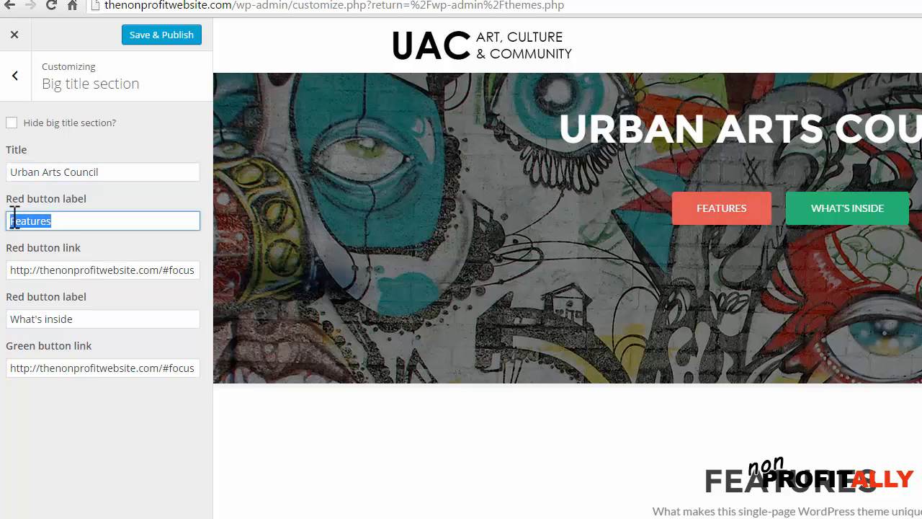
pyautogui.write('Mis')
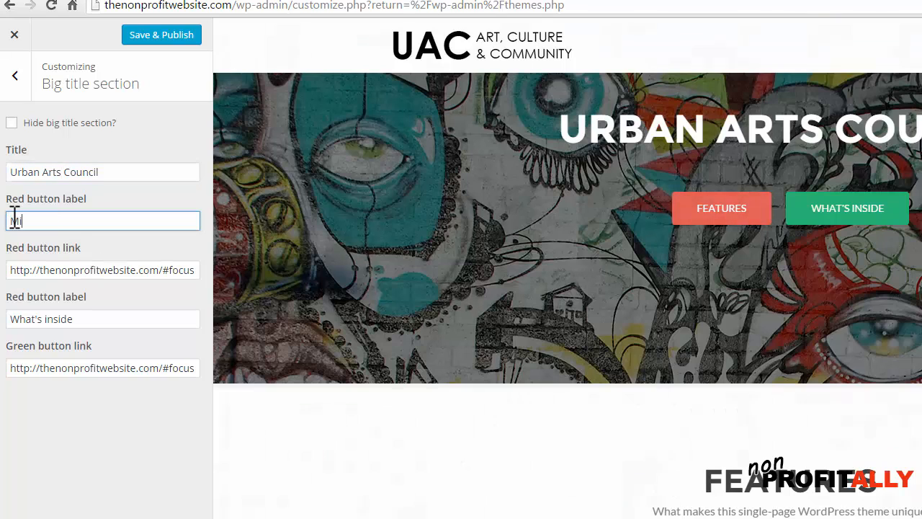
pyautogui.write('sion')
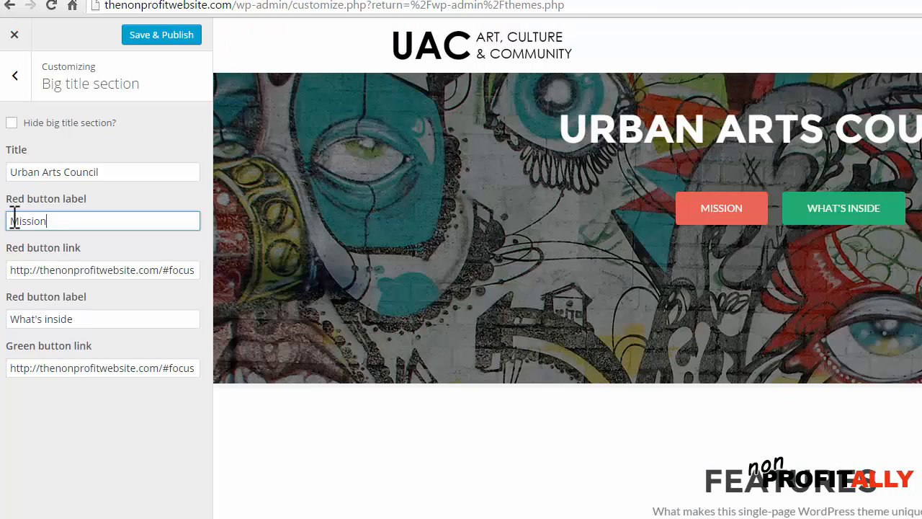
# - Replace the red button's link in the big title section with "#aboutus"
pyautogui.click(24, 270)
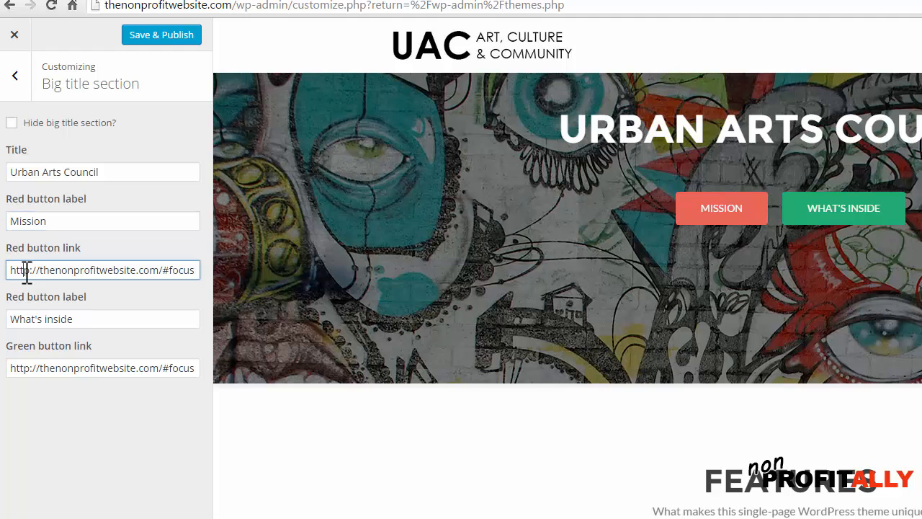
pyautogui.moveTo(13, 269); pyautogui.dragTo(221, 294)
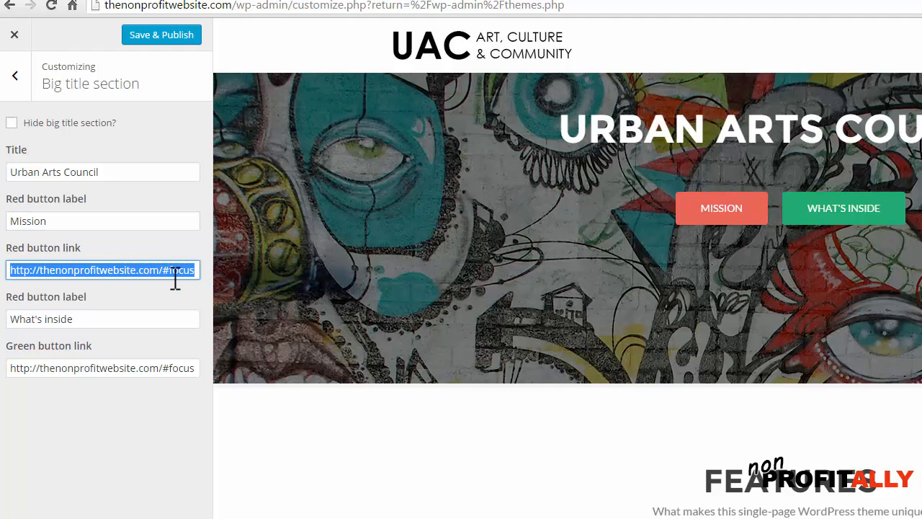
pyautogui.press('BackSpace')
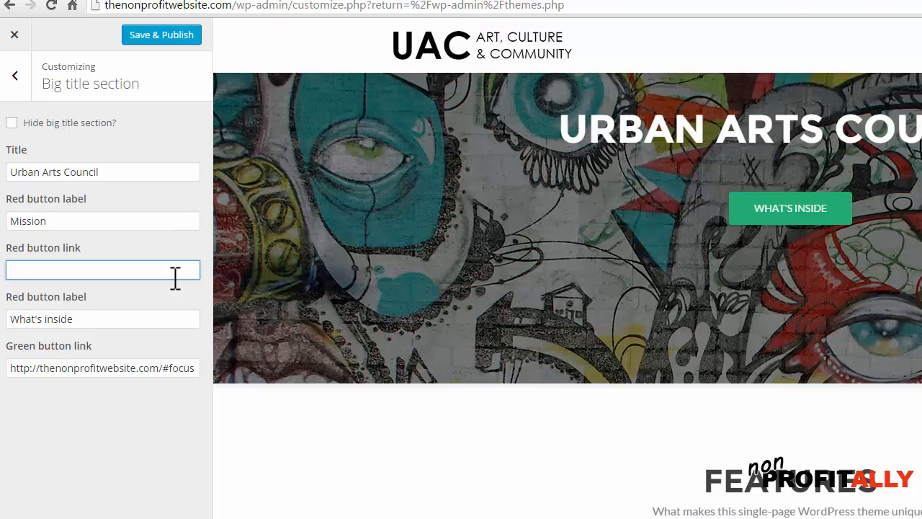
pyautogui.write('#a')
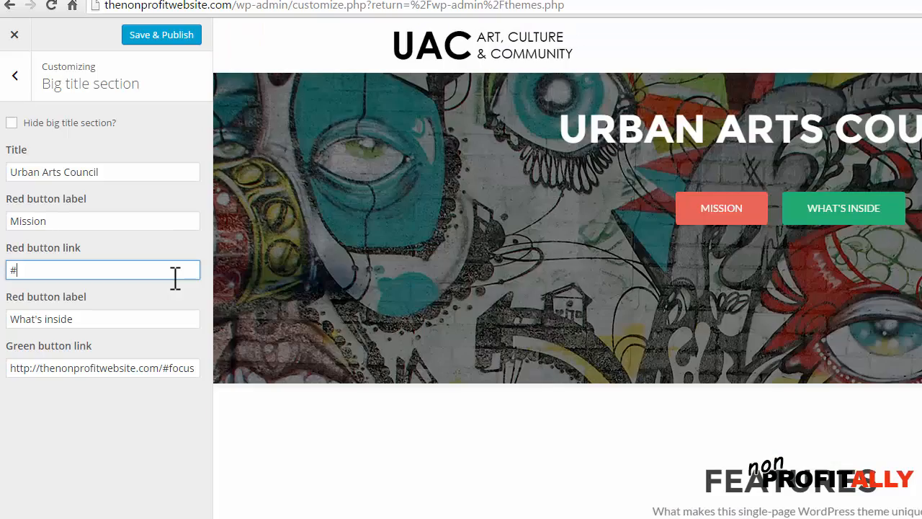
pyautogui.write('boutus')
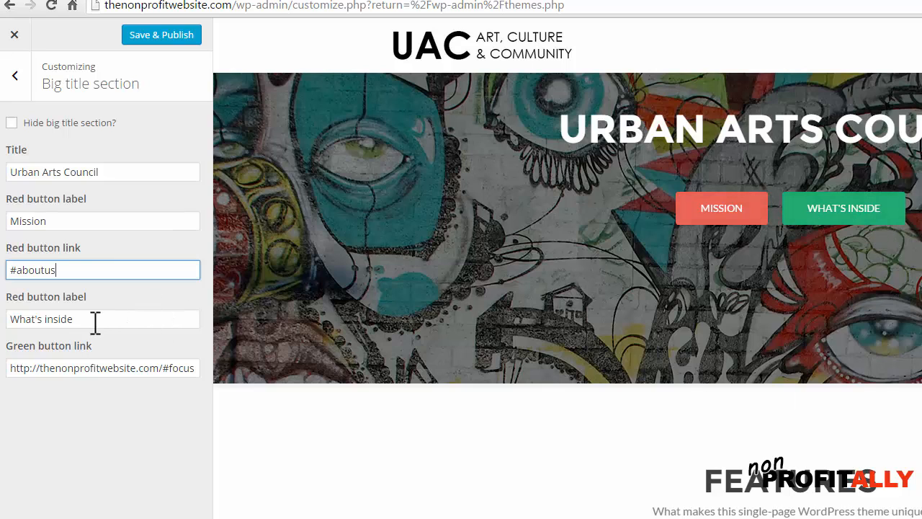
# - Change the label of the big title section's green button to "Donate"
pyautogui.moveTo(94, 320); pyautogui.dragTo(12, 324)
pyautogui.write('Donat')
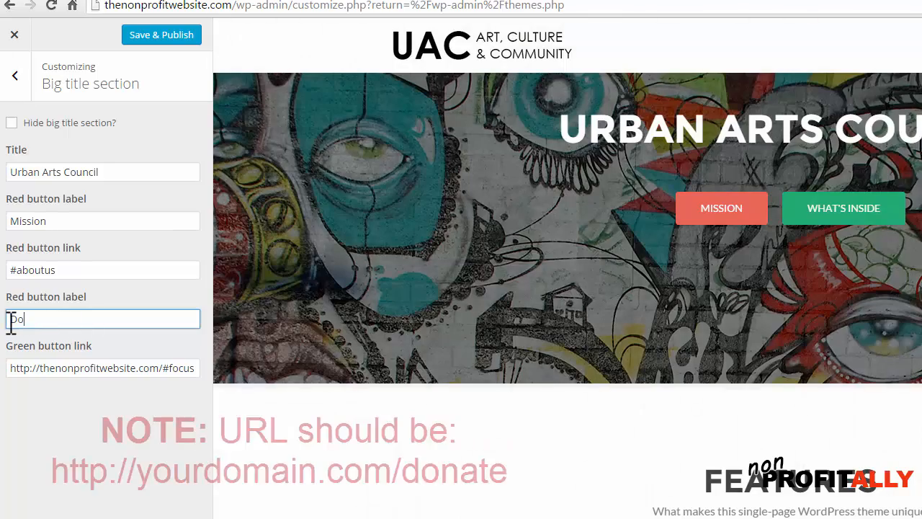
pyautogui.write('e')
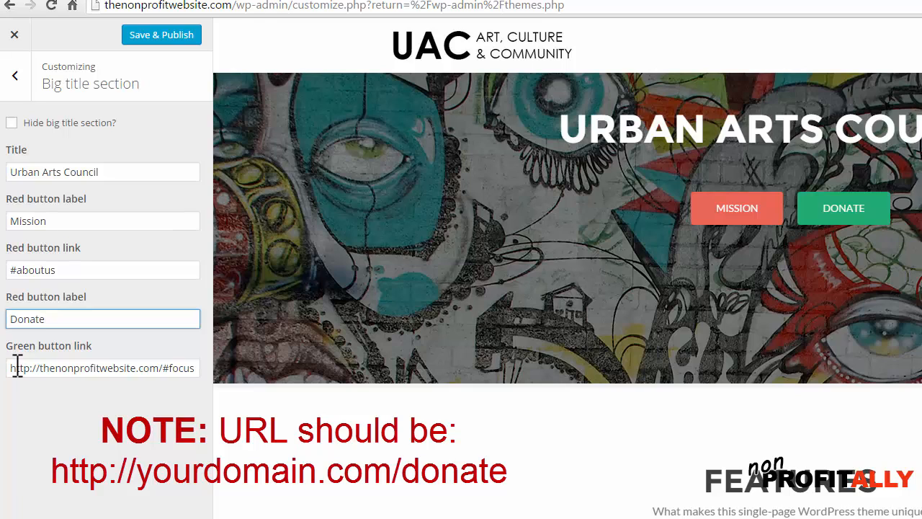
# - Replace the green button's link in the big title section with "donate"
pyautogui.moveTo(10, 368); pyautogui.dragTo(209, 367)
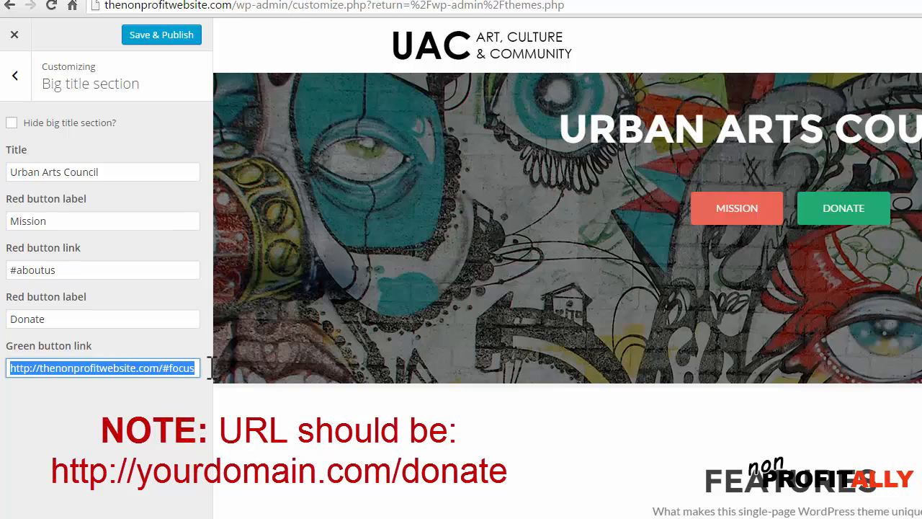
pyautogui.press('BackSpace')
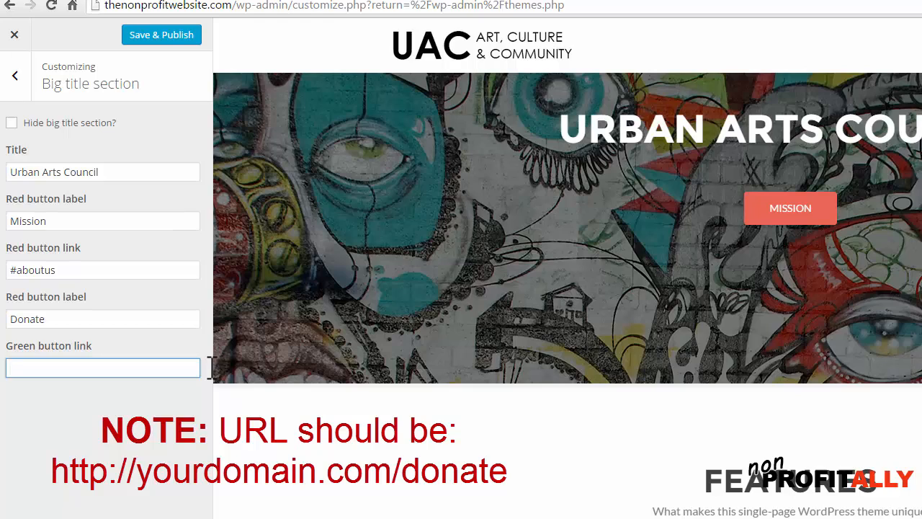
pyautogui.write('donta')
pyautogui.press('BackSpace')
pyautogui.press('BackSpace')
pyautogui.write('ate')
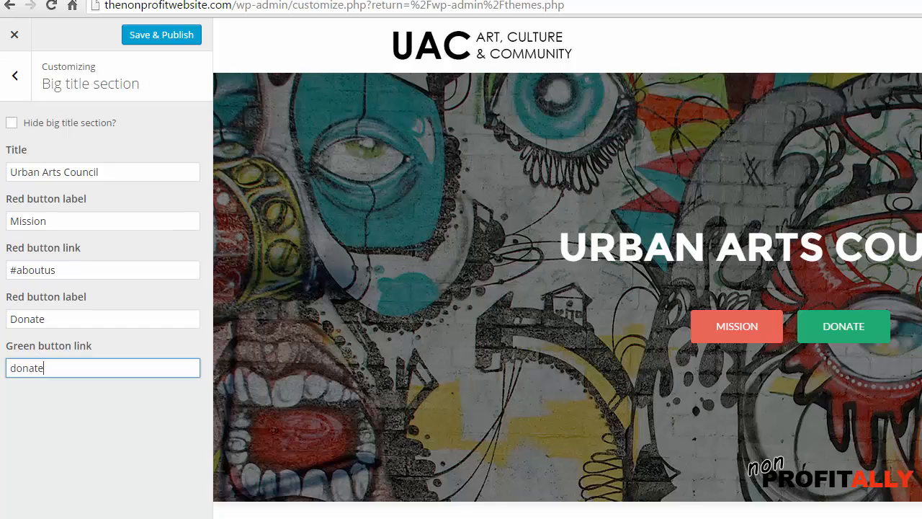
# - Leave the big title settings, open the Our focus section and replace its title with "What We Do"
pyautogui.click(16, 78)
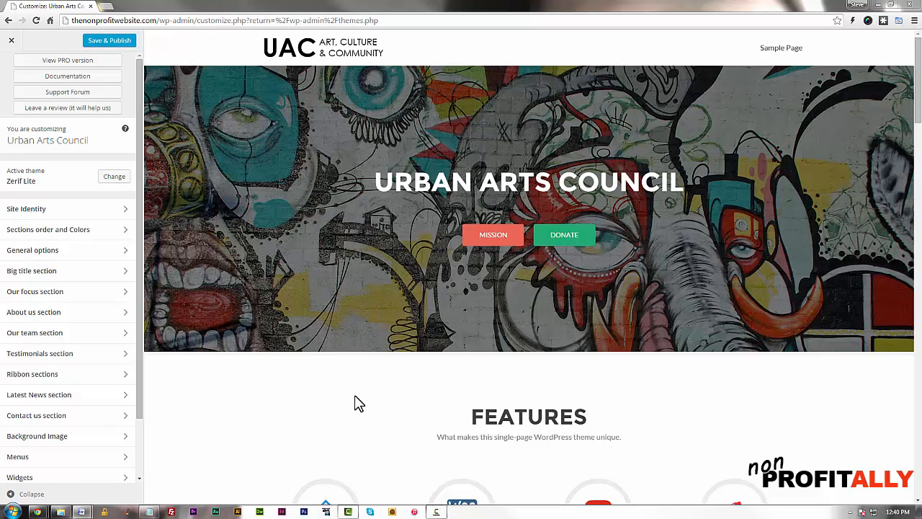
pyautogui.scroll(-1, 358, 403)
pyautogui.scroll(-3, 358, 403)
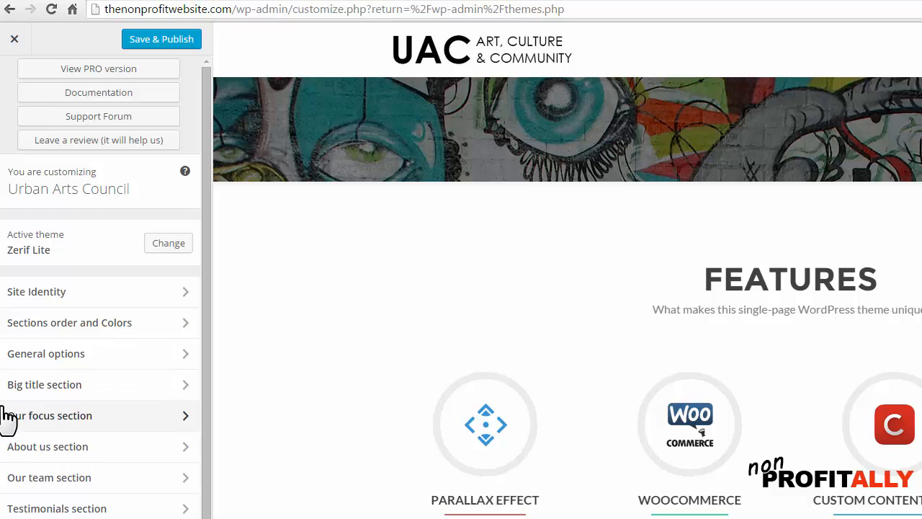
pyautogui.click(76, 423)
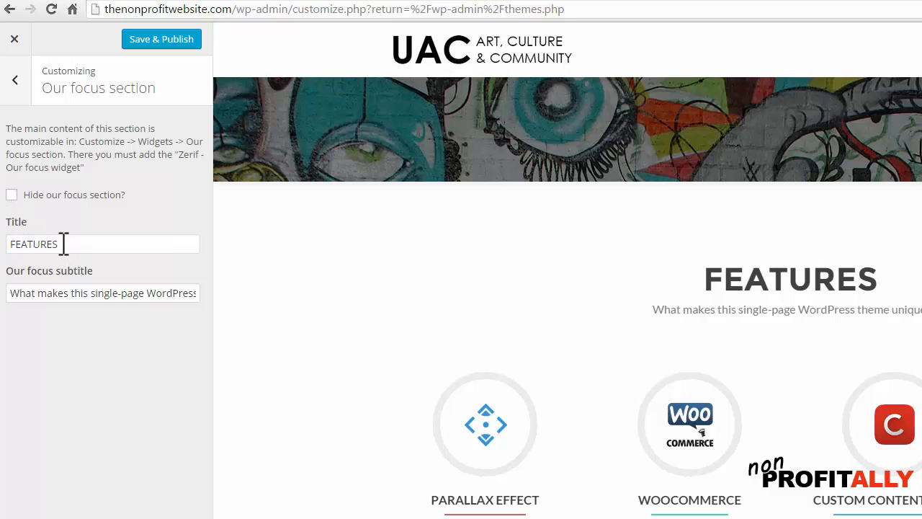
pyautogui.moveTo(63, 244); pyautogui.dragTo(4, 240)
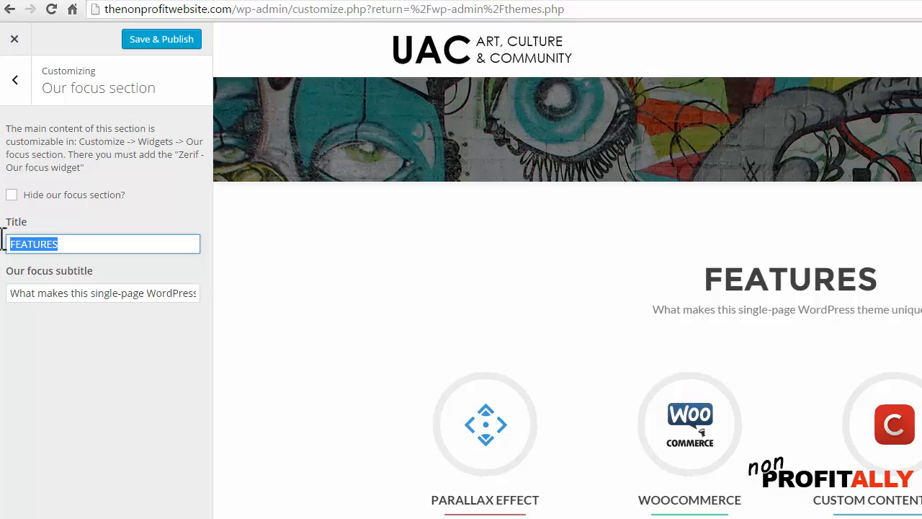
pyautogui.write('What W')
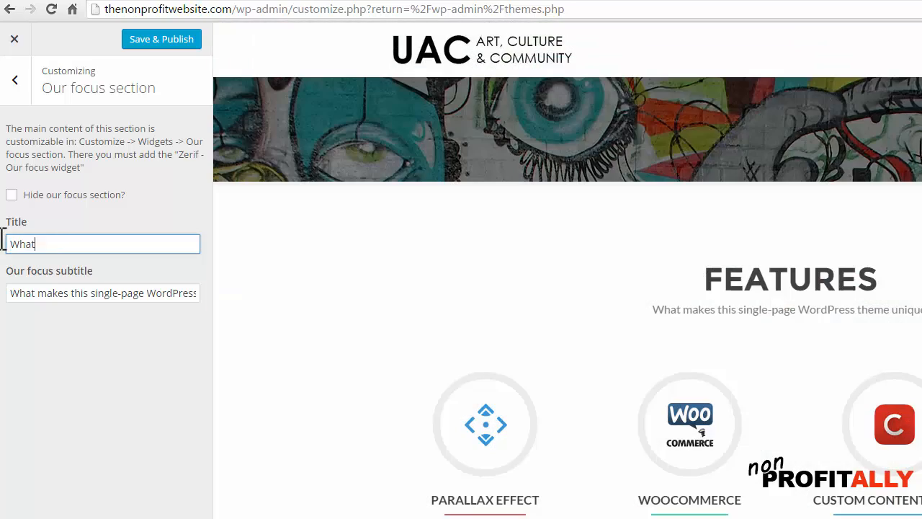
pyautogui.write('e Do')
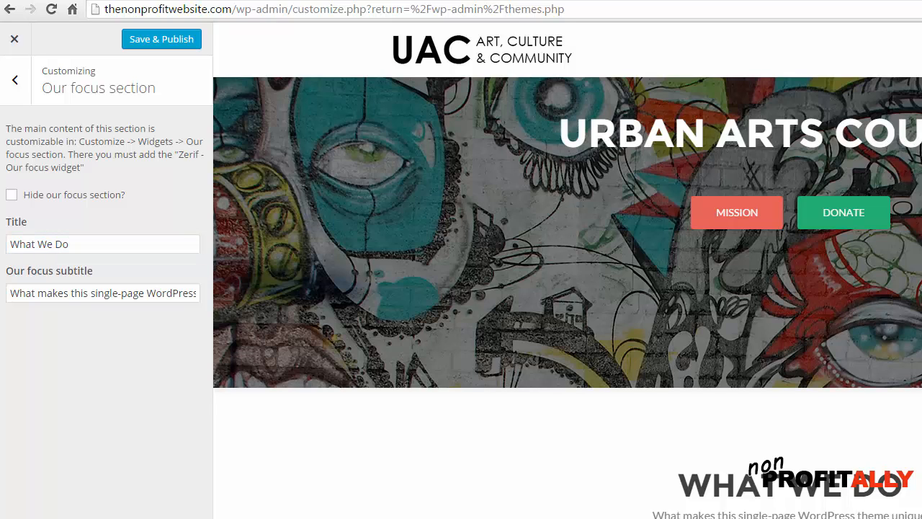
# - Replace the Our focus section's subtitle with "It's about Art Bringing Communities Together"
pyautogui.click(96, 286)
pyautogui.hotkey('ctrl', 'a')
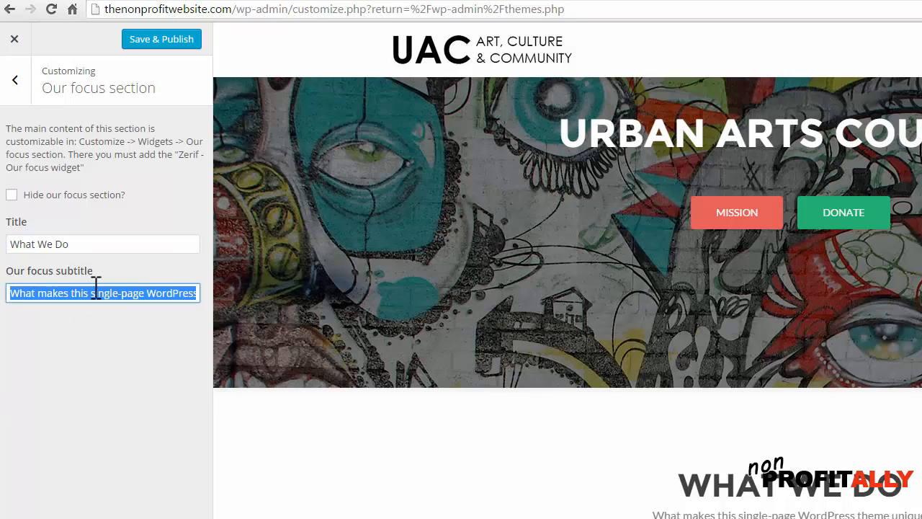
pyautogui.write("It's about Art Bringing Communities Together")
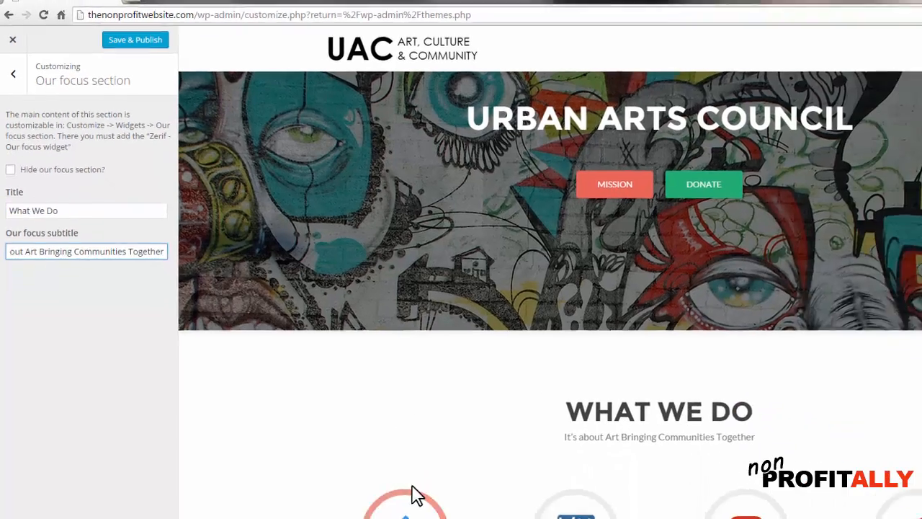
pyautogui.scroll(-3, 331, 399)
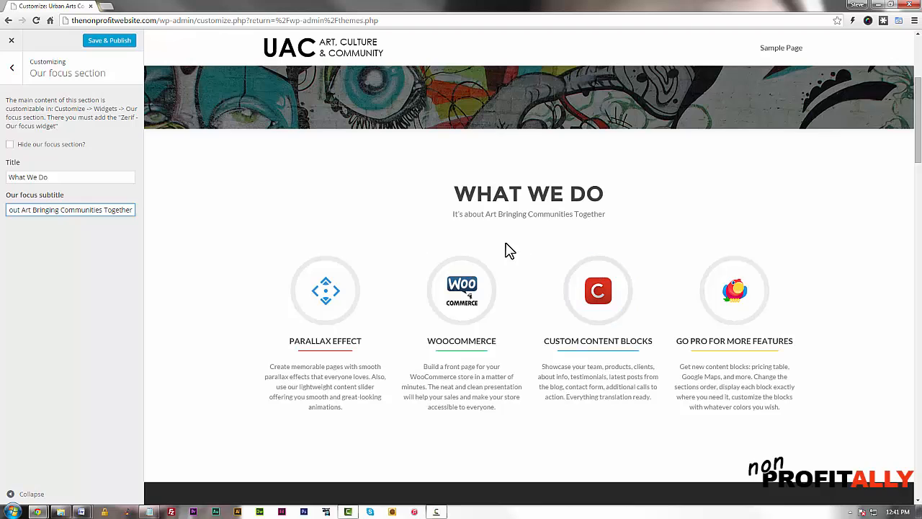
# - Leave the Our focus section and open the main content settings of the About us section
pyautogui.click(10, 72)
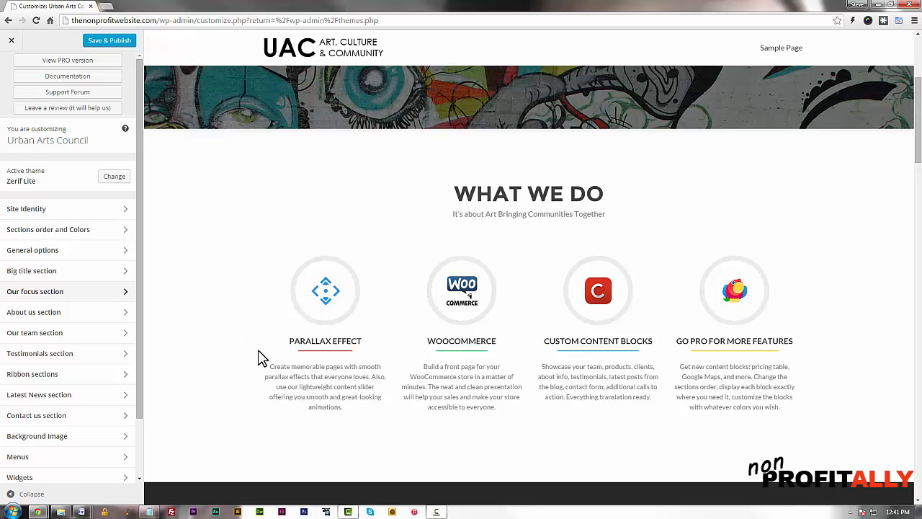
pyautogui.scroll(-3, 258, 356)
pyautogui.scroll(-3, 258, 349)
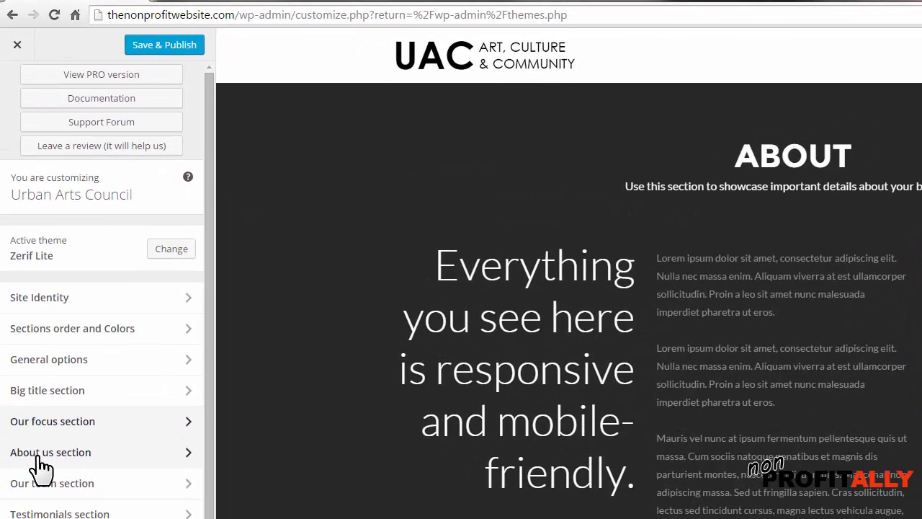
pyautogui.click(46, 452)
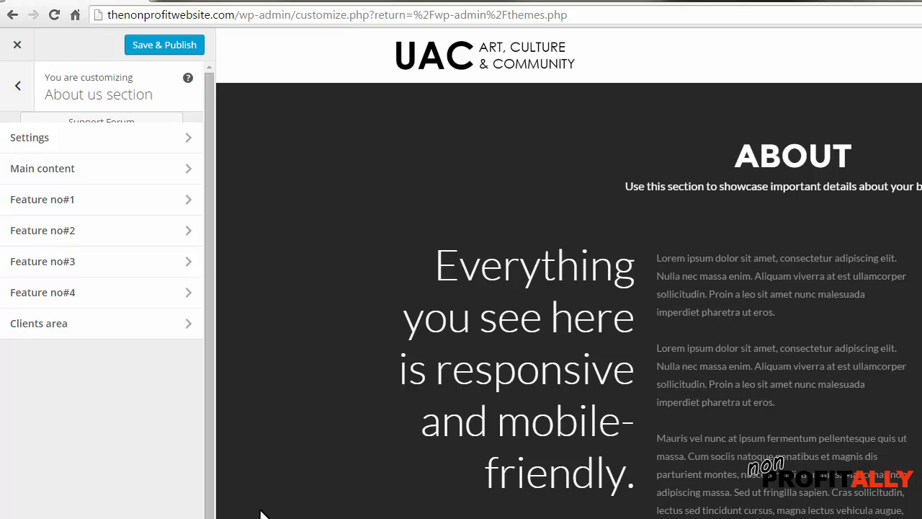
pyautogui.click(61, 146)
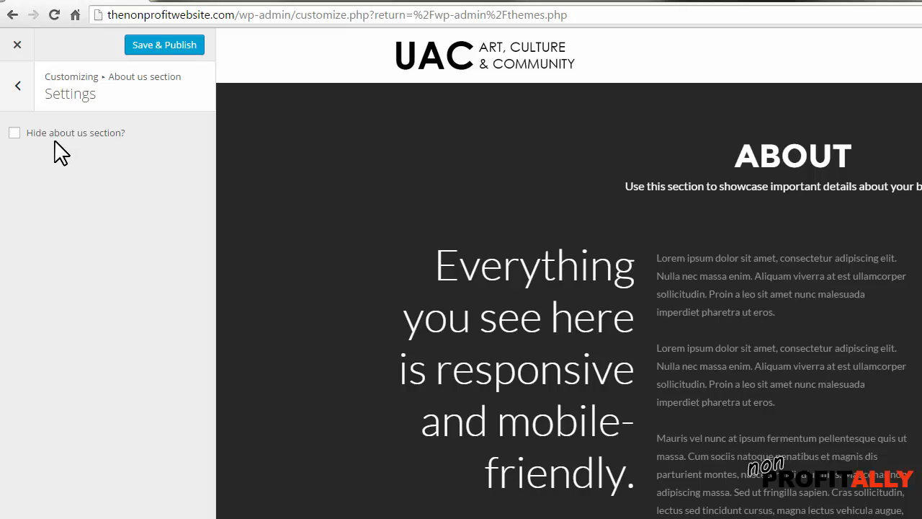
pyautogui.click(19, 87)
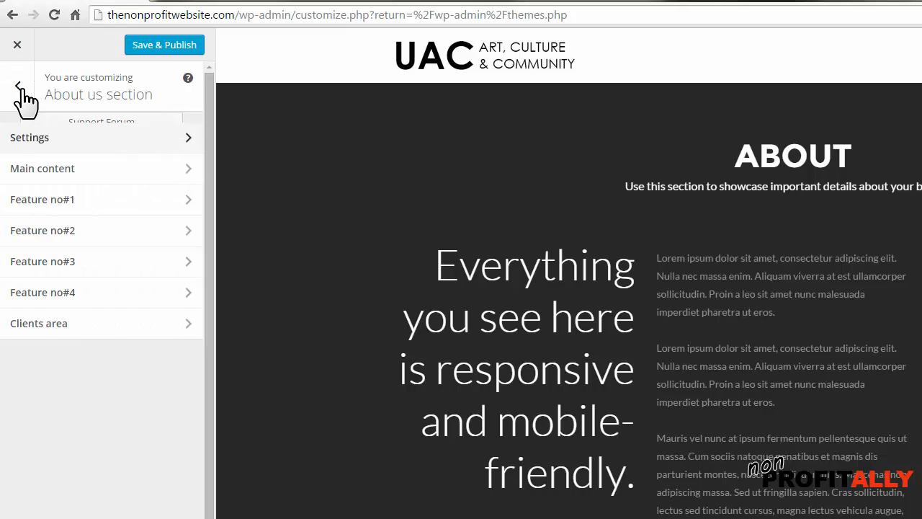
pyautogui.click(43, 173)
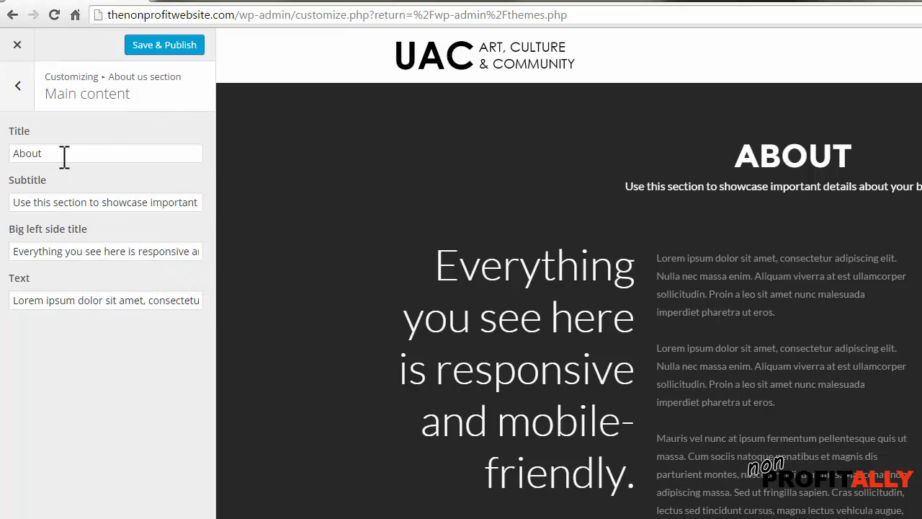
# - Replace the About us section's title with "Our Mission"
pyautogui.moveTo(65, 152); pyautogui.dragTo(3, 160)
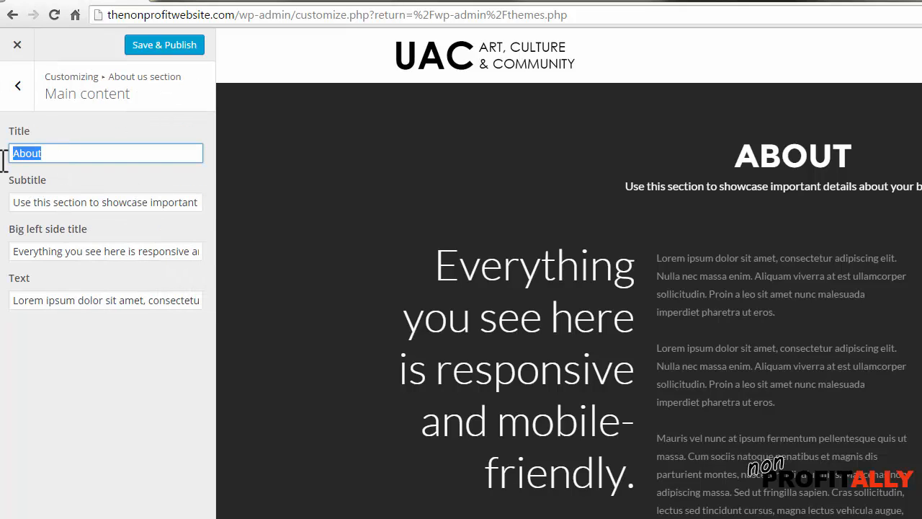
pyautogui.write('our M')
pyautogui.press('BackSpace')
pyautogui.press('BackSpace')
pyautogui.press('BackSpace')
pyautogui.write('Our Mission')
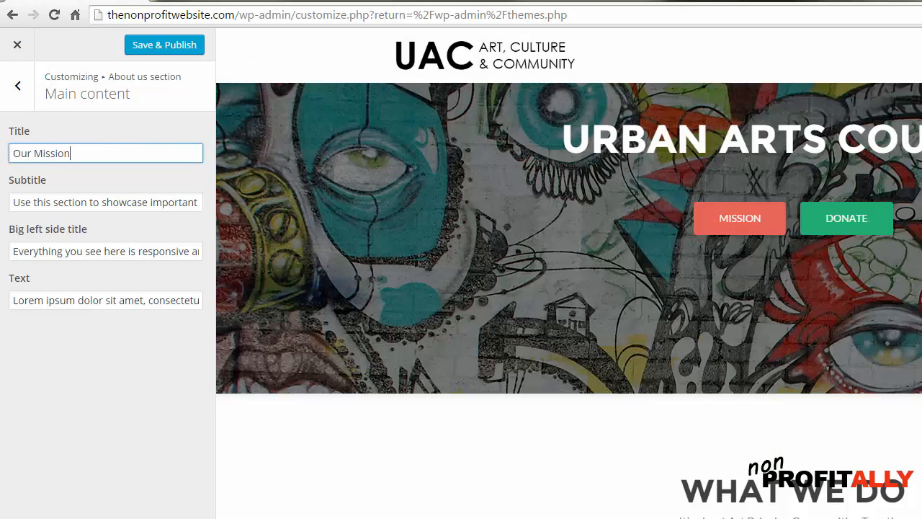
pyautogui.click(427, 1)
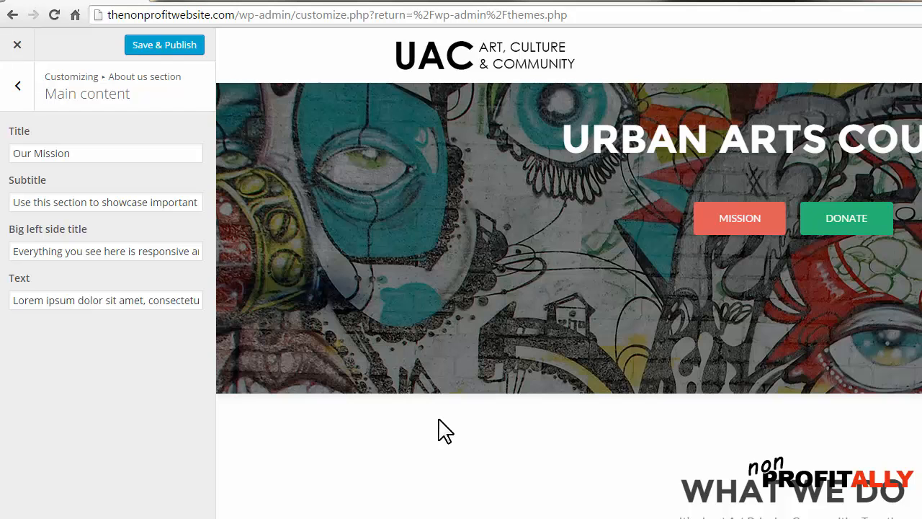
pyautogui.scroll(-10, 387, 464)
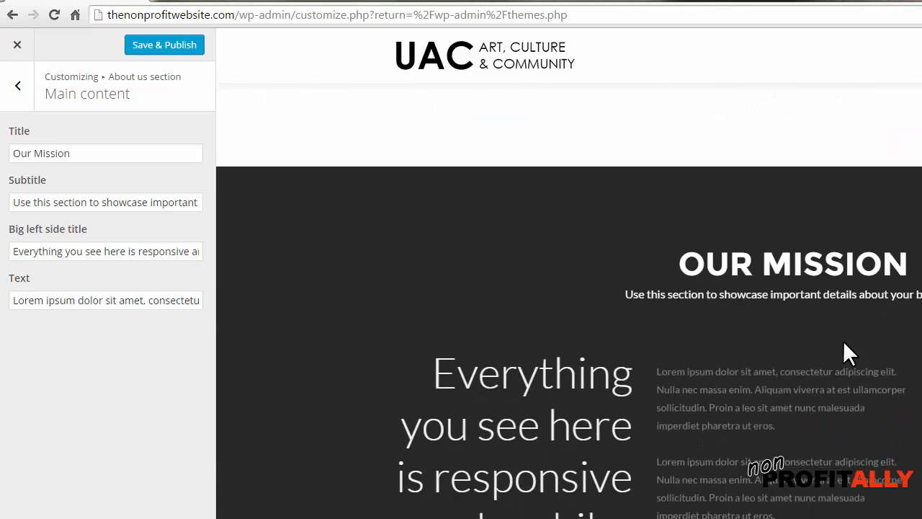
# - Replace the About us subtitle with "UAC was founded in 1992 and is supported by generous donations from members like you."
pyautogui.click(44, 205)
pyautogui.hotkey('ctrl', 'a')
pyautogui.hotkey('ctrl', 'v')
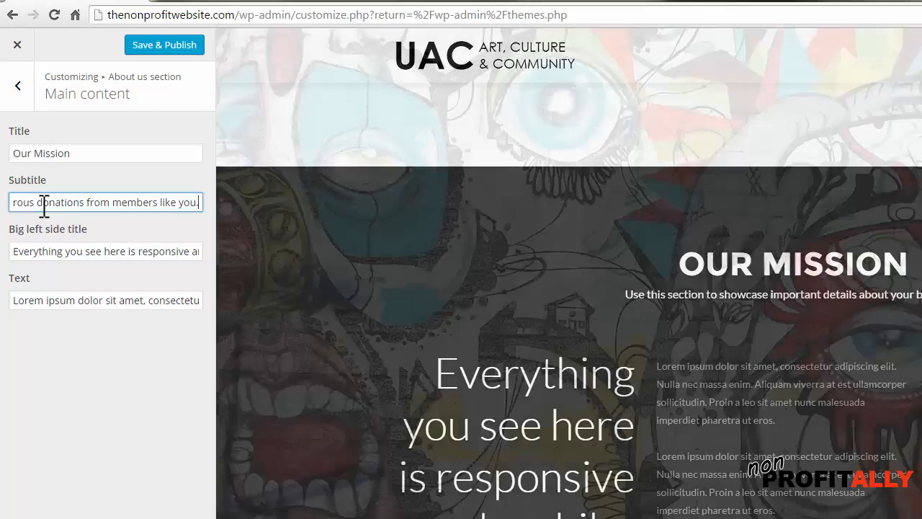
pyautogui.scroll(-10, 677, 445)
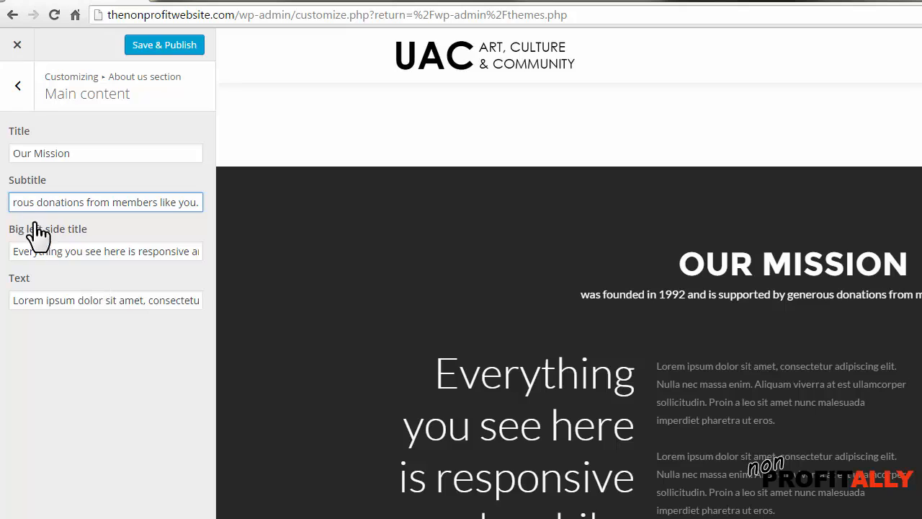
pyautogui.moveTo(16, 202); pyautogui.dragTo(10, 216)
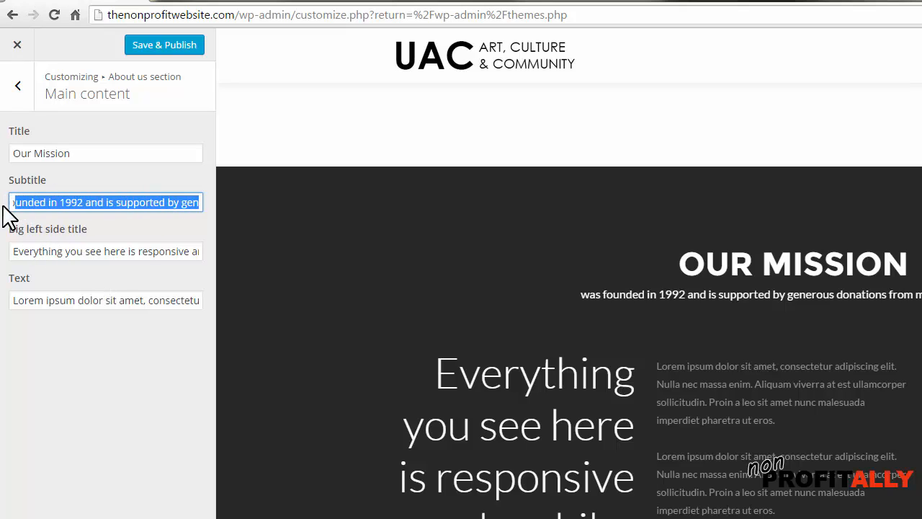
pyautogui.click(26, 198)
pyautogui.press('Home')
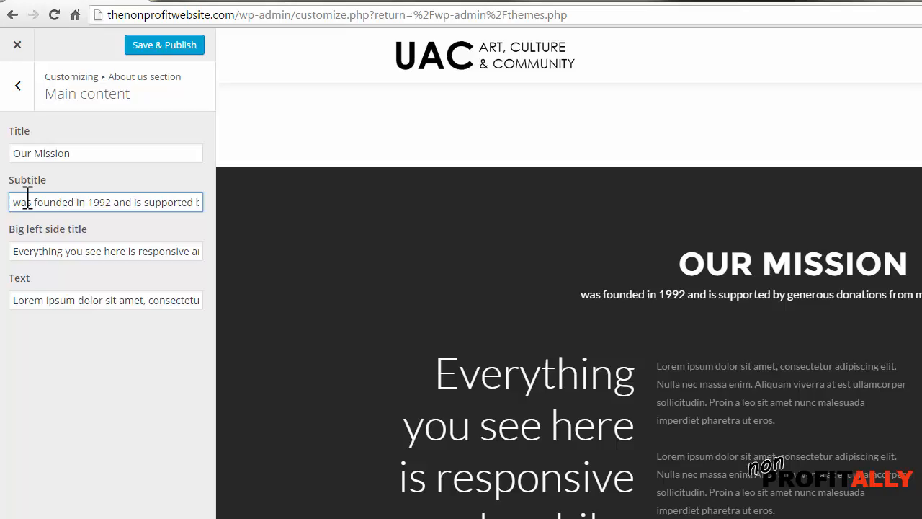
pyautogui.write('UAC')
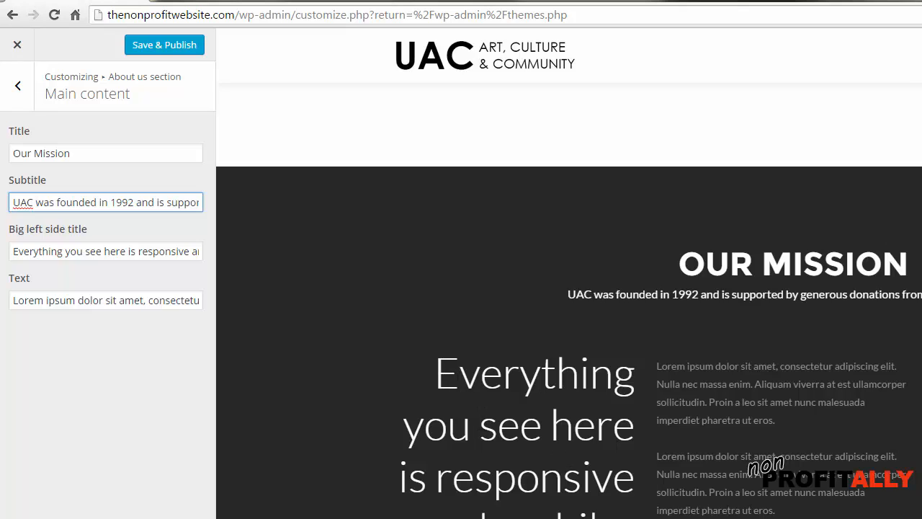
# - Replace the About us section's big left side title with "Celebrating the Art and Culture of Seattle's Diverse Communities"
pyautogui.click(222, 1)
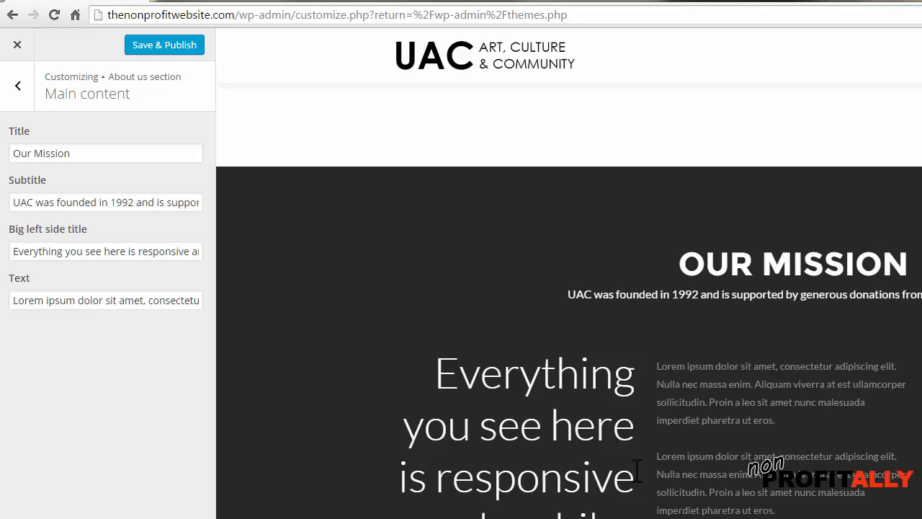
pyautogui.click(156, 251)
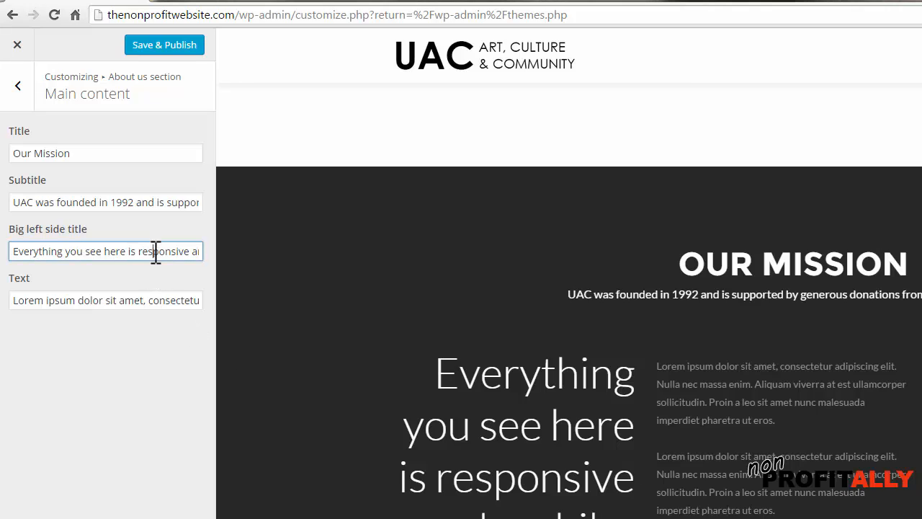
pyautogui.hotkey('ctrl', 'a')
pyautogui.hotkey('ctrl', 'v')
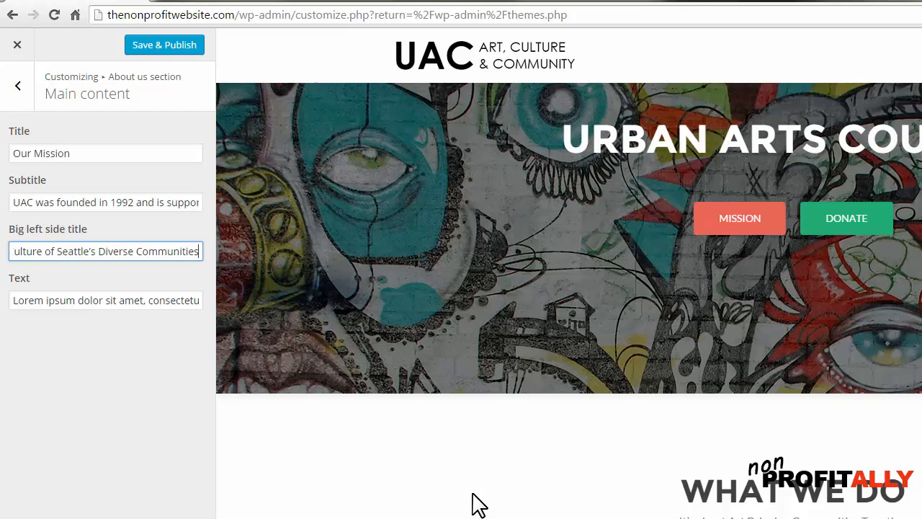
pyautogui.scroll(-5, 474, 504)
pyautogui.scroll(-6, 473, 504)
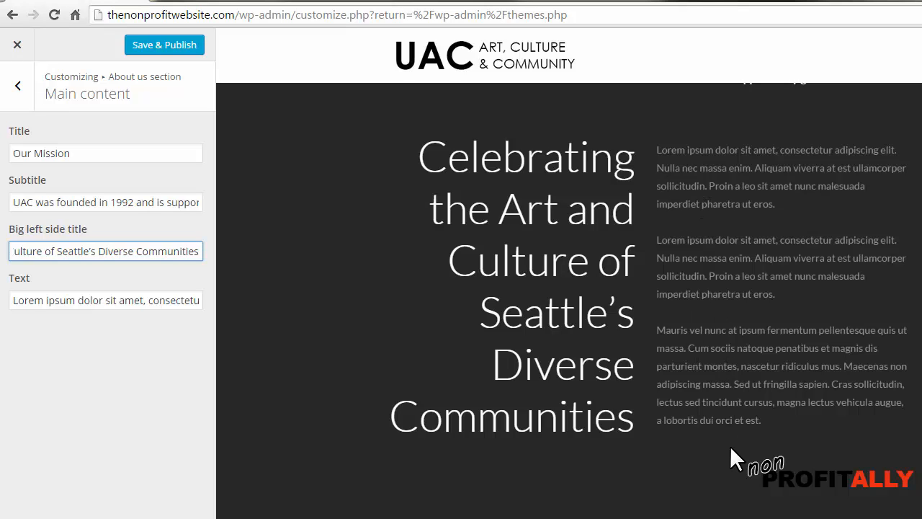
pyautogui.scroll(2, 732, 444)
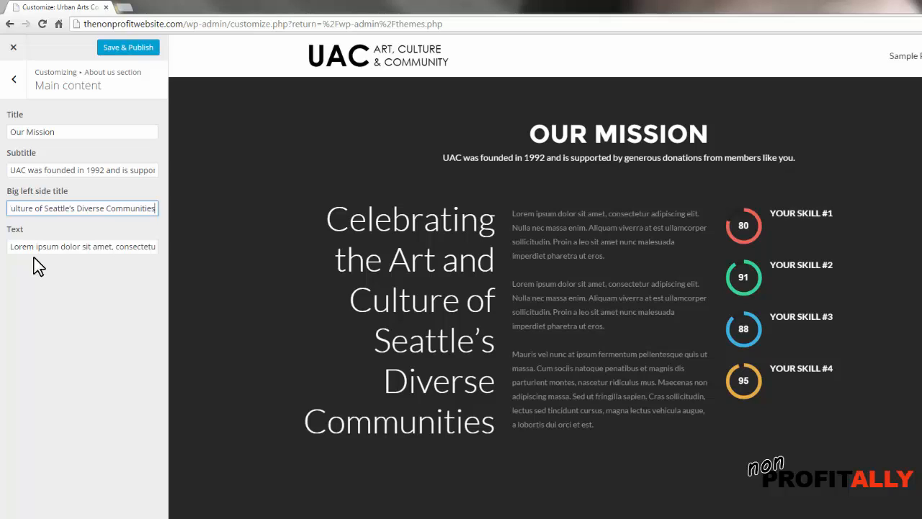
# - Read through the About us section's body text to examine its paragraphs and line-break tags, then leave the main content settings
pyautogui.moveTo(22, 247); pyautogui.dragTo(141, 247)
pyautogui.click(137, 246)
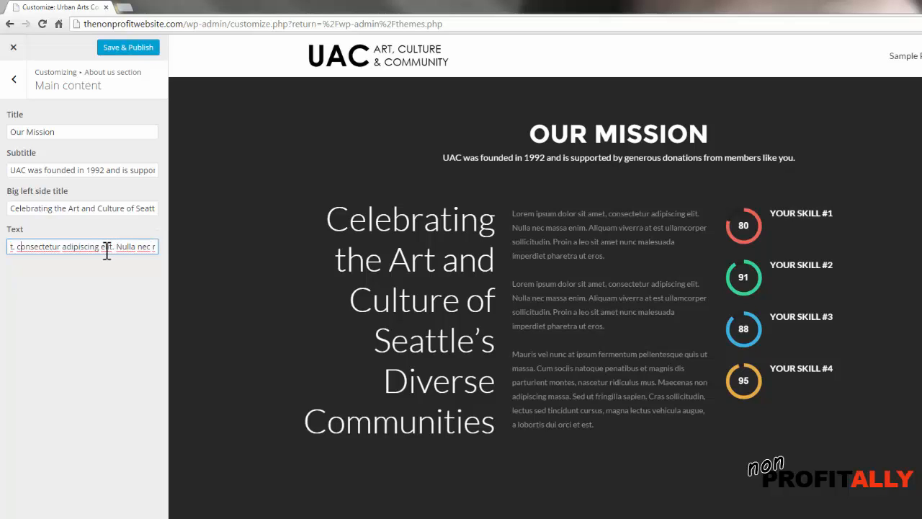
pyautogui.press('Left')
pyautogui.press('Left')
pyautogui.press('Left')
pyautogui.press('Left')
pyautogui.press('Left')
pyautogui.press('Left')
pyautogui.press('Left')
pyautogui.press('Left')
pyautogui.press('Left')
pyautogui.press('Left')
pyautogui.press('Left')
pyautogui.press('Left')
pyautogui.press('Left')
pyautogui.press('Left')
pyautogui.press('Left')
pyautogui.press('Left')
pyautogui.press('Left')
pyautogui.press('Left')
pyautogui.press('Left')
pyautogui.press('Left')
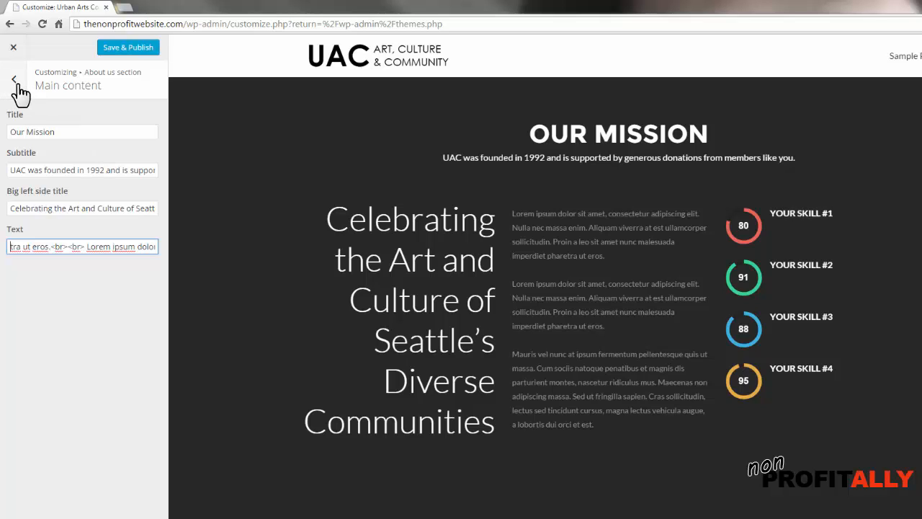
pyautogui.click(17, 83)
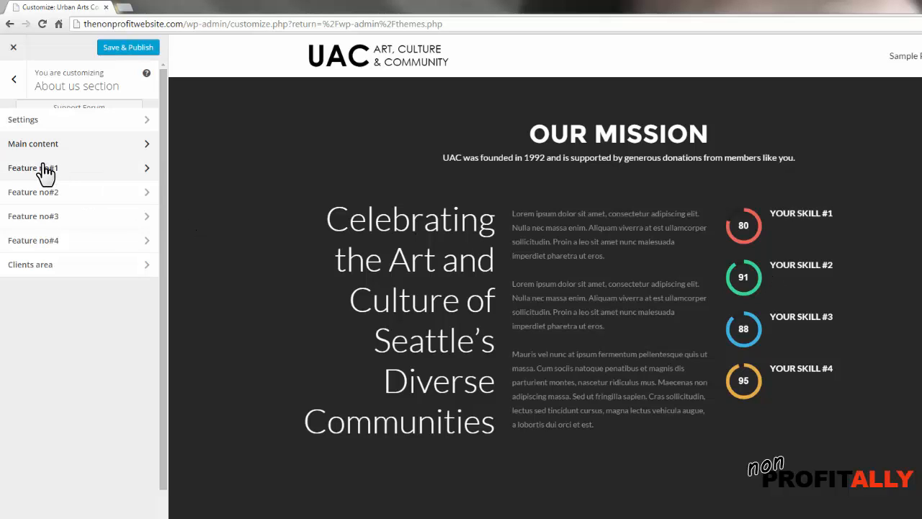
# - Clear the title and percentage of Feature no#1 in the About us section
pyautogui.click(44, 168)
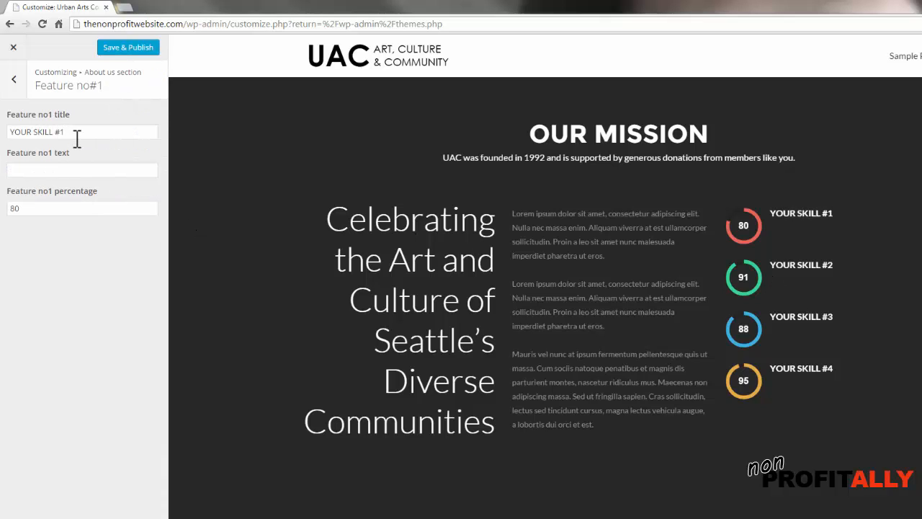
pyautogui.moveTo(66, 132); pyautogui.dragTo(3, 132)
pyautogui.press('BackSpace')
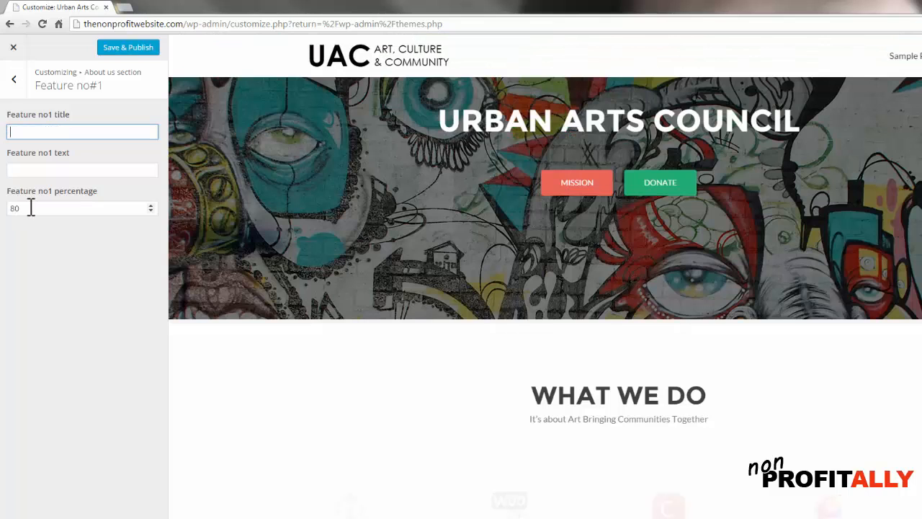
pyautogui.moveTo(31, 208); pyautogui.dragTo(3, 208)
pyautogui.press('BackSpace')
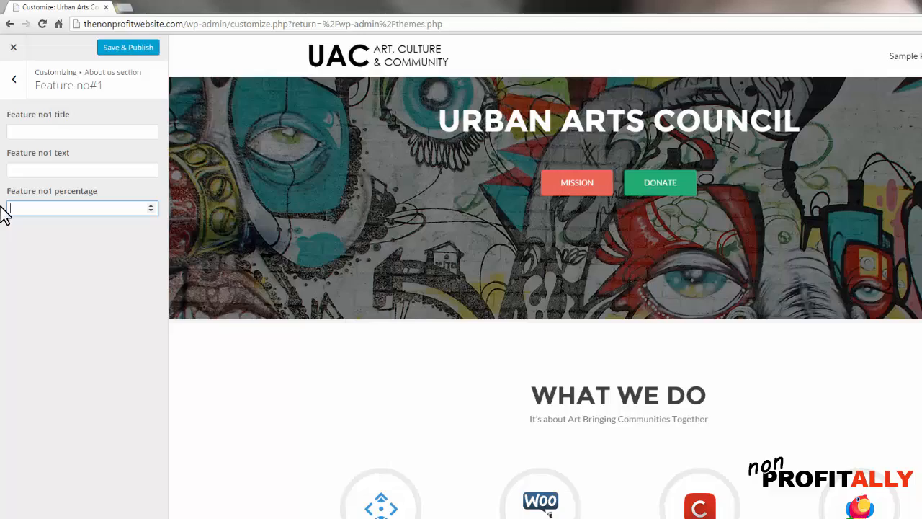
pyautogui.click(14, 80)
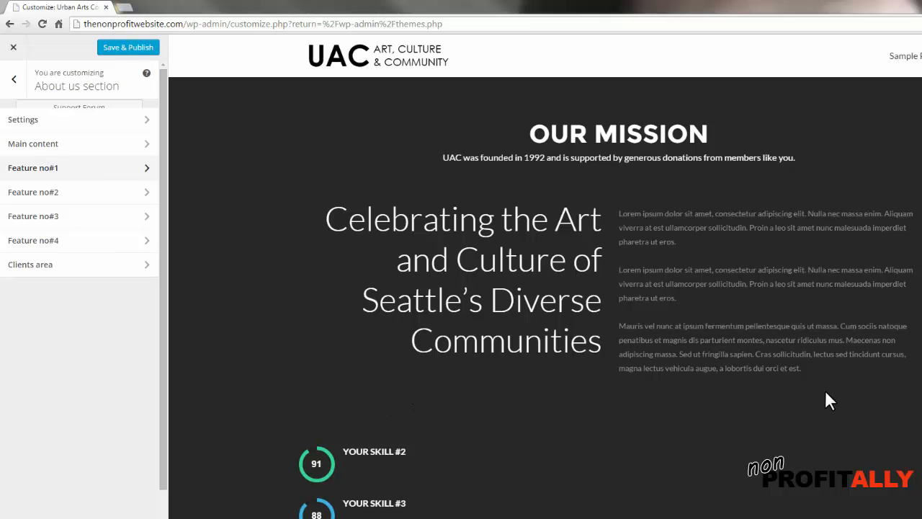
# - Clear the title and percentage of Feature no#2 in the About us section
pyautogui.click(62, 193)
pyautogui.tripleClick(19, 133)
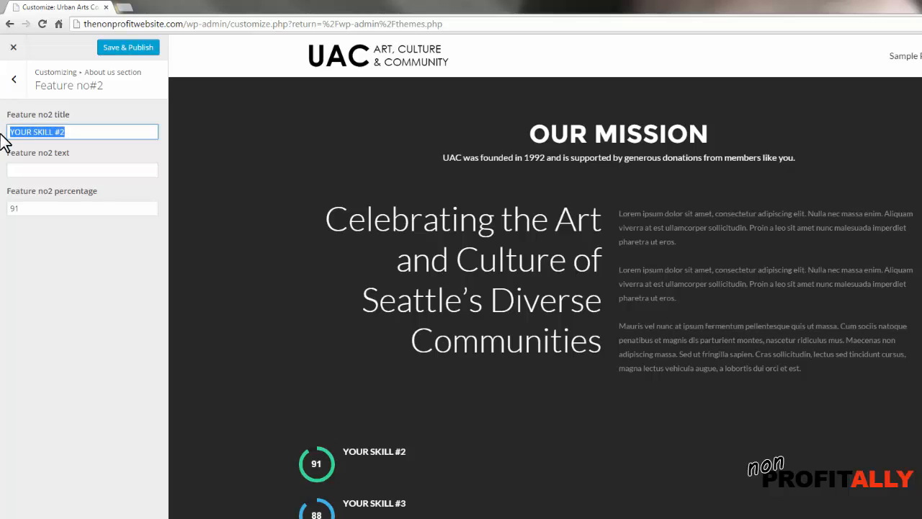
pyautogui.press('BackSpace')
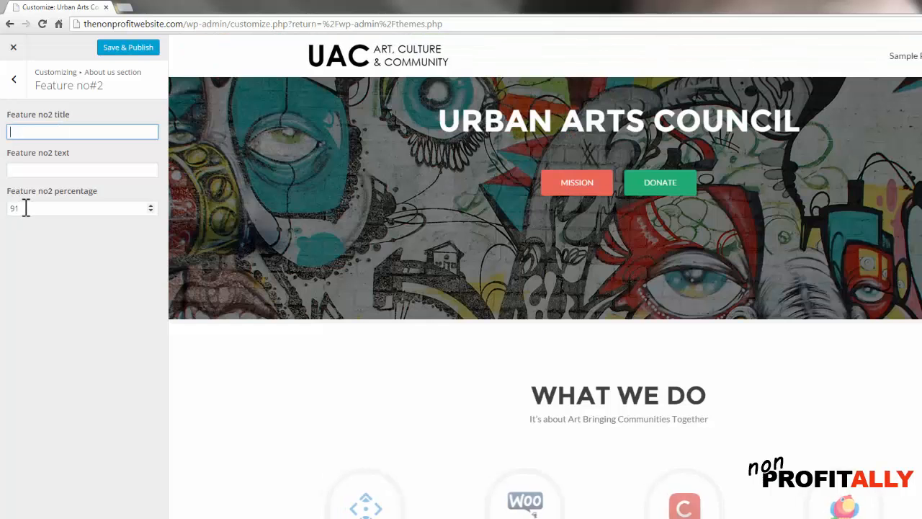
pyautogui.moveTo(25, 208); pyautogui.dragTo(9, 208)
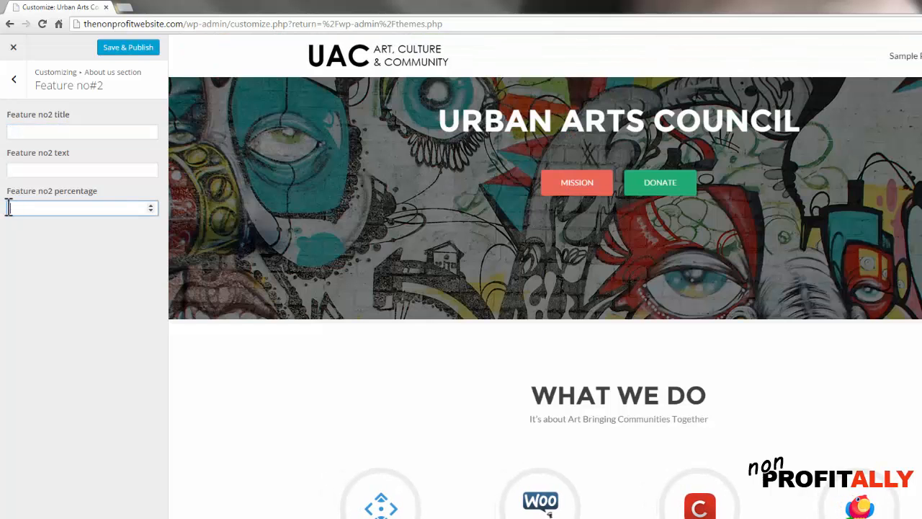
pyautogui.click(13, 81)
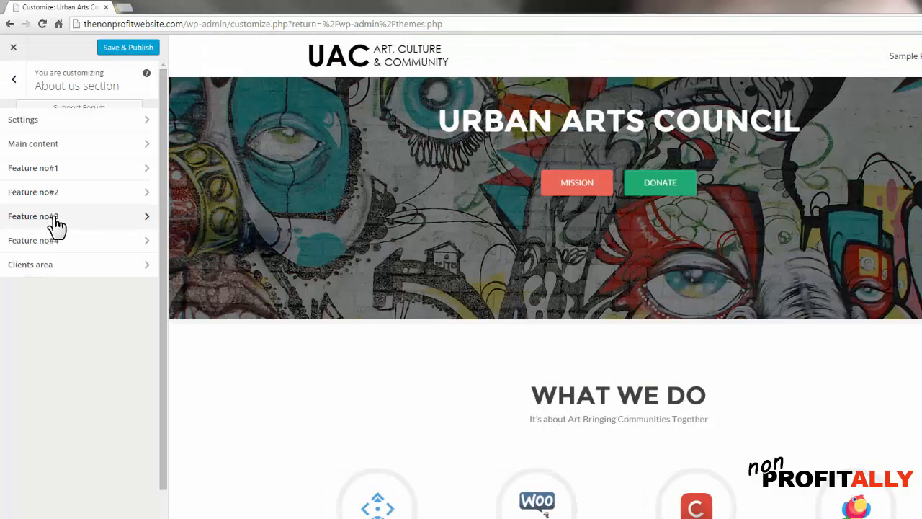
# - Clear the title and percentage of Feature no#3 in the About us section
pyautogui.click(54, 217)
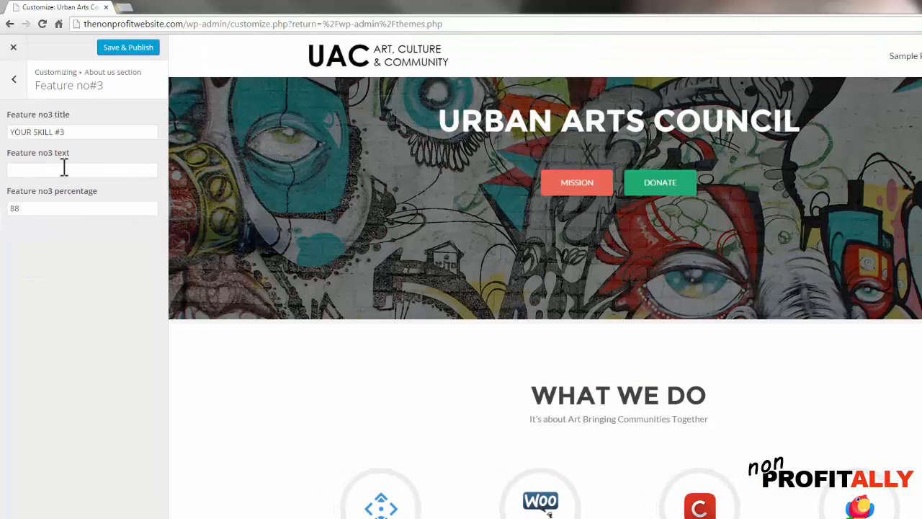
pyautogui.moveTo(69, 132); pyautogui.dragTo(6, 146)
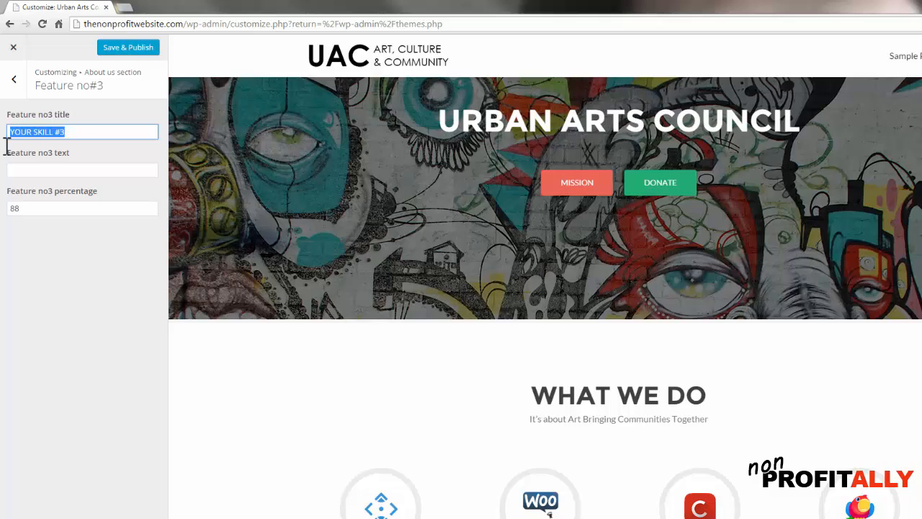
pyautogui.press('BackSpace')
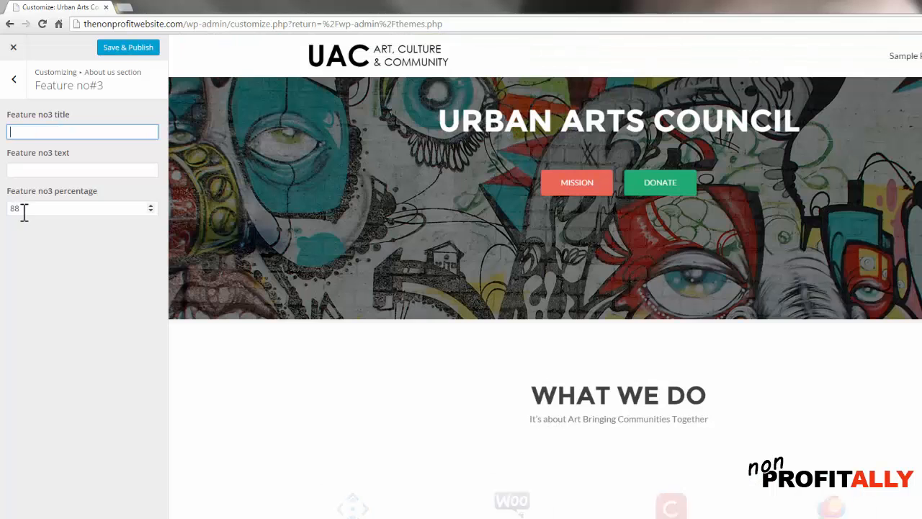
pyautogui.doubleClick(12, 209)
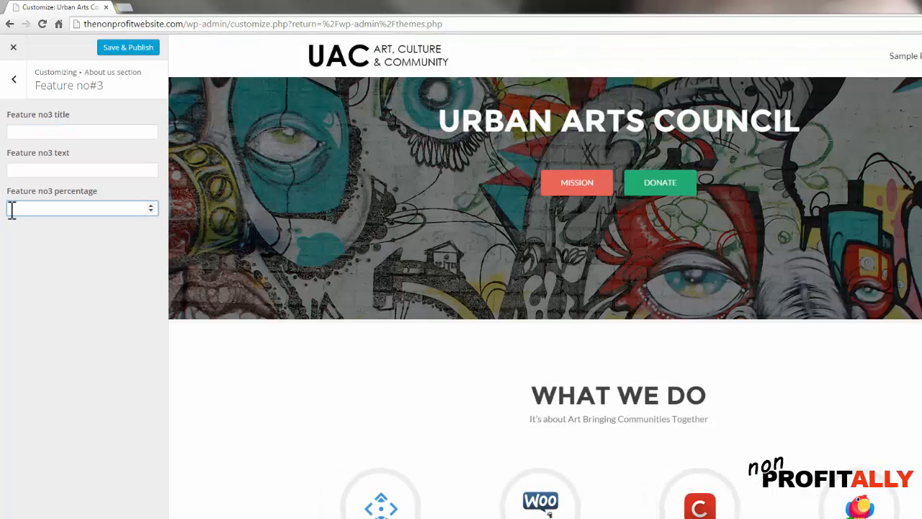
pyautogui.click(14, 81)
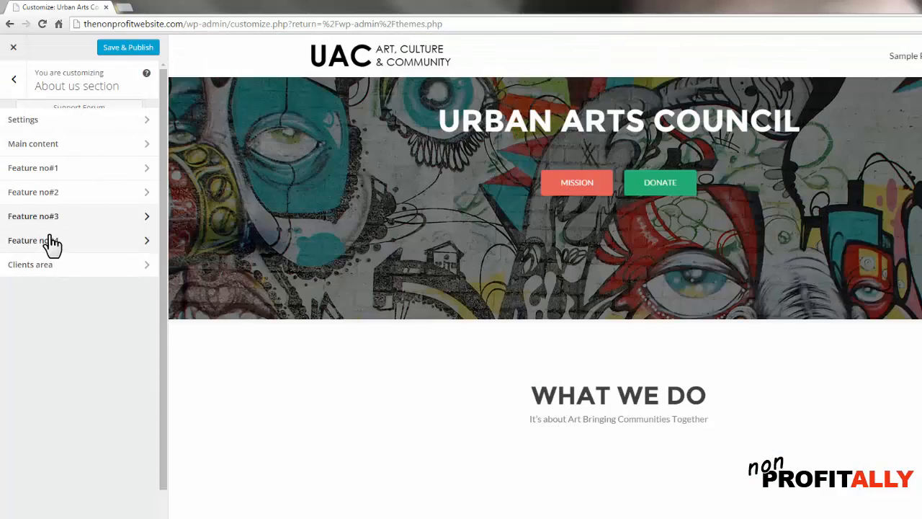
# - Clear the title and percentage of Feature no#4 in the About us section
pyautogui.click(52, 243)
pyautogui.moveTo(72, 132); pyautogui.dragTo(3, 145)
pyautogui.press('BackSpace')
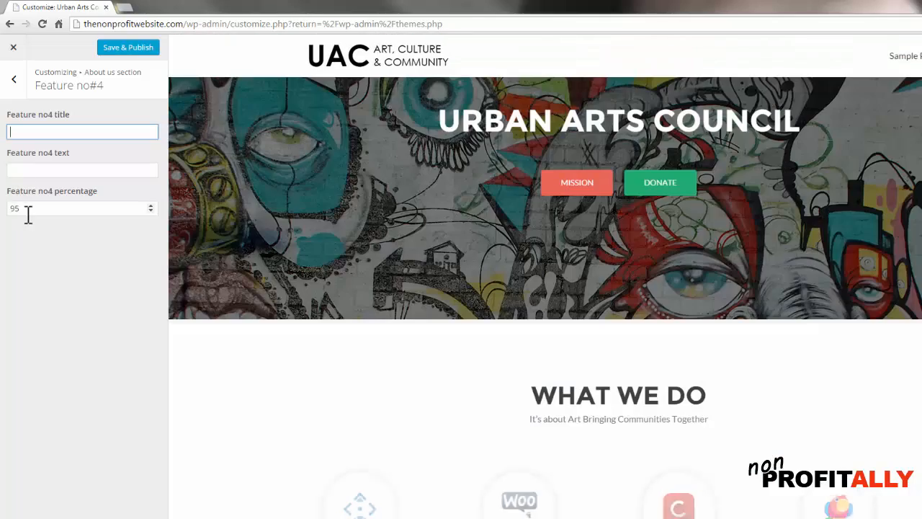
pyautogui.moveTo(25, 212); pyautogui.dragTo(10, 217)
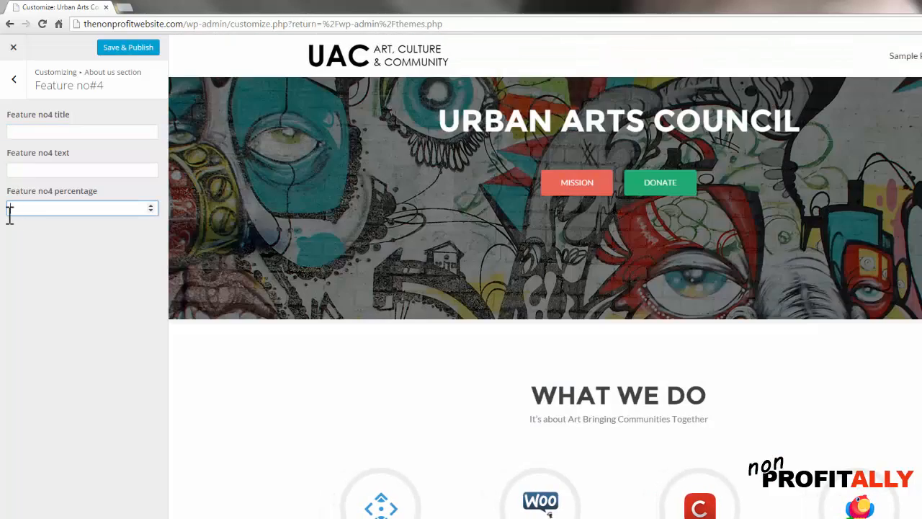
pyautogui.click(13, 81)
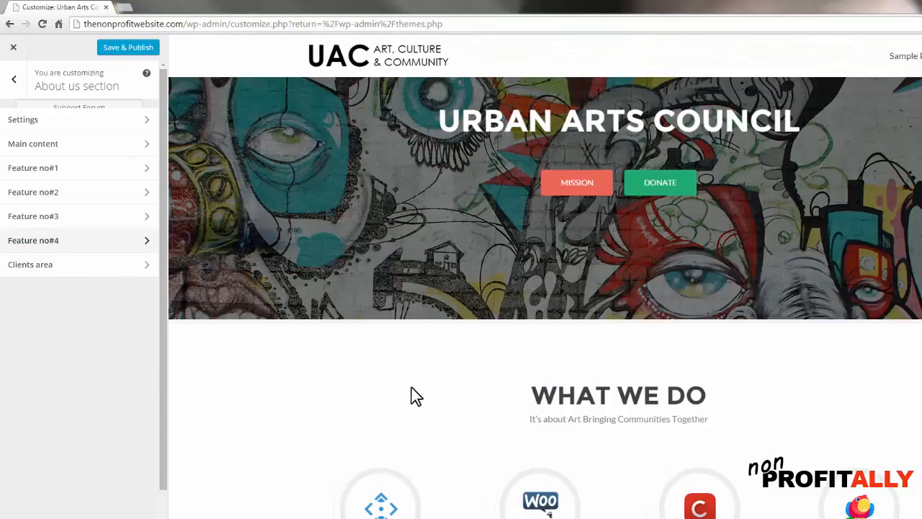
# - Review the Our Mission section in the site preview, read the Clients area instructions, and leave the About us section
pyautogui.scroll(-10, 414, 387)
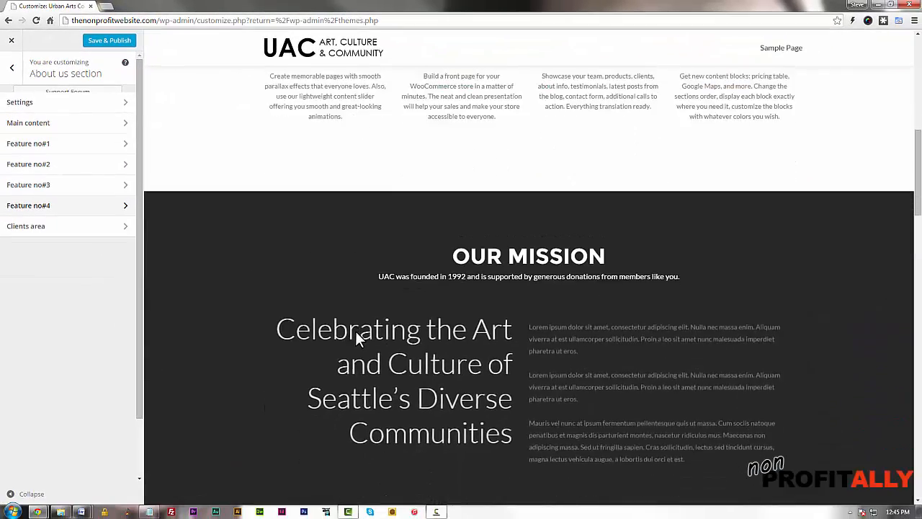
pyautogui.scroll(-1, 356, 330)
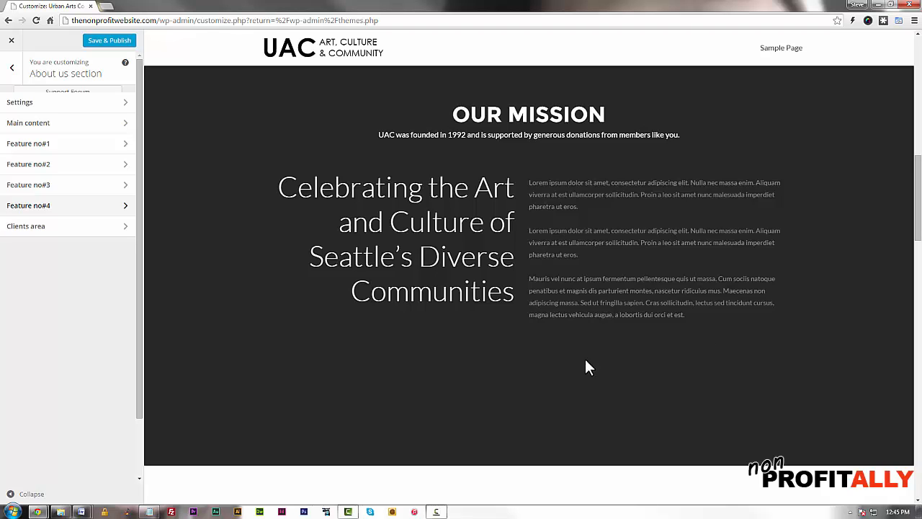
pyautogui.click(29, 228)
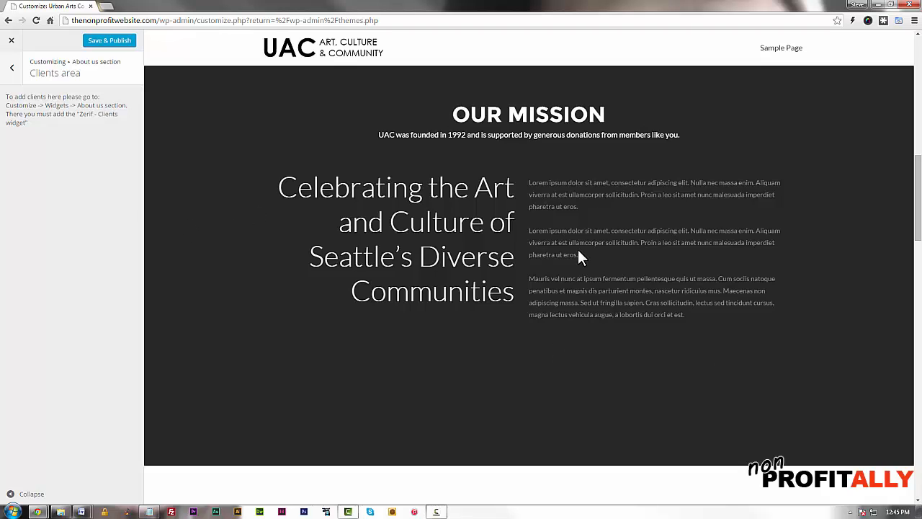
pyautogui.click(14, 72)
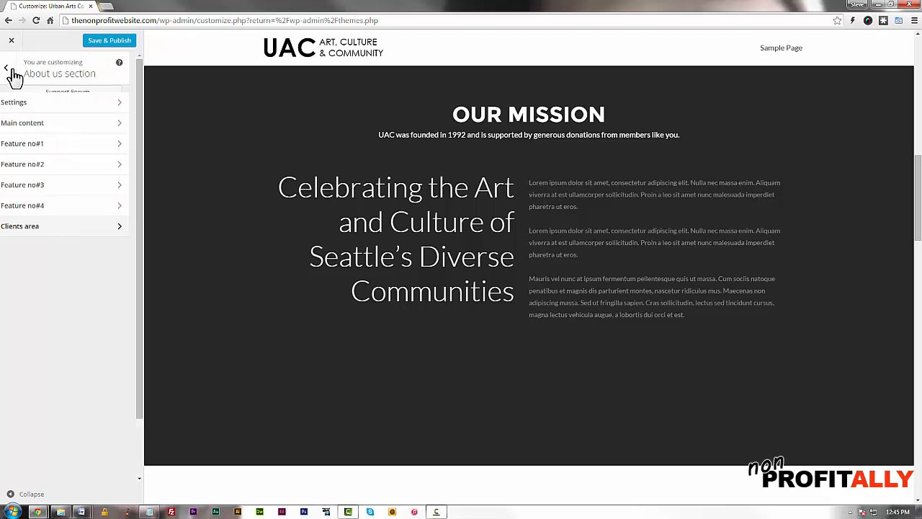
pyautogui.click(15, 72)
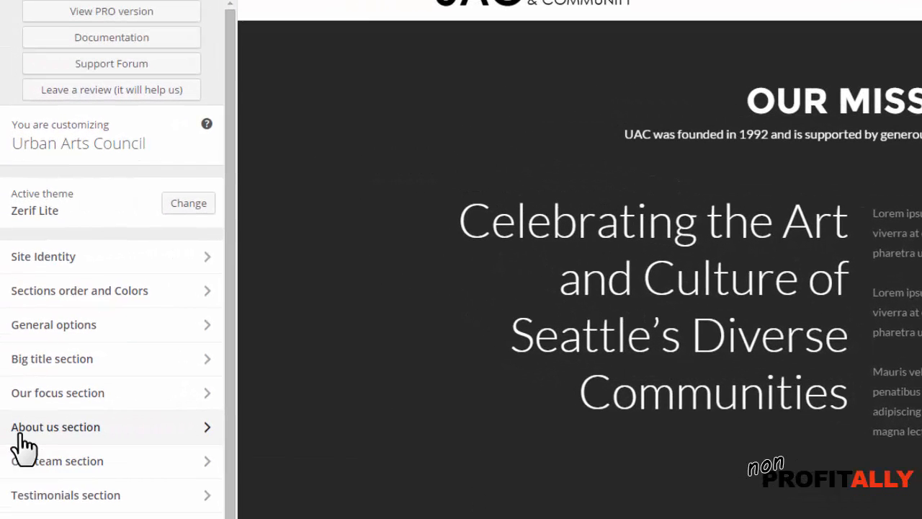
# - Open the Our team section and replace its title with "Our Board"
pyautogui.scroll(-3, 444, 489)
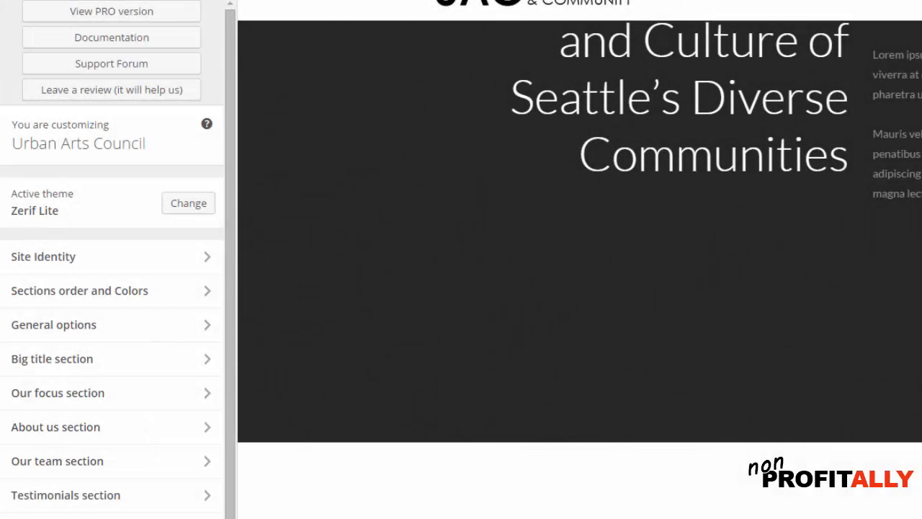
pyautogui.click(62, 467)
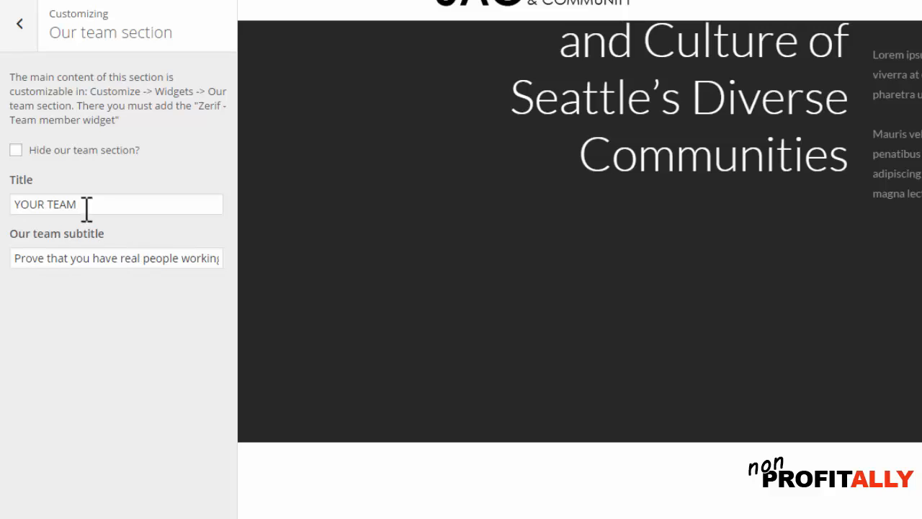
pyautogui.moveTo(86, 209); pyautogui.dragTo(3, 209)
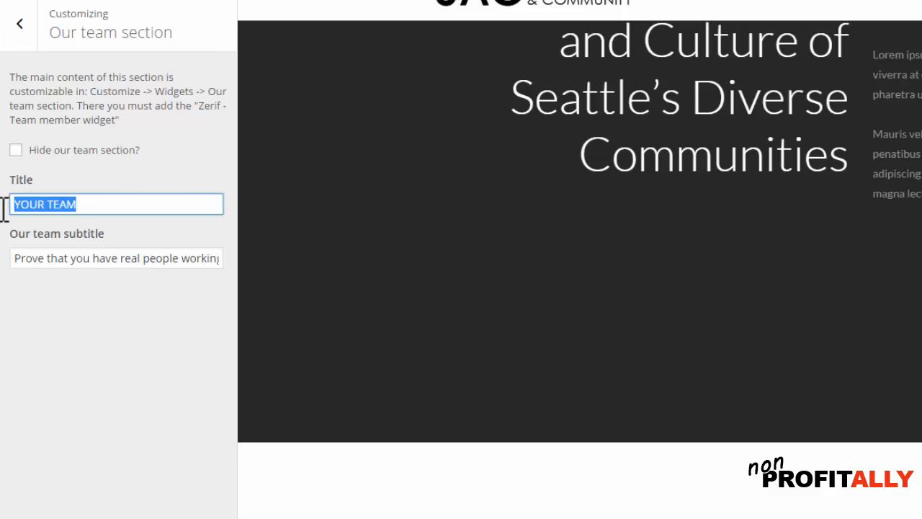
pyautogui.write('our boar')
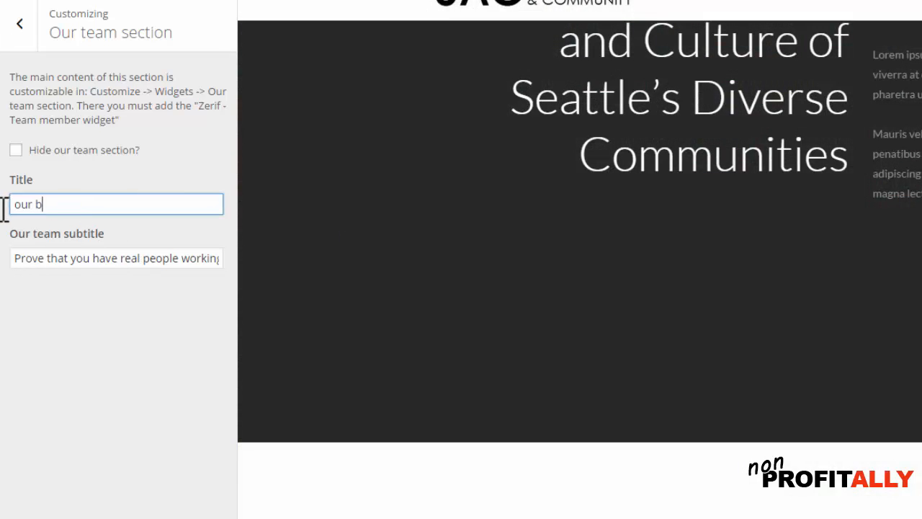
pyautogui.press('BackSpace')
pyautogui.press('BackSpace')
pyautogui.press('BackSpace')
pyautogui.press('BackSpace')
pyautogui.press('BackSpace')
pyautogui.press('BackSpace')
pyautogui.press('BackSpace')
pyautogui.press('BackSpace')
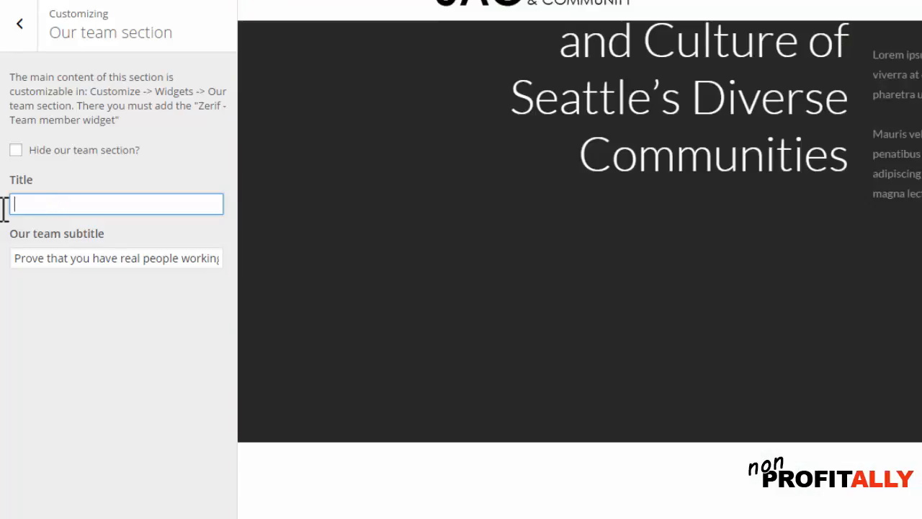
pyautogui.write('Our Board')
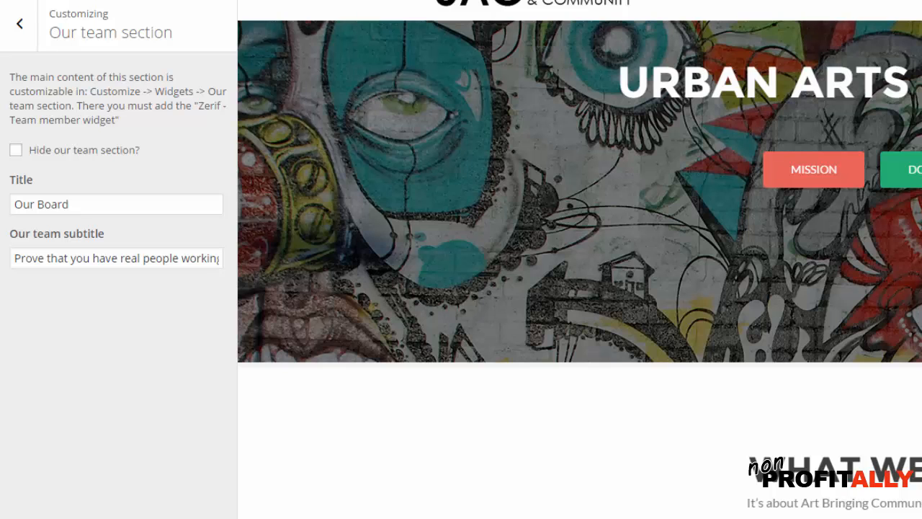
# - Replace the Our team subtitle with "We are a group of dedicated volunteers excited about our mission." and check the section in the site preview
pyautogui.click(56, 255)
pyautogui.hotkey('ctrl', 'a')
pyautogui.hotkey('ctrl', 'v')
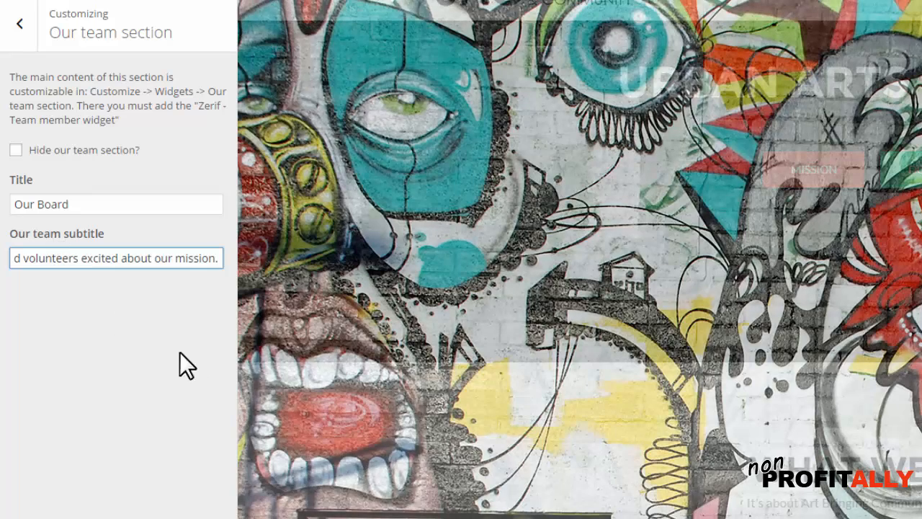
pyautogui.click(138, 408)
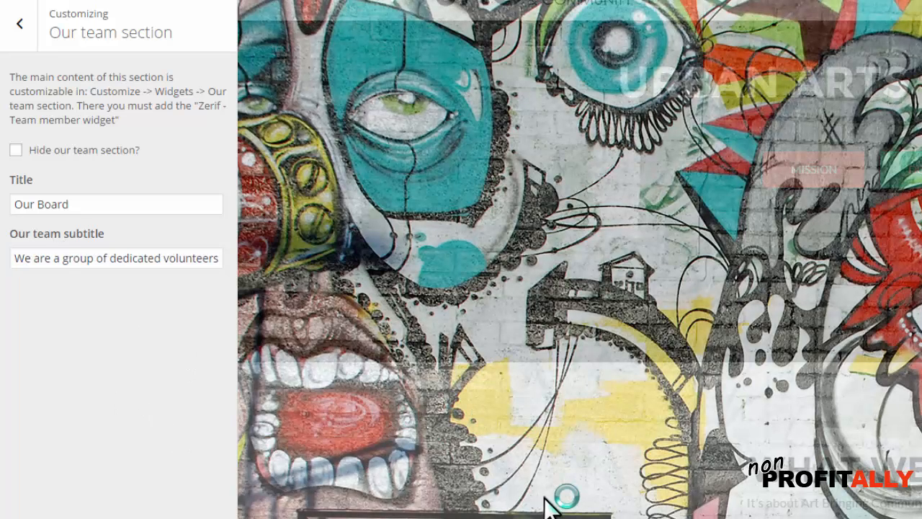
pyautogui.scroll(-3, 544, 497)
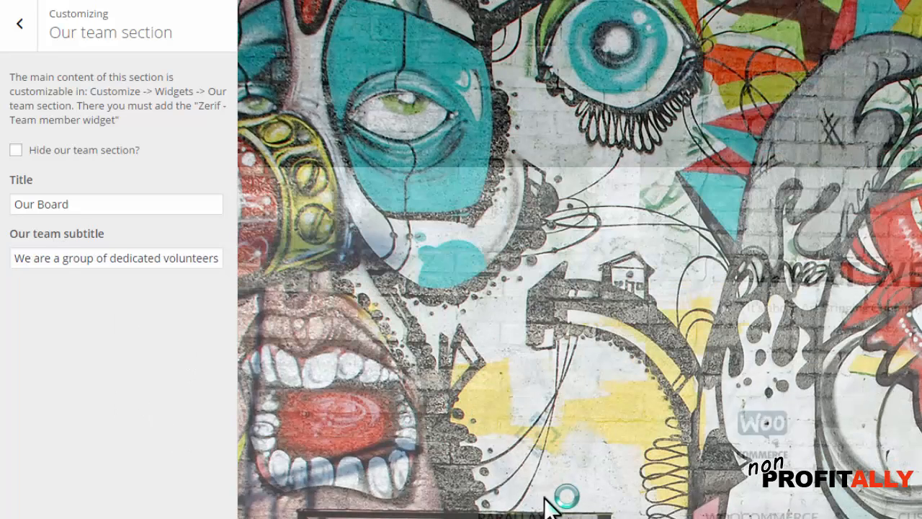
pyautogui.click(19, 36)
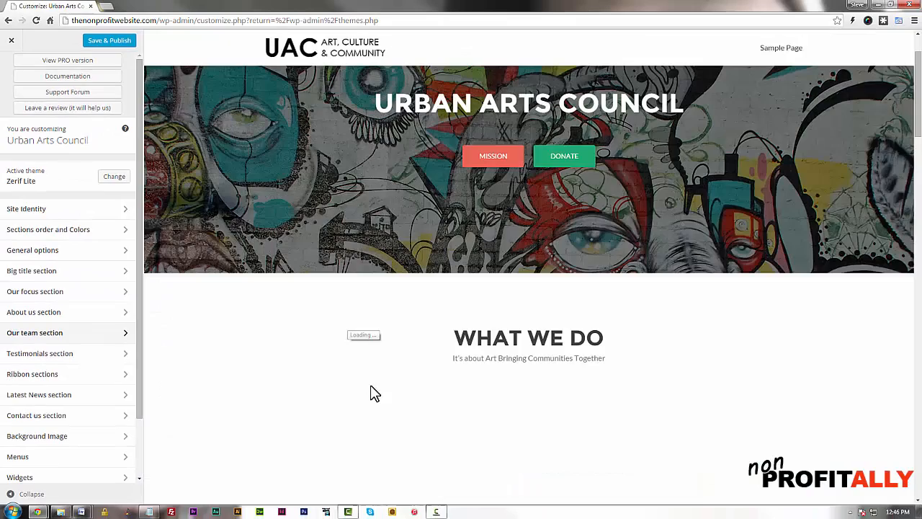
pyautogui.scroll(-9, 367, 354)
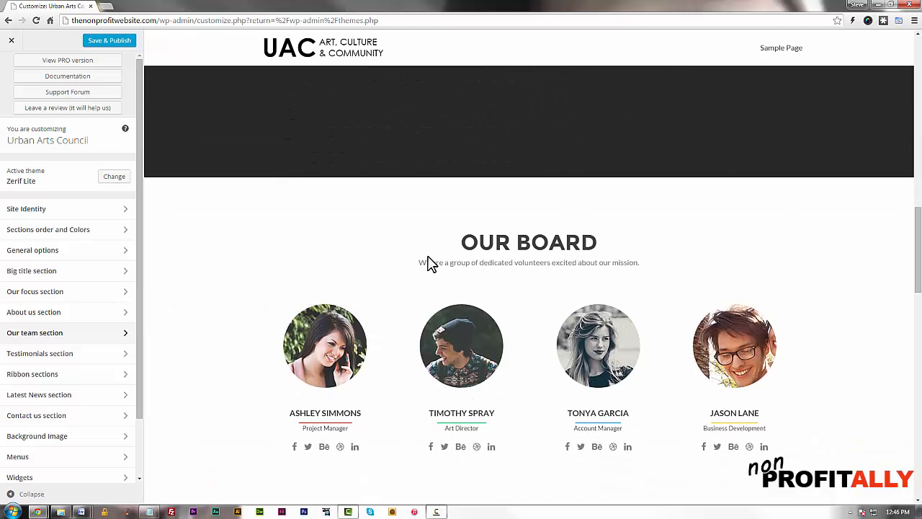
# - Review the Our Board subtitle and the team members beneath it in the site preview
pyautogui.moveTo(418, 263); pyautogui.dragTo(641, 264)
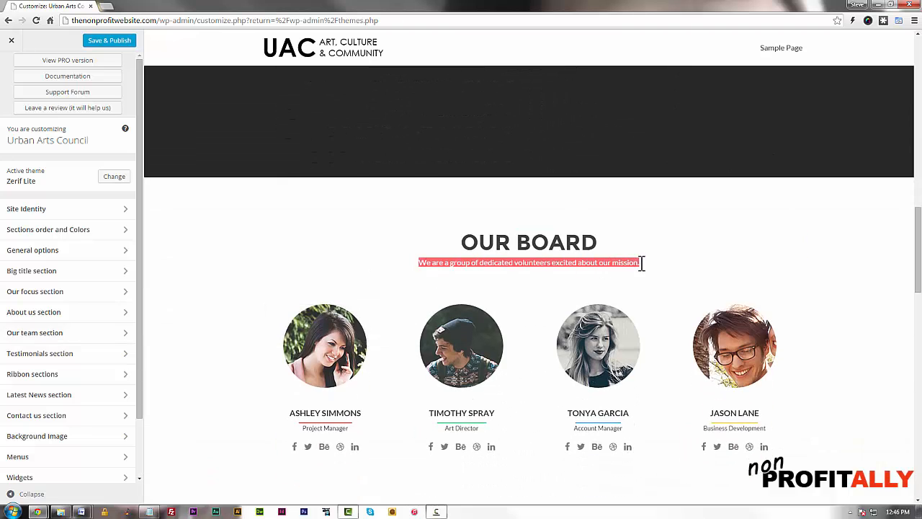
pyautogui.click(665, 280)
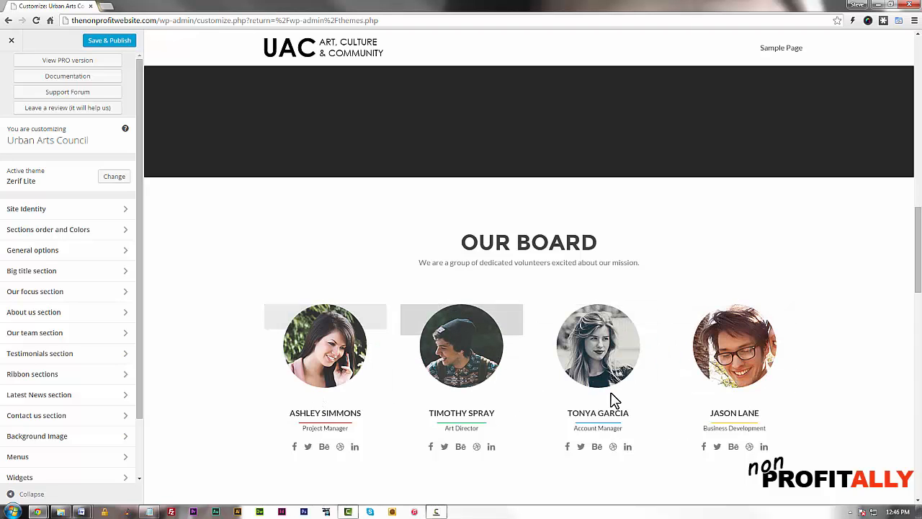
pyautogui.scroll(-1, 211, 349)
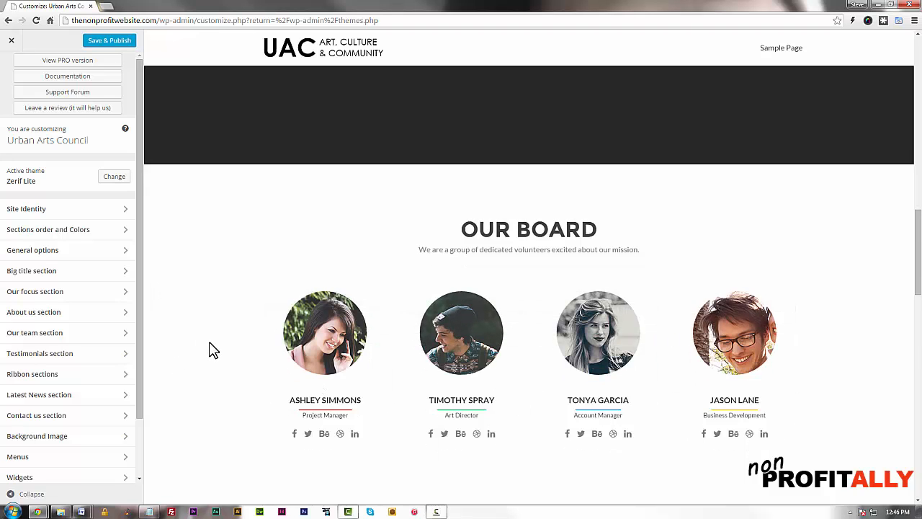
pyautogui.scroll(-3, 211, 349)
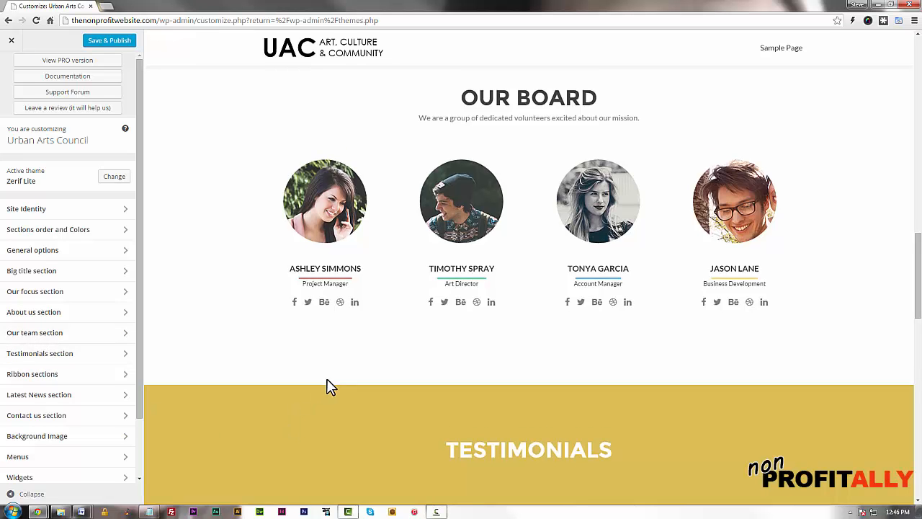
# - Replace the Testimonials section title with "What People are Saying" and check the heading in the site preview
pyautogui.scroll(-3, 327, 385)
pyautogui.scroll(-3, 327, 384)
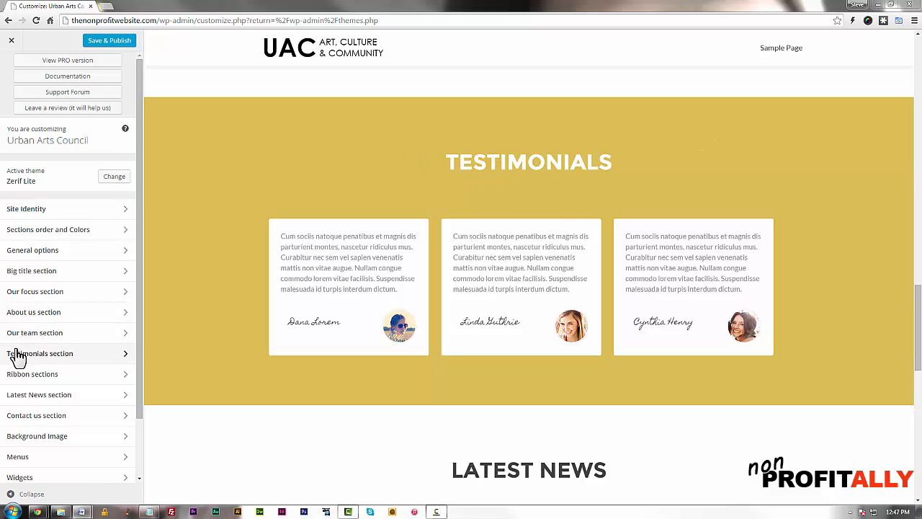
pyautogui.click(44, 354)
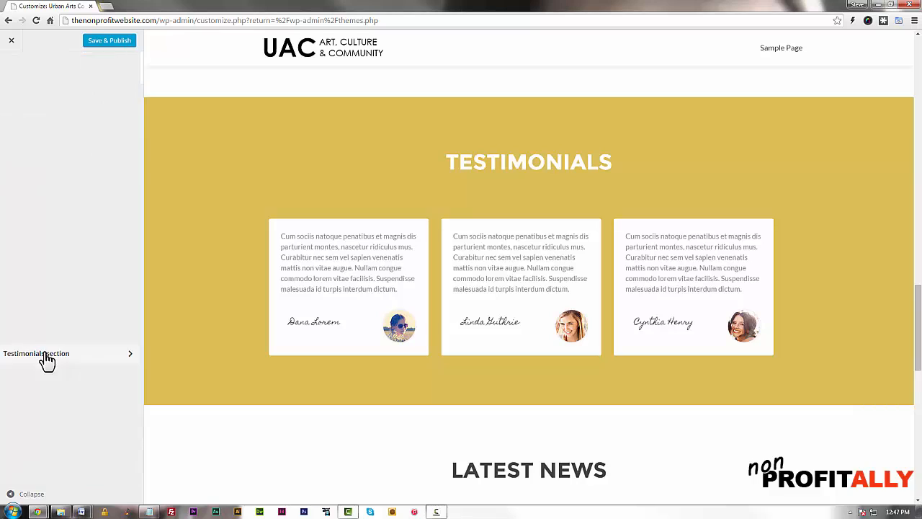
pyautogui.moveTo(72, 176); pyautogui.dragTo(2, 180)
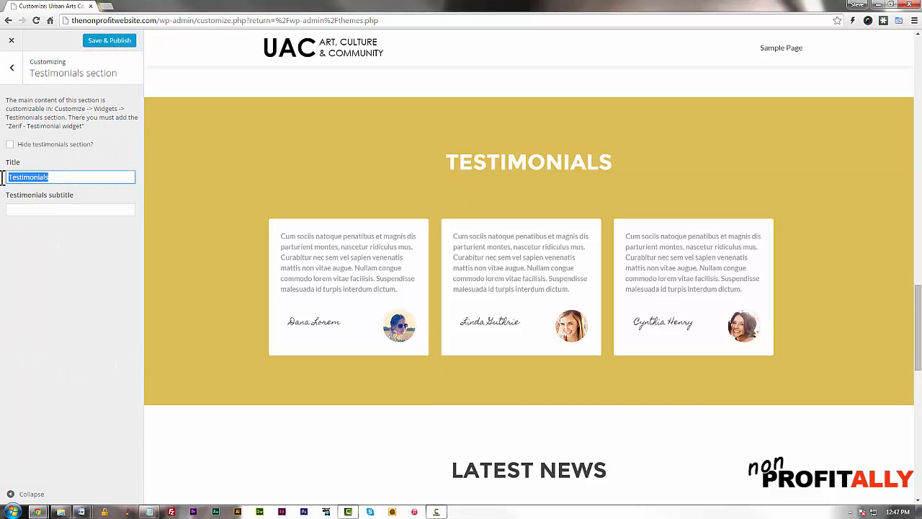
pyautogui.write('What People are s')
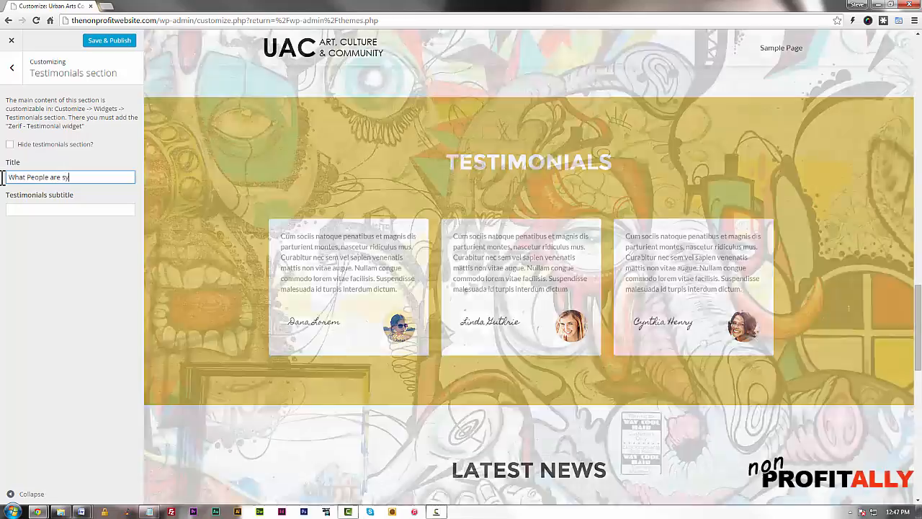
pyautogui.write('ay')
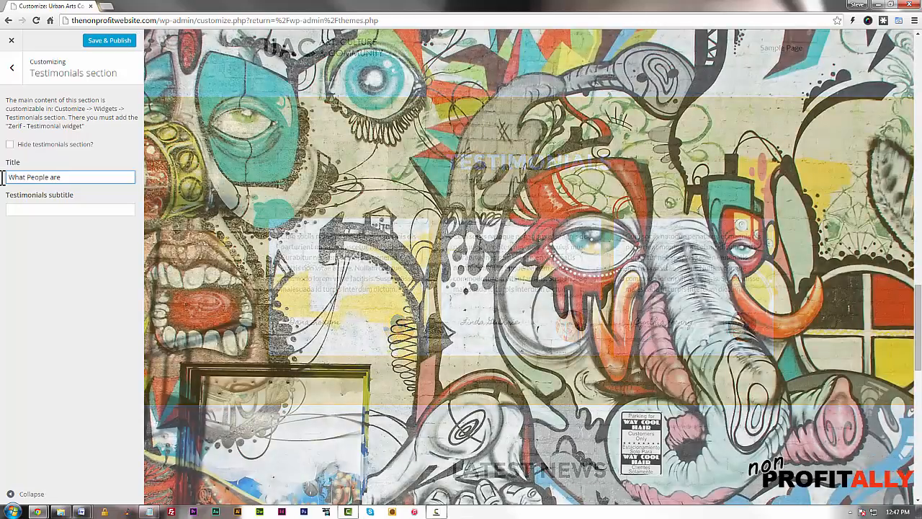
pyautogui.write('inh')
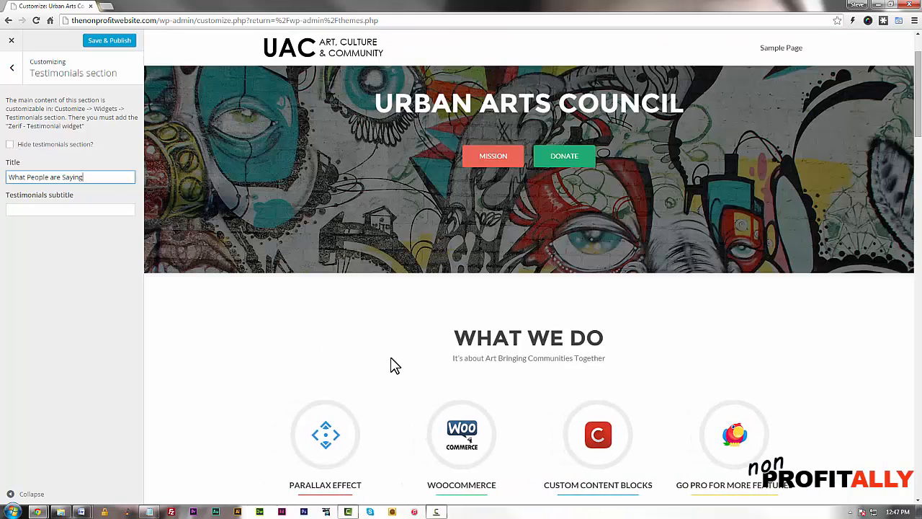
pyautogui.scroll(-15, 393, 365)
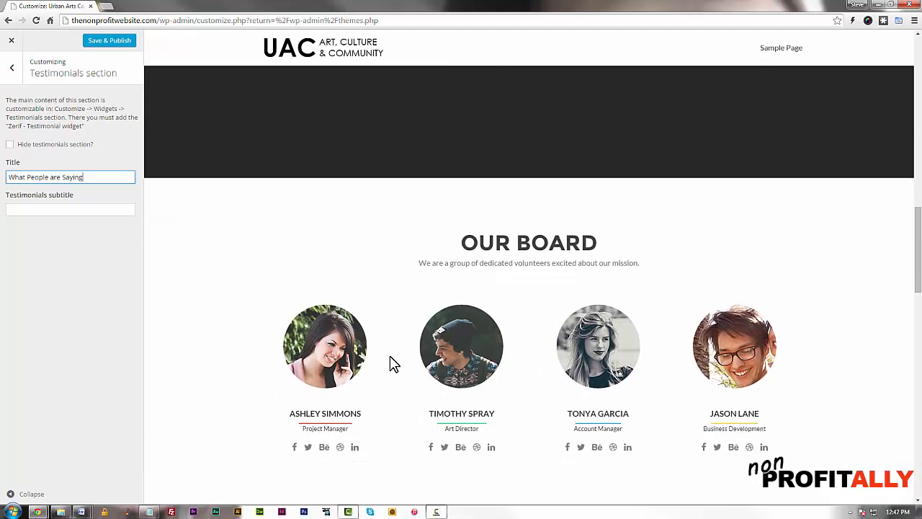
pyautogui.scroll(-6, 389, 364)
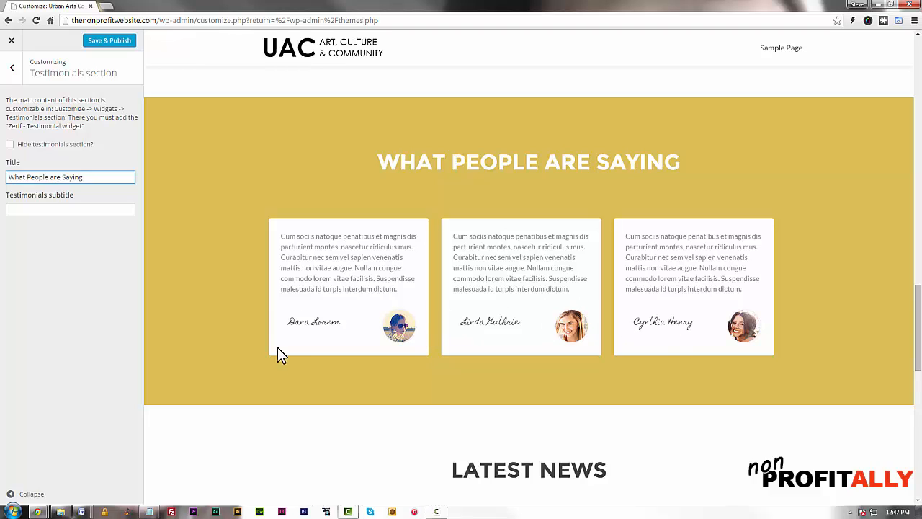
pyautogui.click(13, 69)
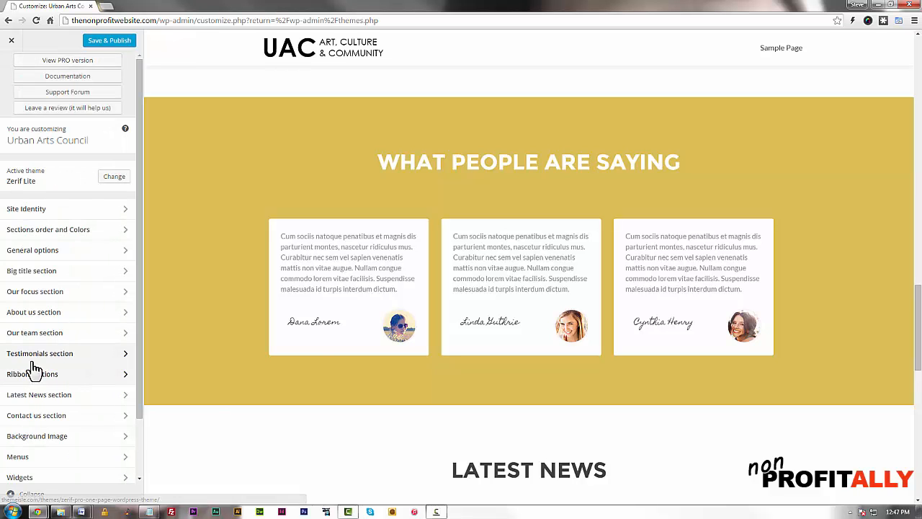
# - Set the Latest News section title to "News & Events" and check the heading in the site preview
pyautogui.scroll(-3, 309, 332)
pyautogui.scroll(-1, 309, 340)
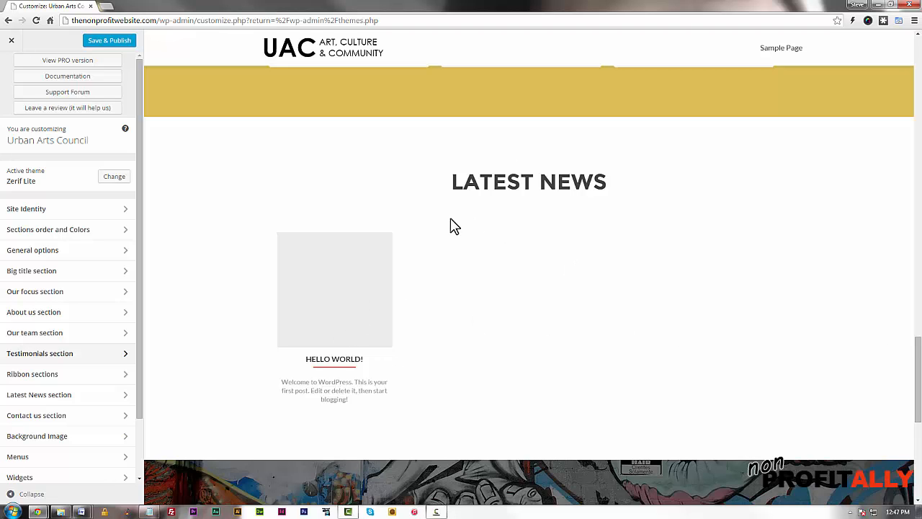
pyautogui.click(46, 401)
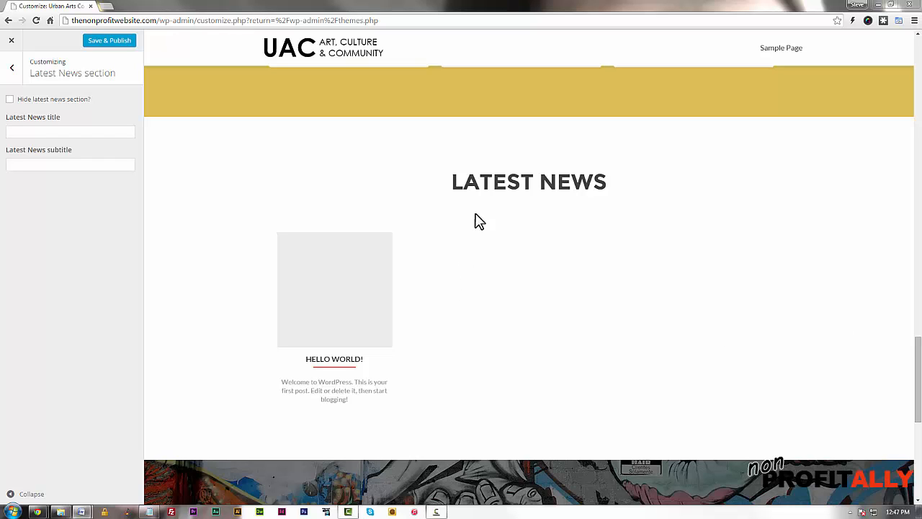
pyautogui.click(63, 130)
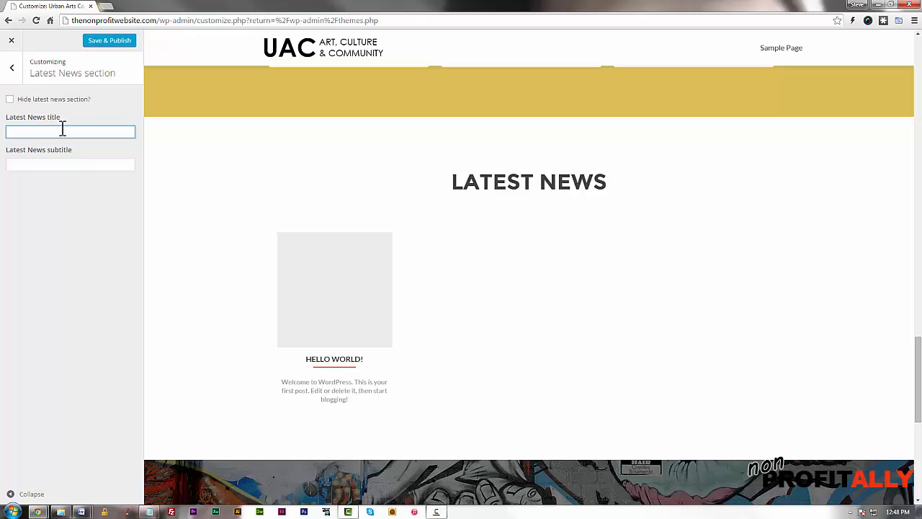
pyautogui.write('new')
pyautogui.press('BackSpace')
pyautogui.press('BackSpace')
pyautogui.press('BackSpace')
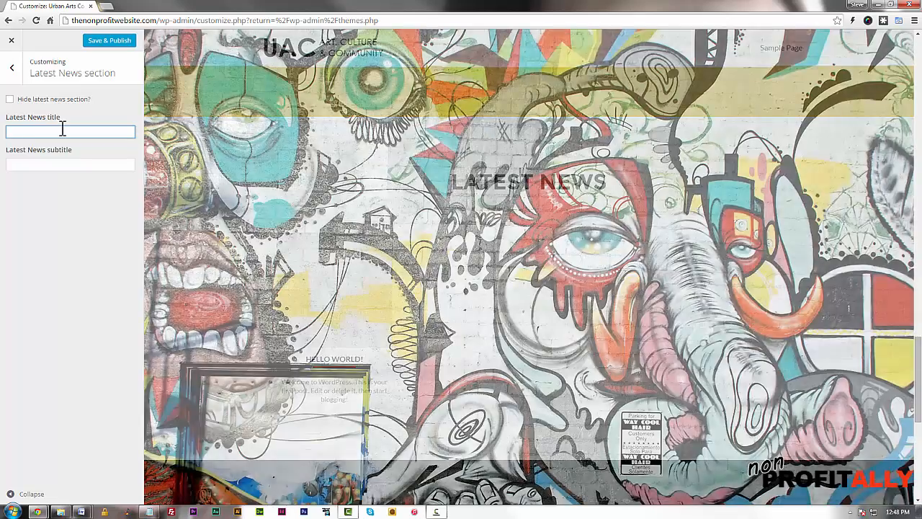
pyautogui.write('News')
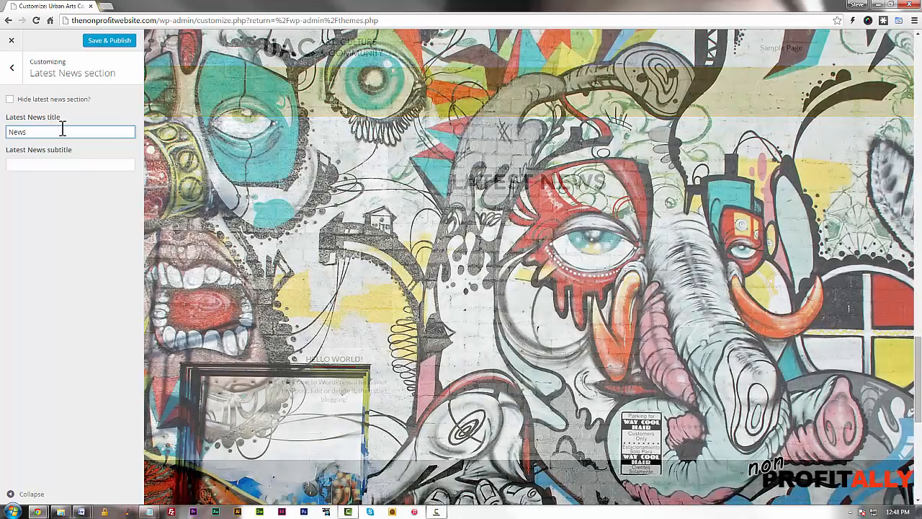
pyautogui.write(' & Events')
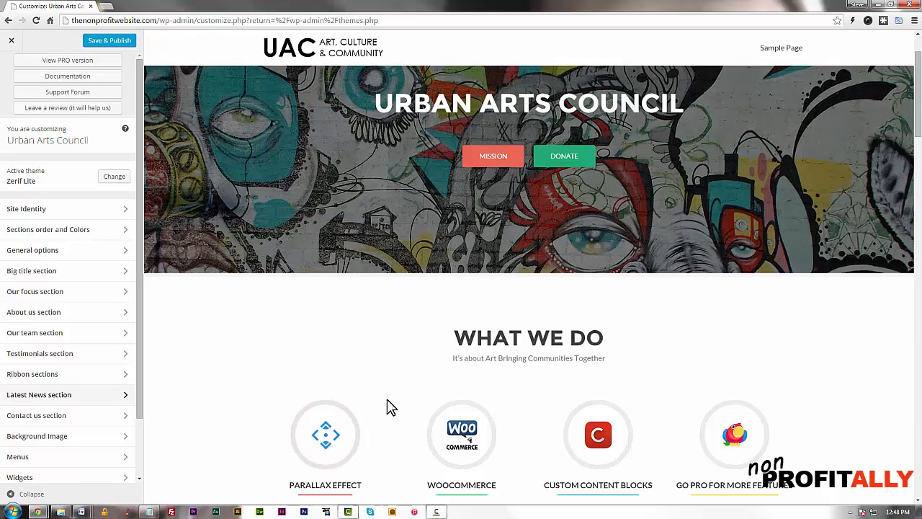
pyautogui.scroll(-9, 395, 404)
pyautogui.scroll(-15, 394, 397)
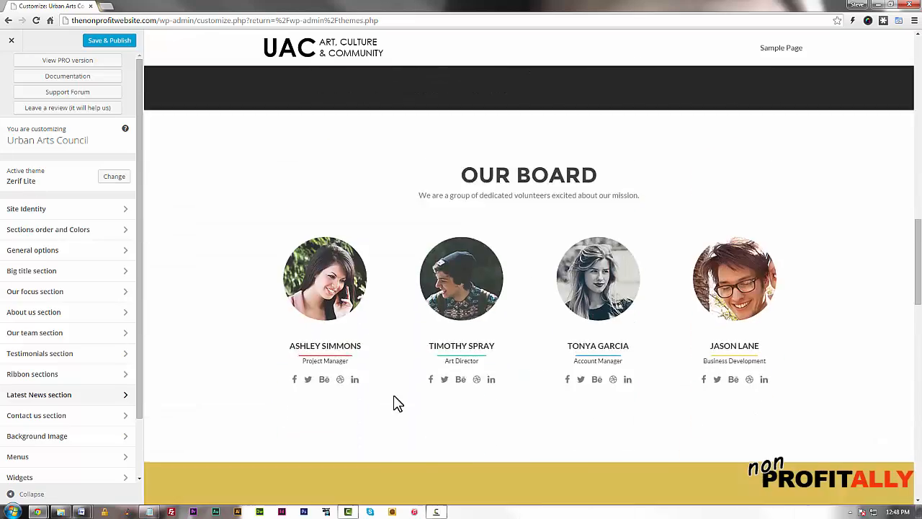
pyautogui.scroll(4, 393, 394)
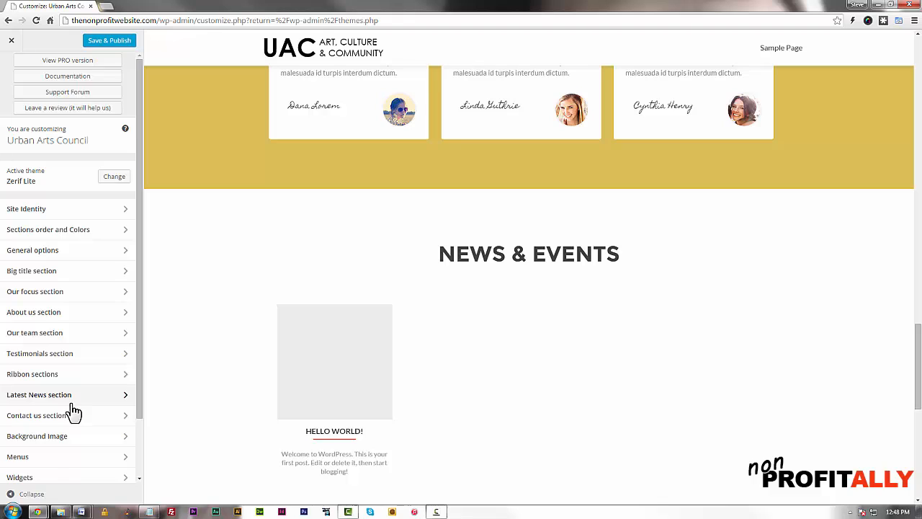
# - Replace the Contact us section title with "Contact Us" and check the contact form heading in the site preview
pyautogui.scroll(-1, 74, 411)
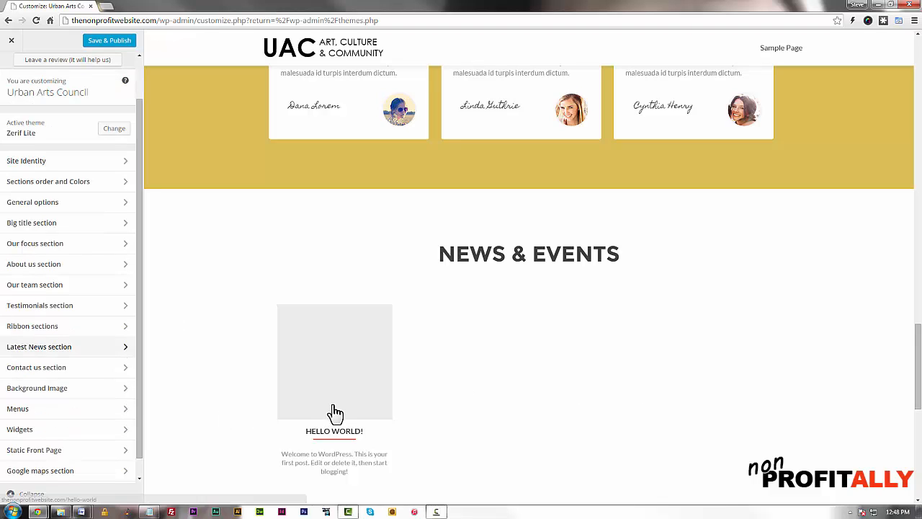
pyautogui.scroll(-2, 356, 397)
pyautogui.scroll(-2, 355, 389)
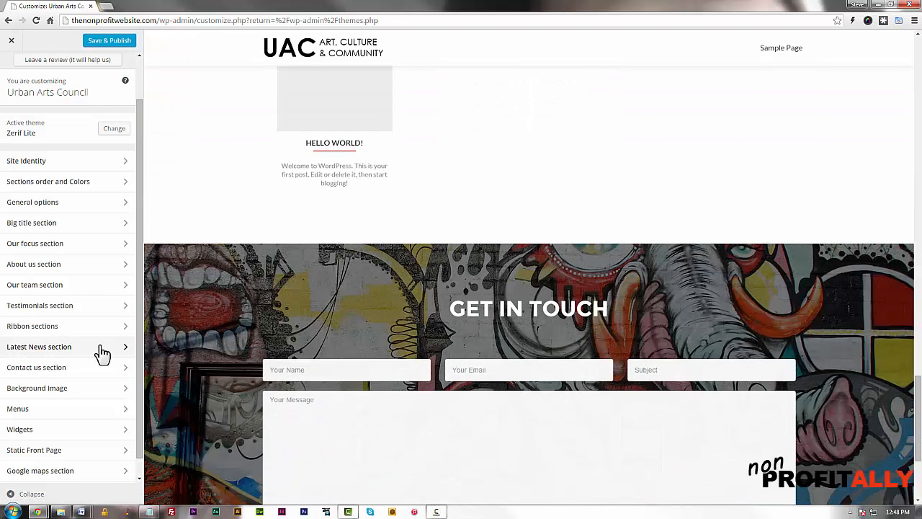
pyautogui.click(44, 369)
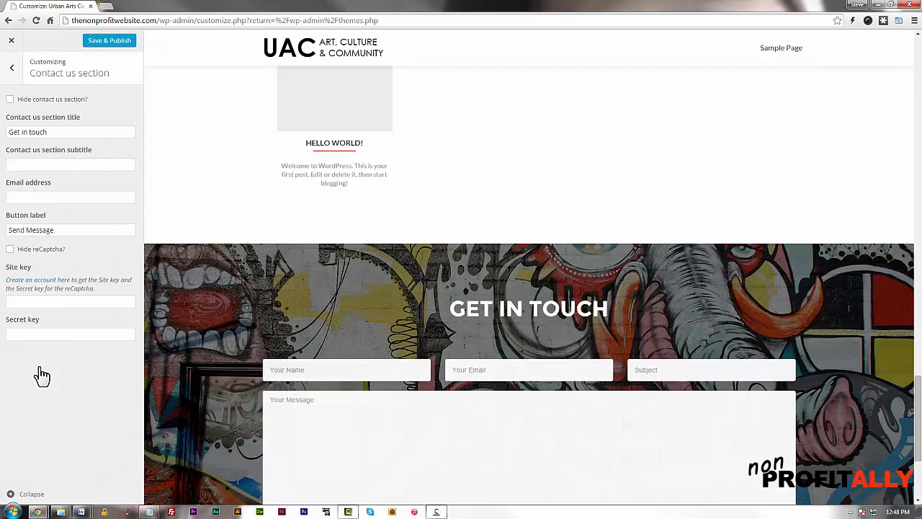
pyautogui.scroll(-2, 429, 337)
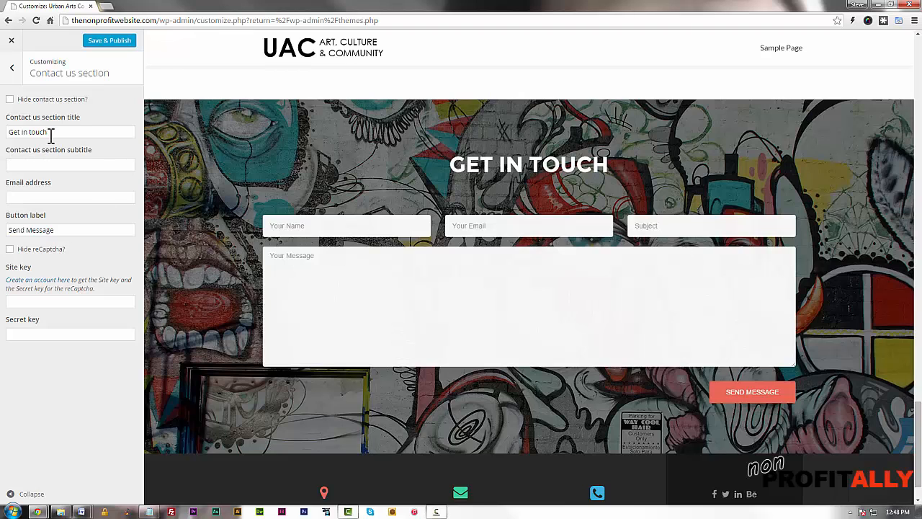
pyautogui.moveTo(55, 135); pyautogui.dragTo(3, 136)
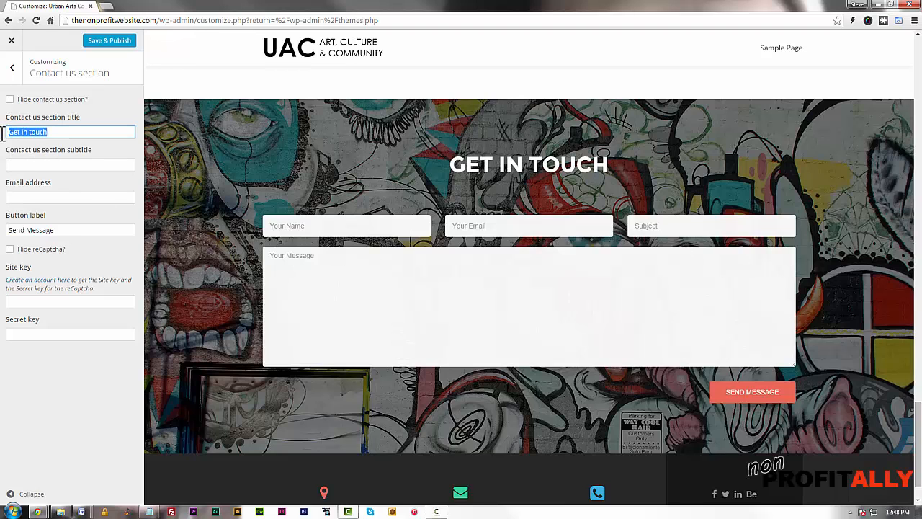
pyautogui.write('Contact')
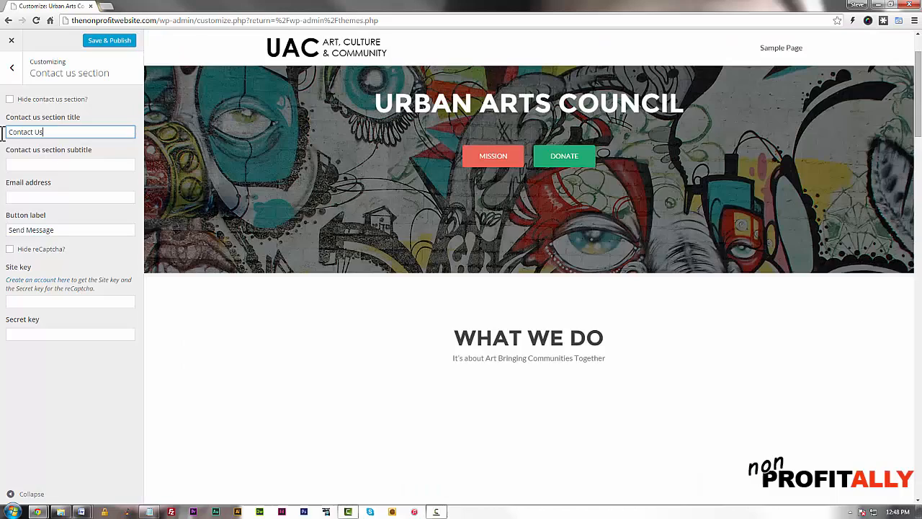
pyautogui.write(' Us')
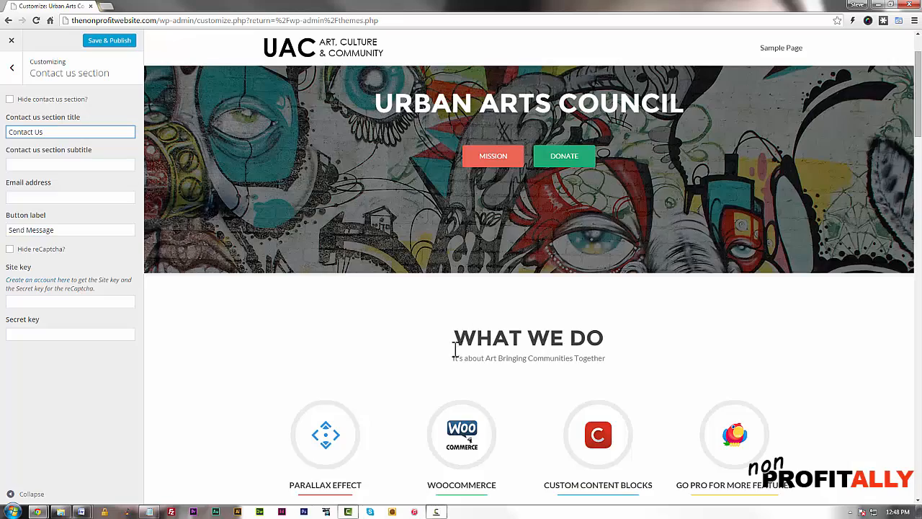
pyautogui.scroll(-8, 451, 348)
pyautogui.scroll(-15, 451, 348)
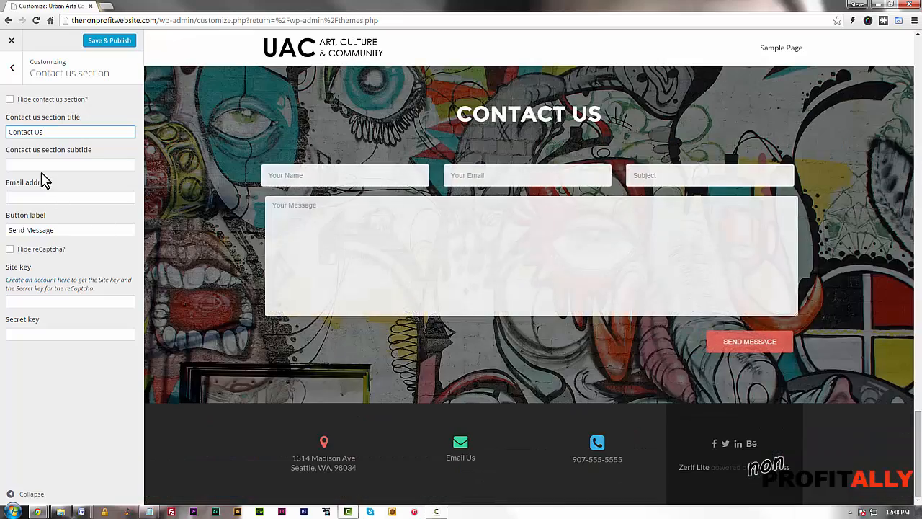
# - Set the Contact us section subtitle to "We'd Love to Hear From You"
pyautogui.click(44, 164)
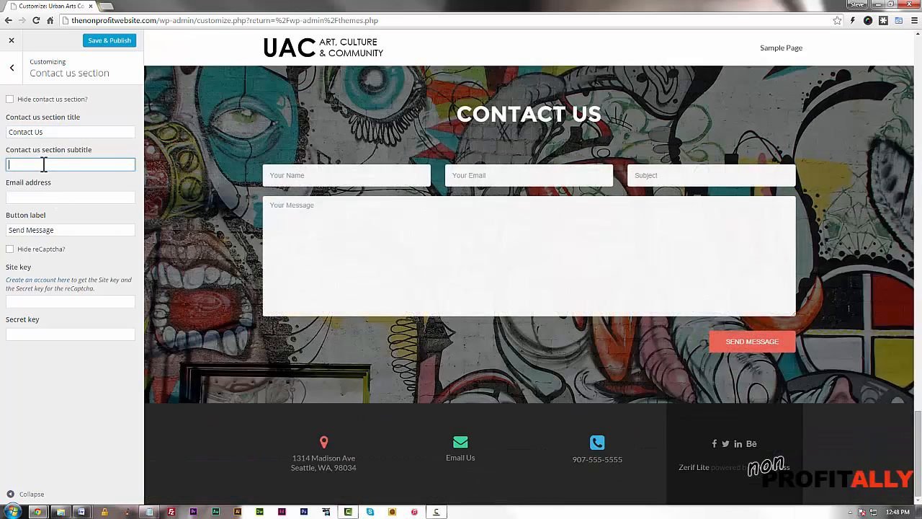
pyautogui.write('we')
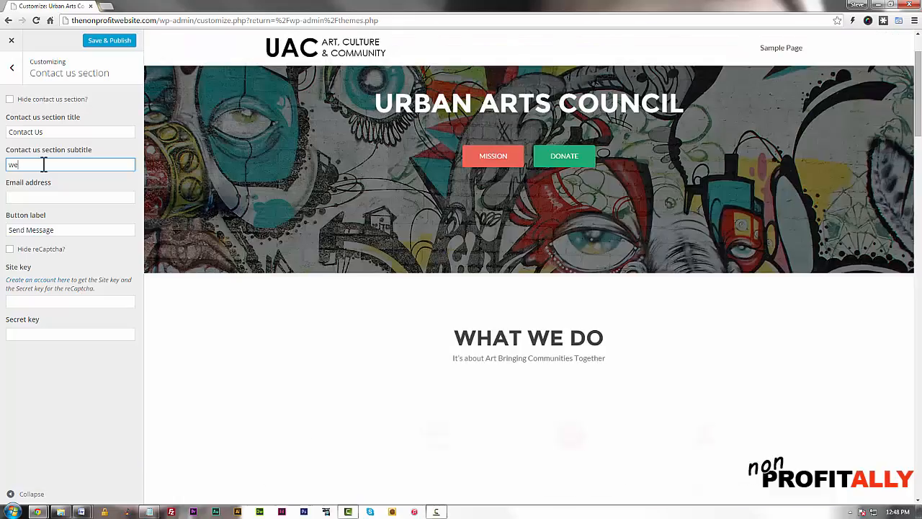
pyautogui.press('BackSpace')
pyautogui.press('BackSpace')
pyautogui.write('We')
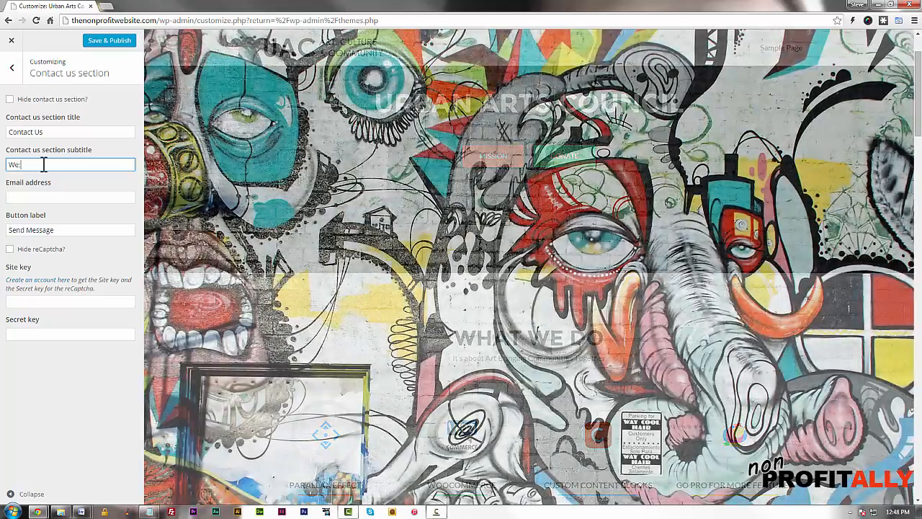
pyautogui.write("'d ")
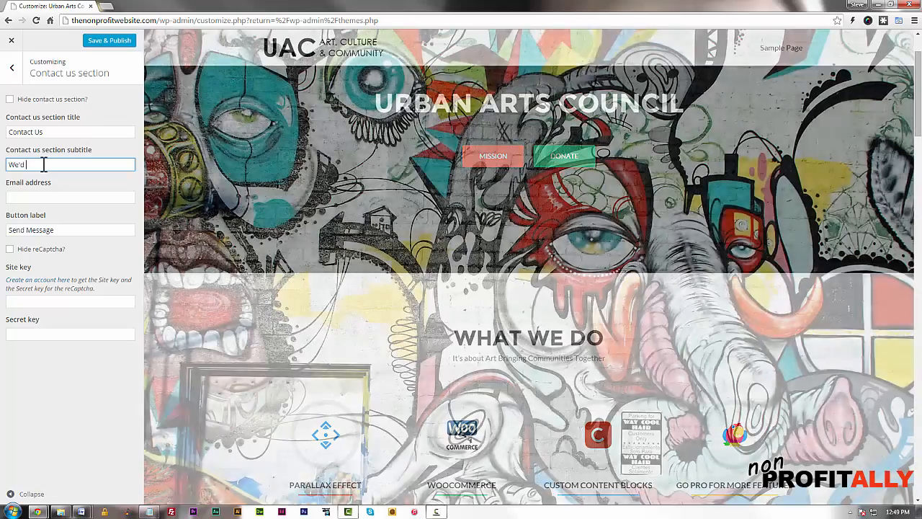
pyautogui.write('Love to H')
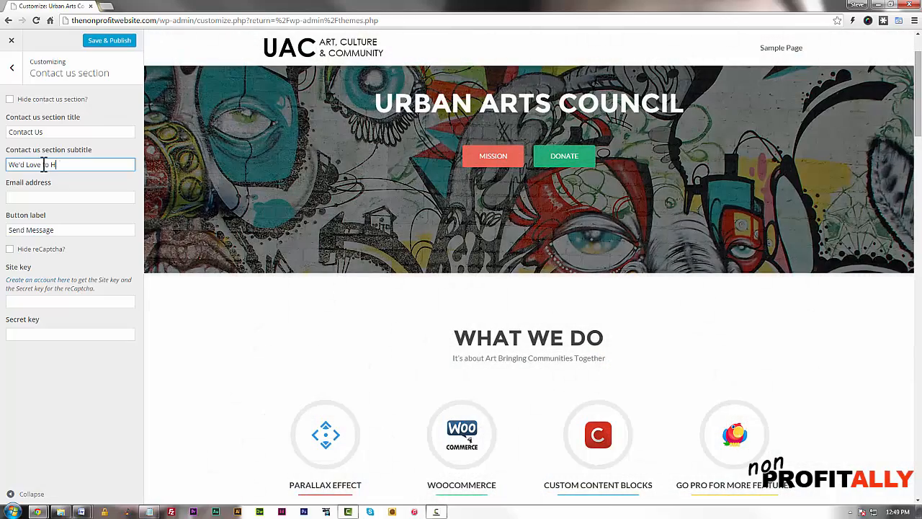
pyautogui.write('ear From You')
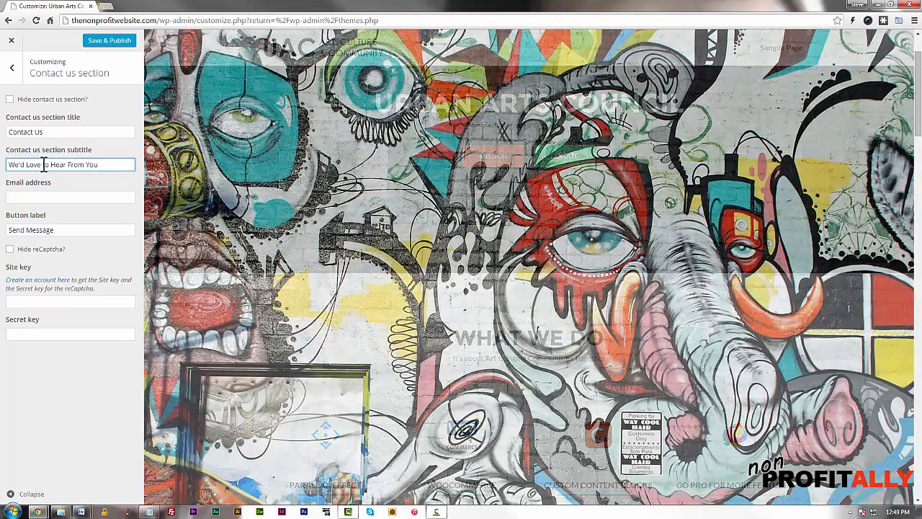
# - Check the Contact Us section's heading, subtitle and form in the site preview
pyautogui.click(28, 198)
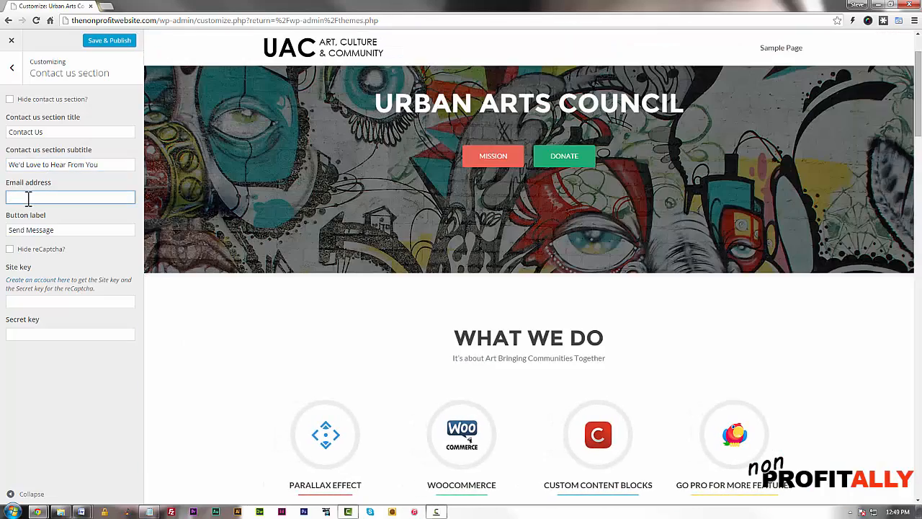
pyautogui.scroll(-4, 267, 325)
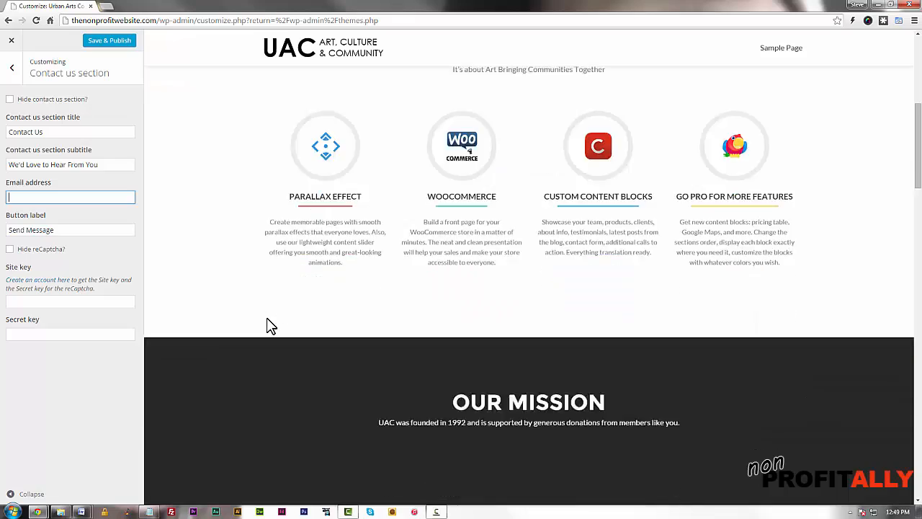
pyautogui.scroll(-15, 268, 325)
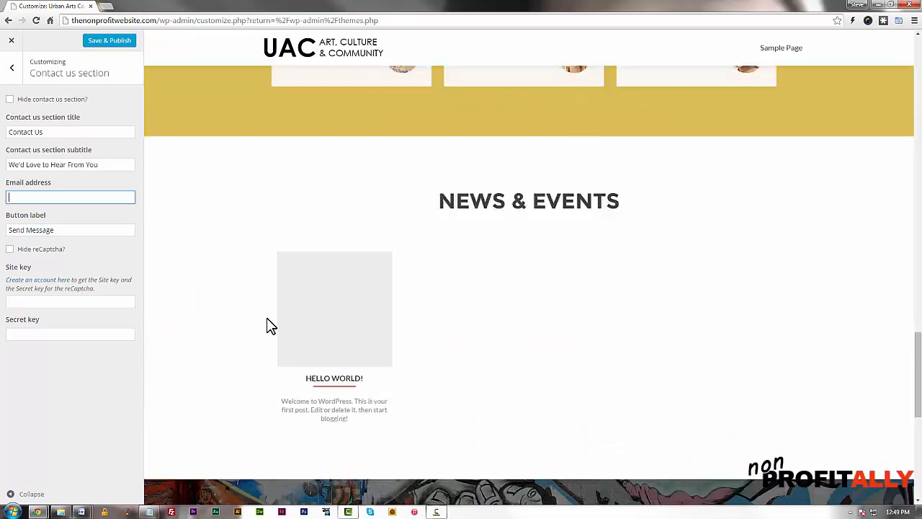
pyautogui.scroll(-6, 267, 326)
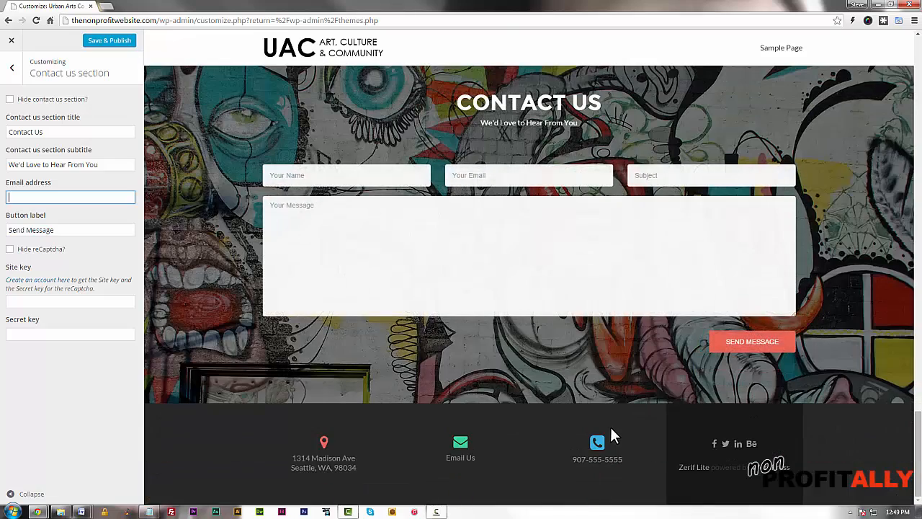
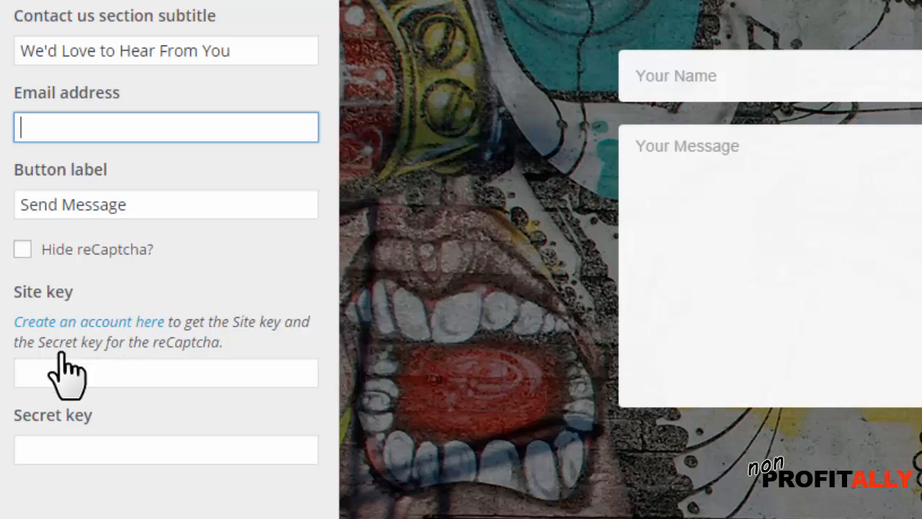
# - Enter "#" as the Contact us section's email address and check the contact form in the site preview
pyautogui.click(38, 370)
pyautogui.click(55, 446)
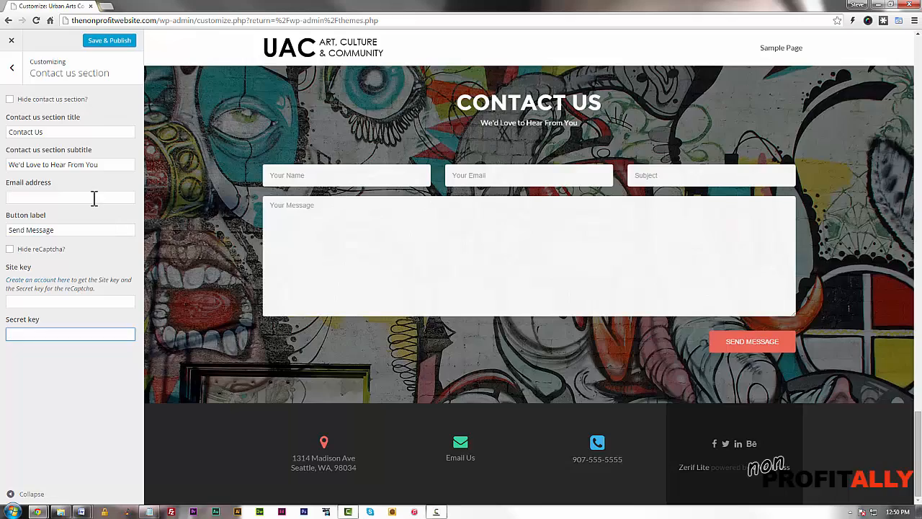
pyautogui.click(94, 198)
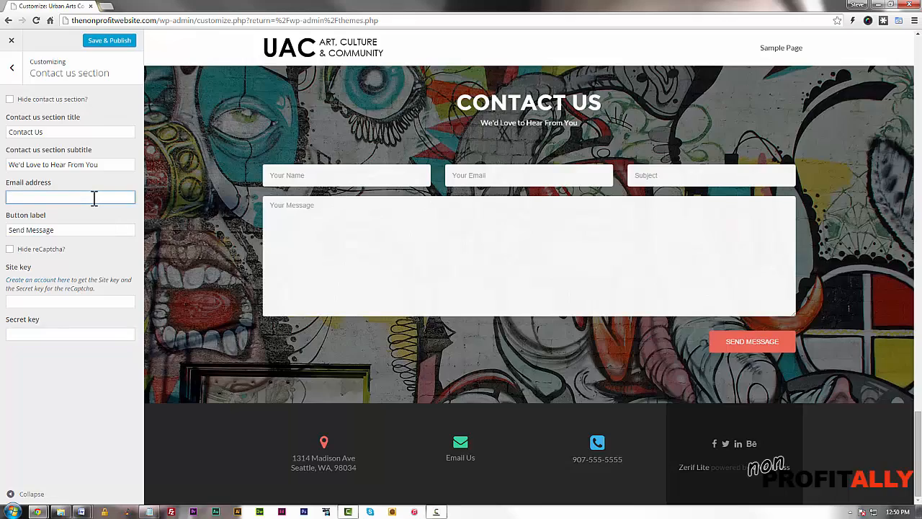
pyautogui.write('i')
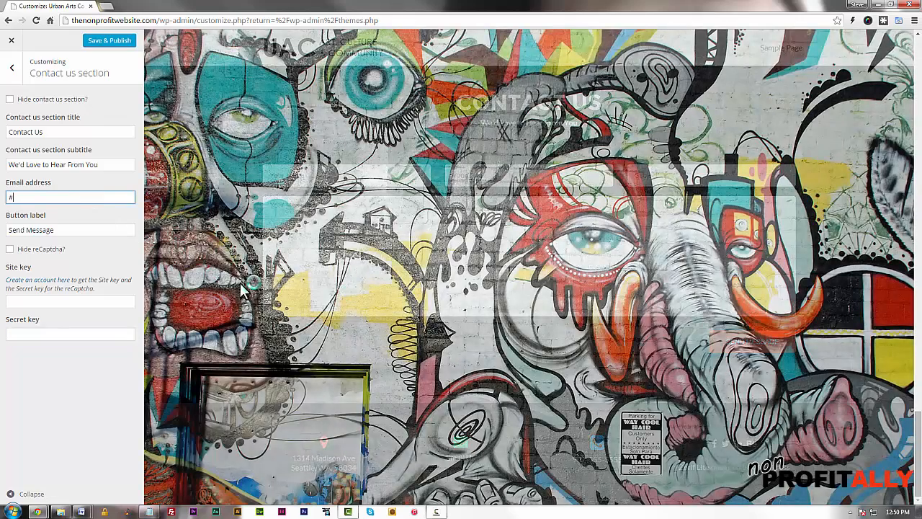
pyautogui.scroll(-7, 369, 363)
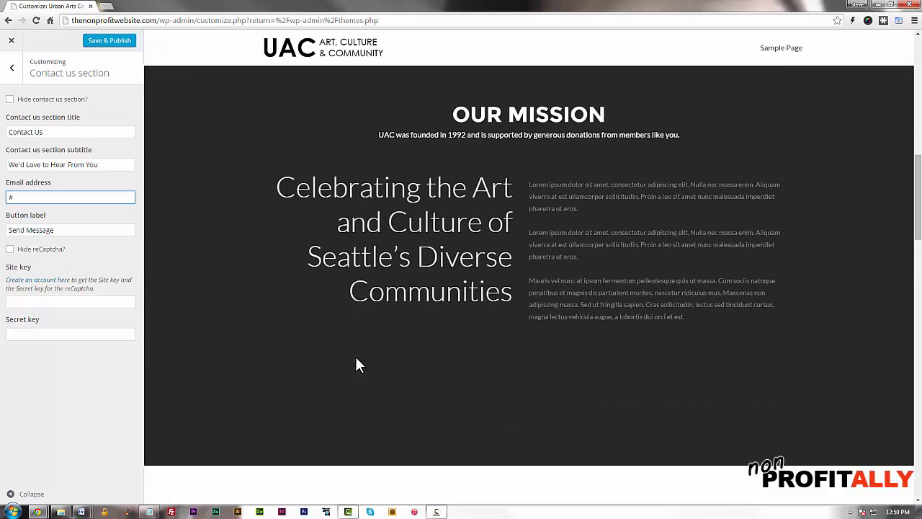
pyautogui.scroll(-10, 363, 375)
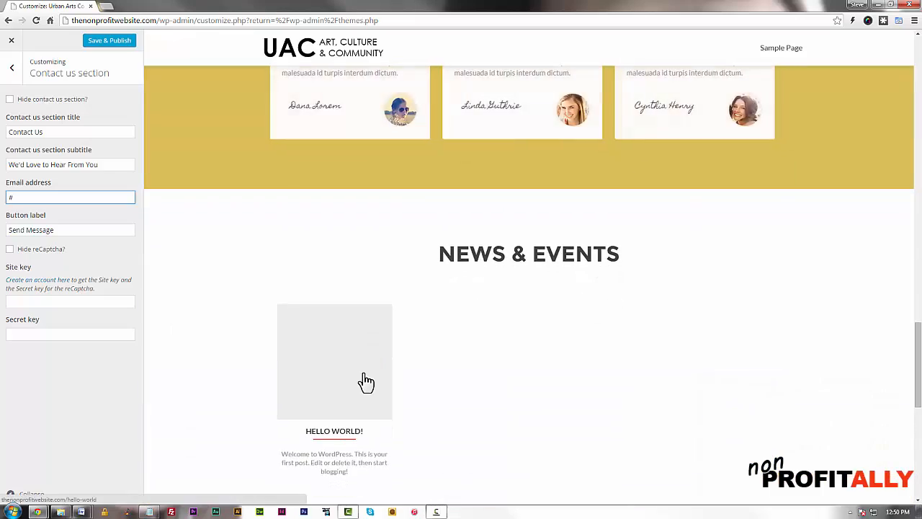
pyautogui.scroll(-3, 364, 374)
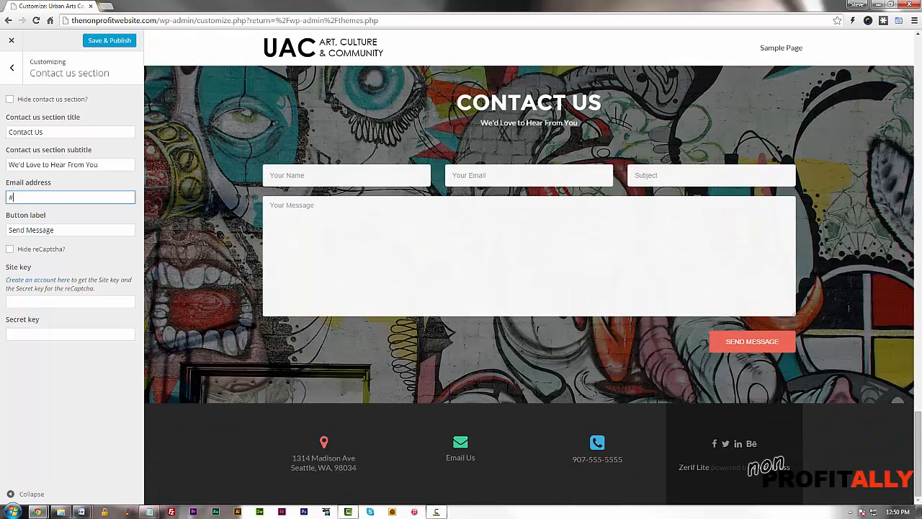
# - Review the customized page sections in the site preview, from the contact form back up to What We Do
pyautogui.scroll(1, 363, 375)
pyautogui.scroll(7, 365, 378)
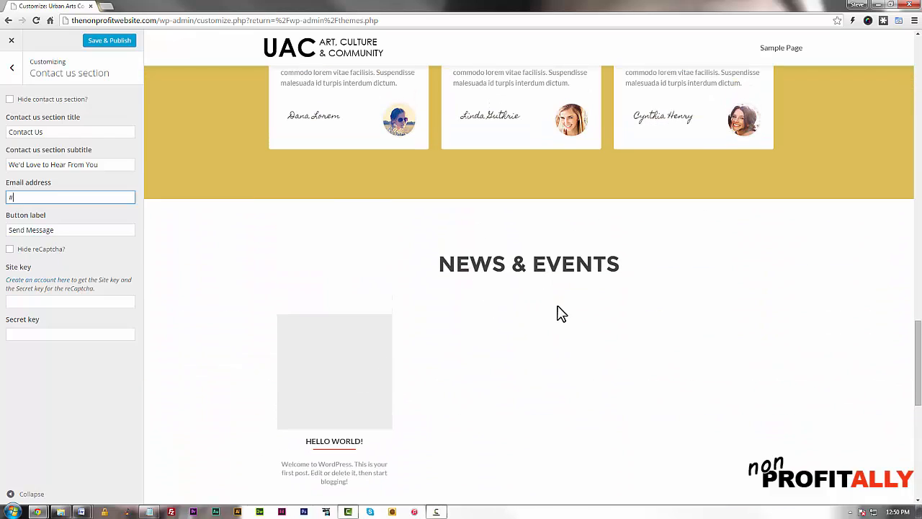
pyautogui.scroll(3, 558, 314)
pyautogui.scroll(2, 479, 303)
pyautogui.scroll(5, 634, 288)
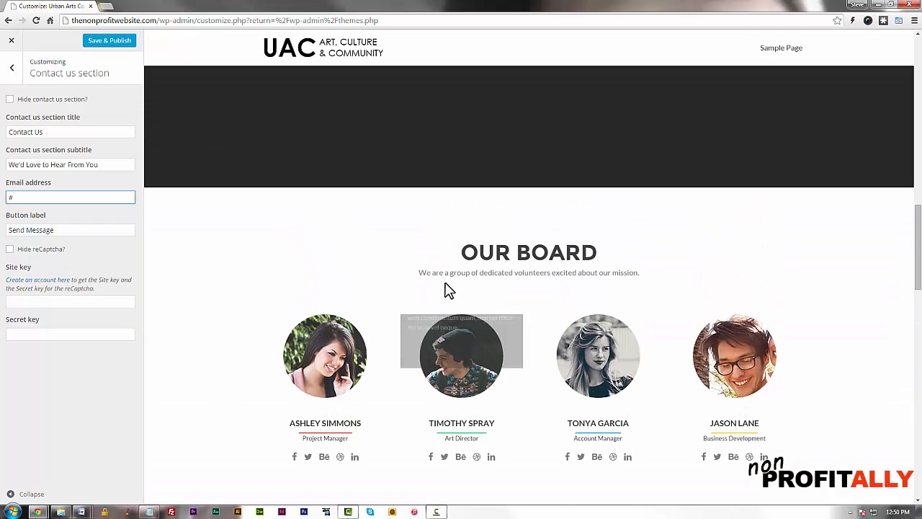
pyautogui.scroll(2, 446, 289)
pyautogui.scroll(2, 446, 287)
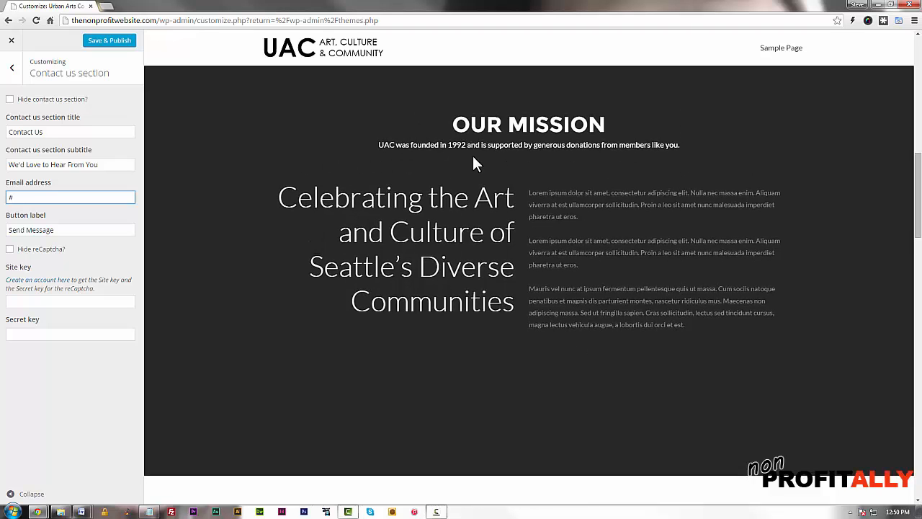
pyautogui.scroll(1, 635, 387)
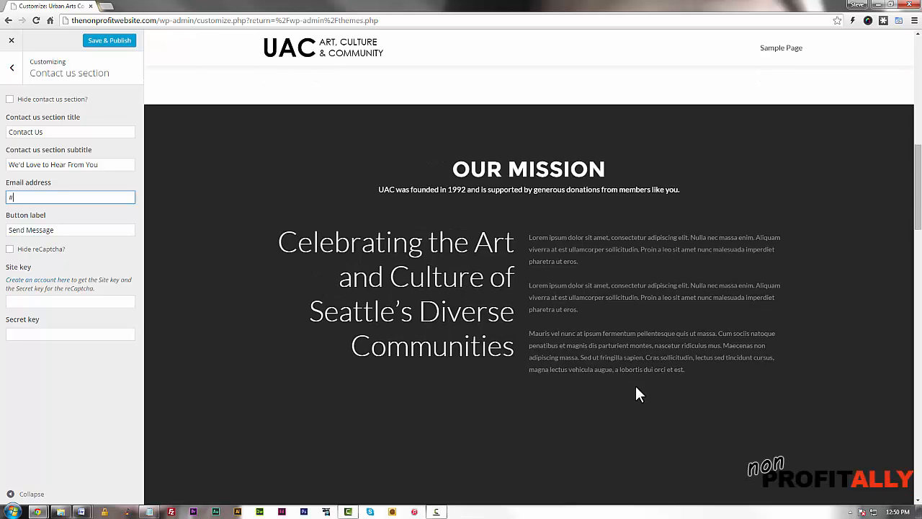
pyautogui.scroll(5, 636, 387)
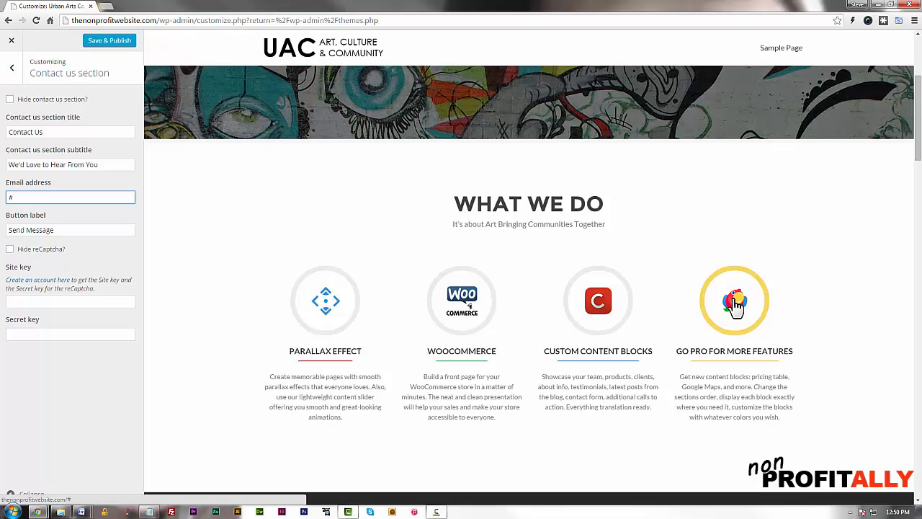
# - Set the BottomButton Ribbon text to "Your $50 donation will provide one month of art classed for one of our students"
pyautogui.click(10, 70)
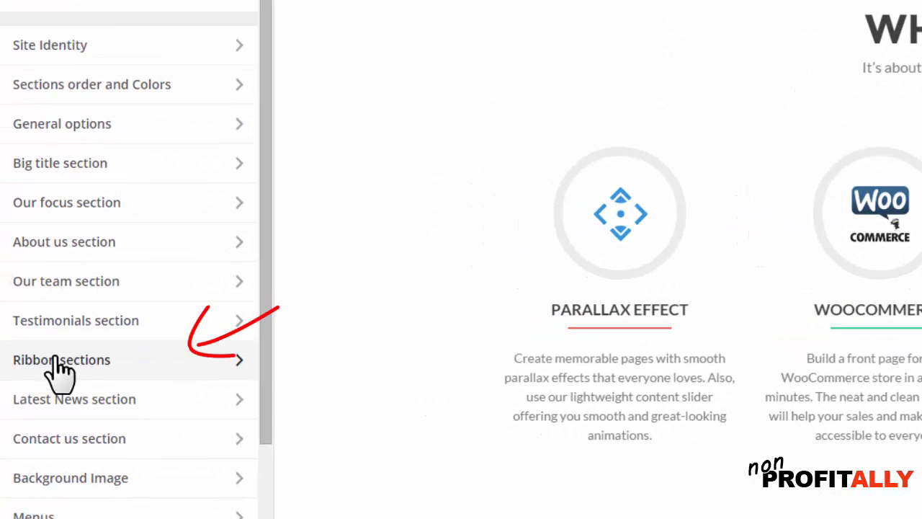
pyautogui.click(56, 359)
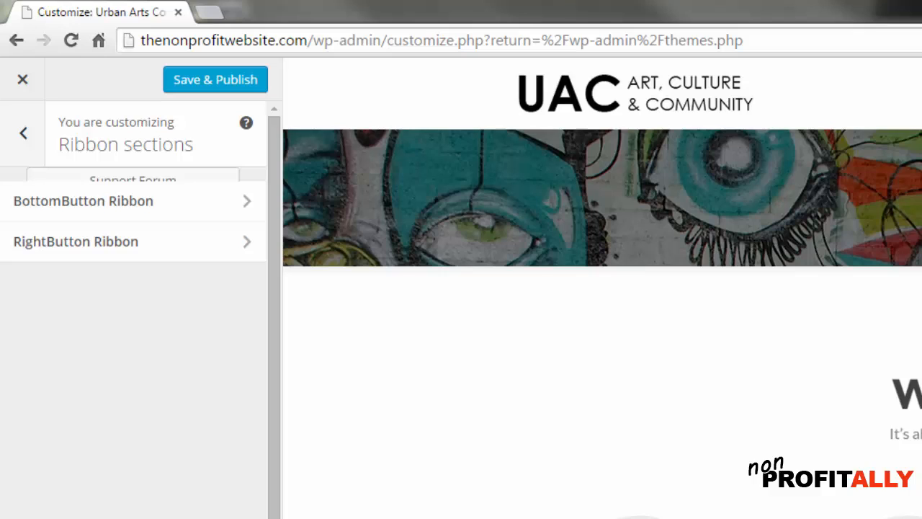
pyautogui.click(114, 203)
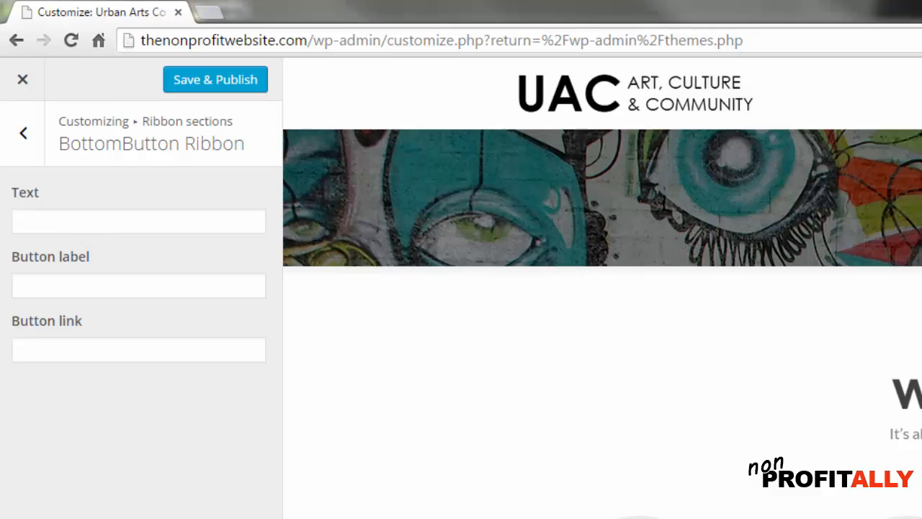
pyautogui.click(105, 229)
pyautogui.write('Your $50 donation will provide one month of art classes for one of our students')
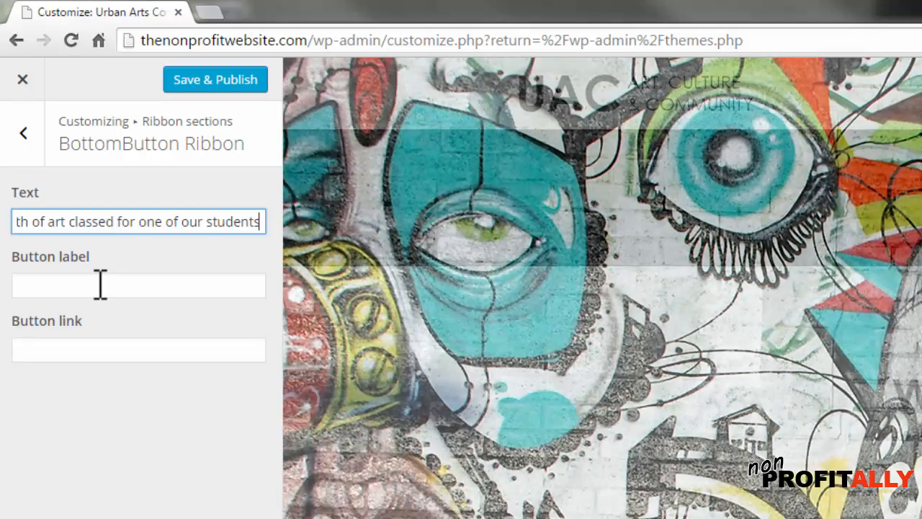
# - Set the BottomButton Ribbon's button label to "Donate Today" and its link to "donate", and check the ribbon in the site preview
pyautogui.click(101, 285)
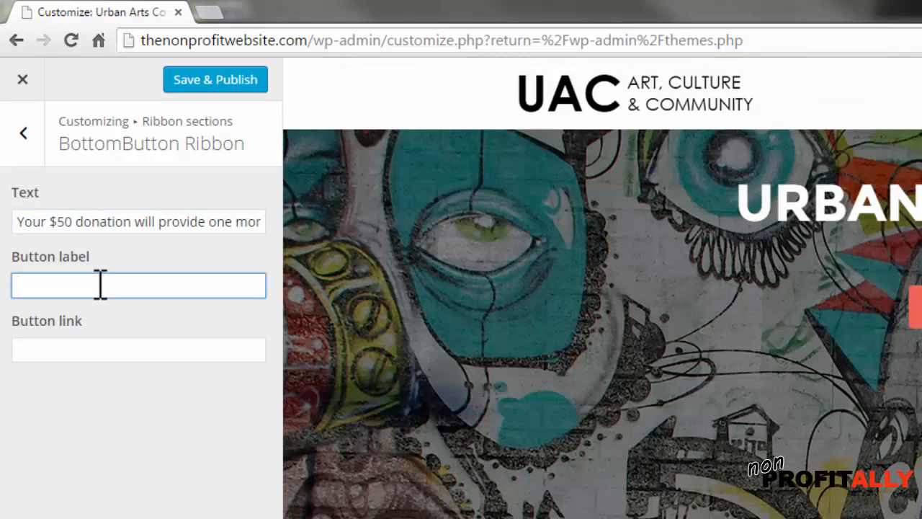
pyautogui.write('Da')
pyautogui.press('BackSpace')
pyautogui.write('onate Today')
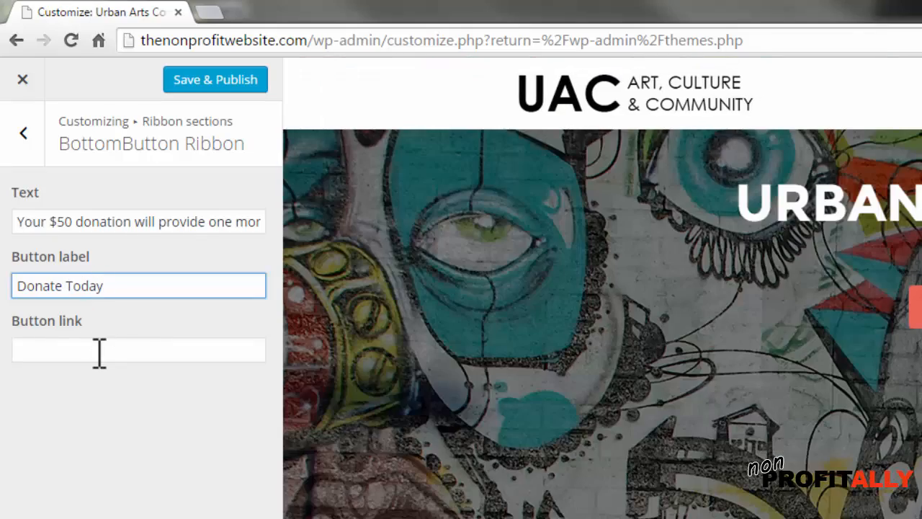
pyautogui.click(99, 352)
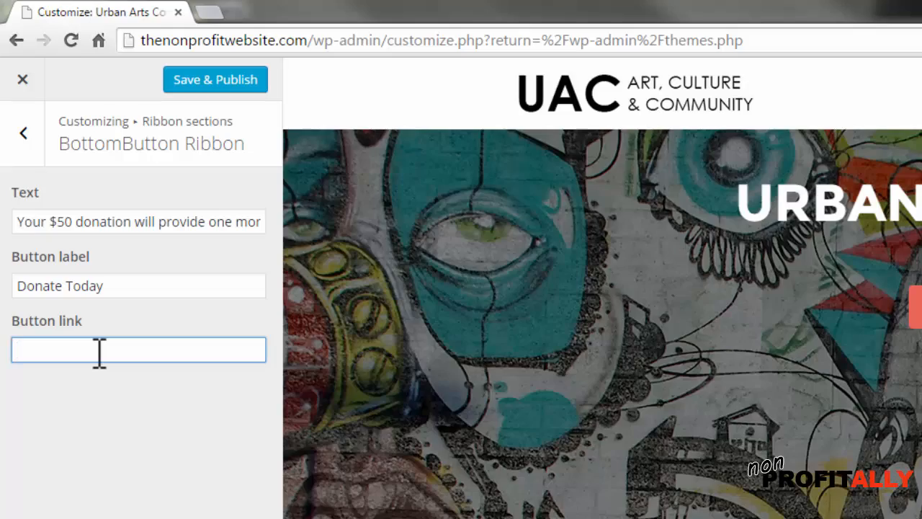
pyautogui.write('do')
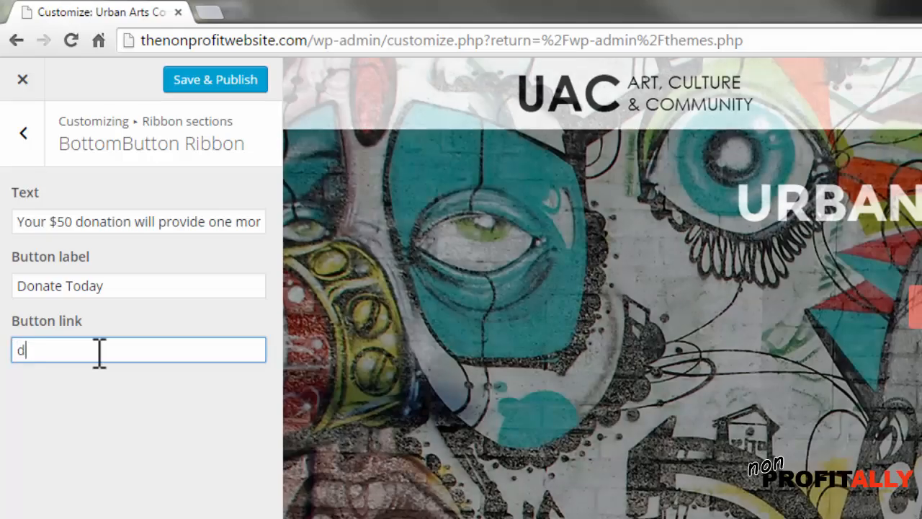
pyautogui.write('nate')
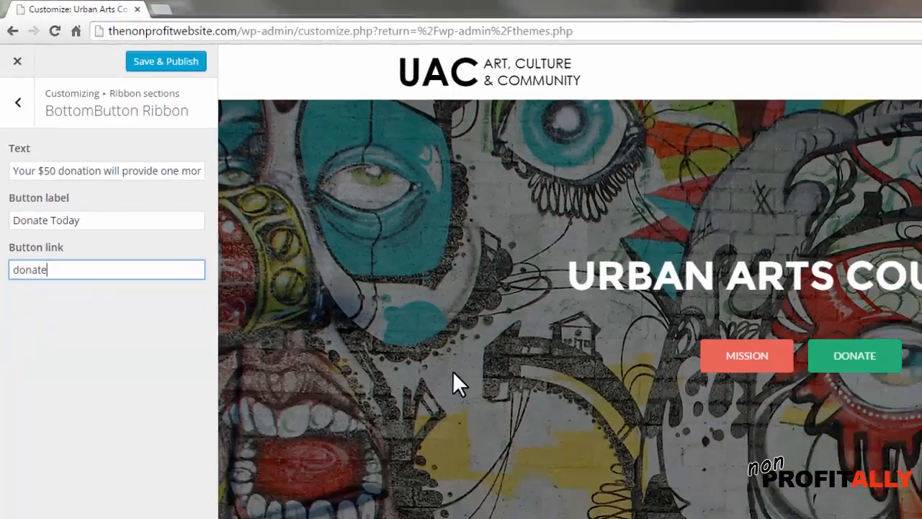
pyautogui.scroll(-10, 452, 370)
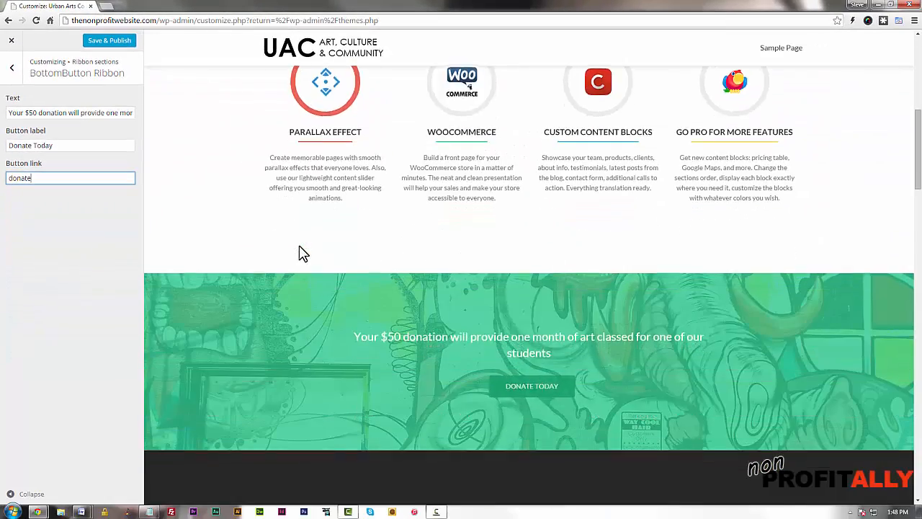
pyautogui.scroll(-1, 310, 258)
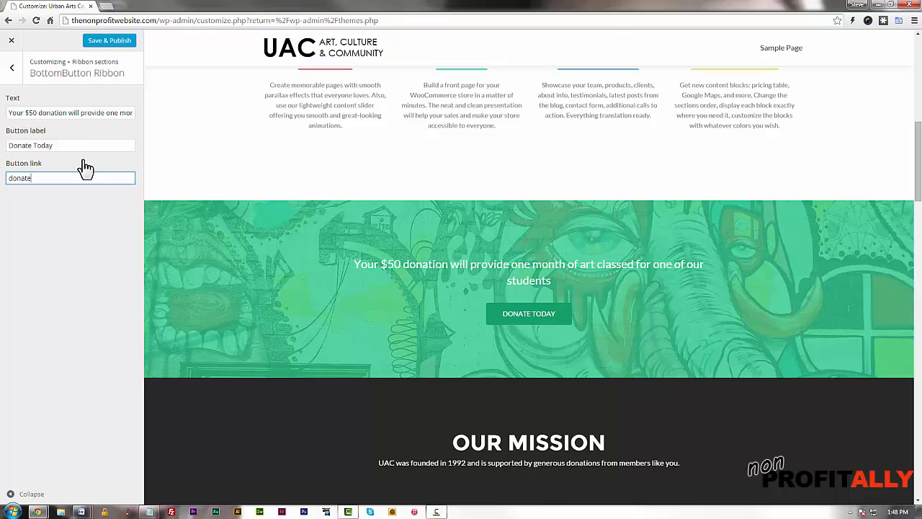
# - Reword the ribbon text to "Your $50 donation provides one month of art classed for one of our students" and check it in the preview
pyautogui.click(36, 113)
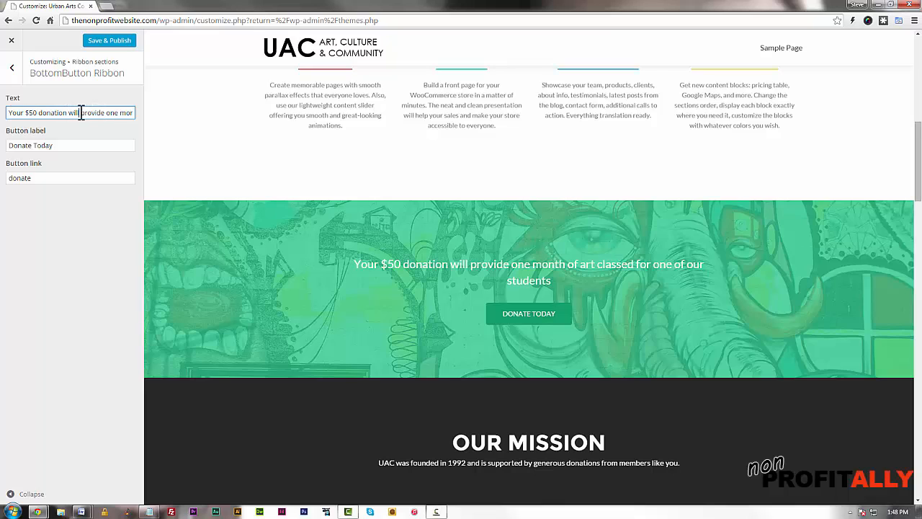
pyautogui.click(80, 113)
pyautogui.press('BackSpace')
pyautogui.press('BackSpace')
pyautogui.press('BackSpace')
pyautogui.press('BackSpace')
pyautogui.press('BackSpace')
pyautogui.write('s')
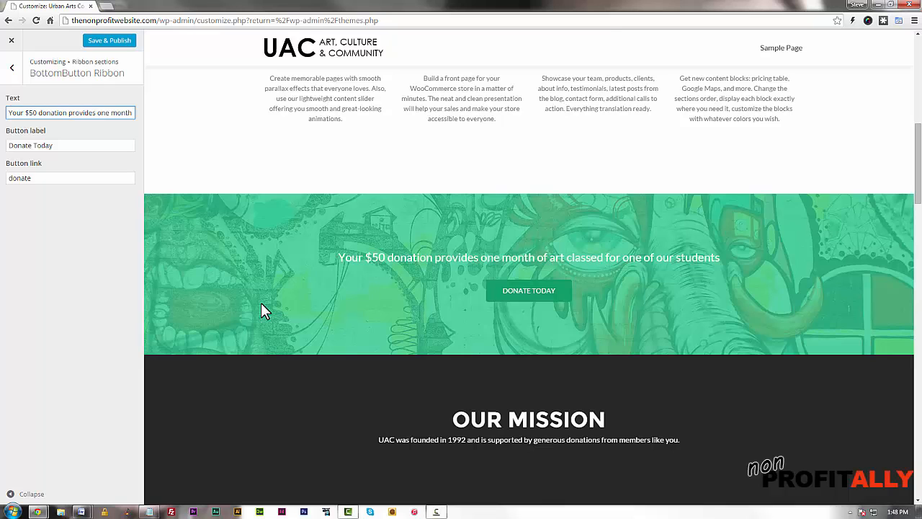
pyautogui.scroll(8, 261, 302)
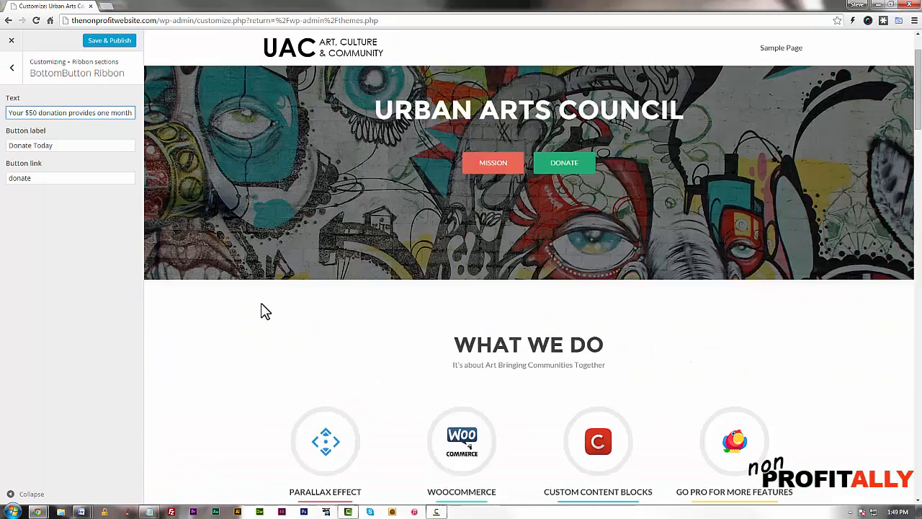
pyautogui.scroll(-8, 260, 303)
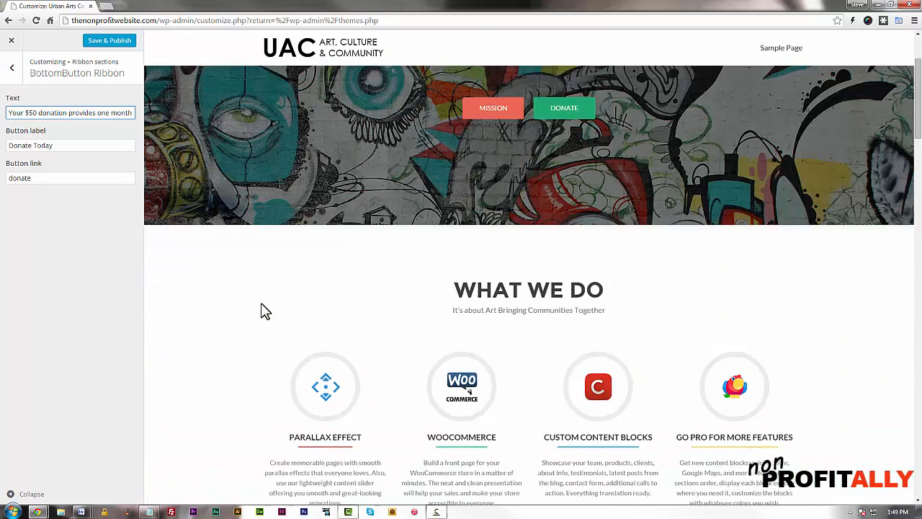
pyautogui.scroll(-2, 260, 303)
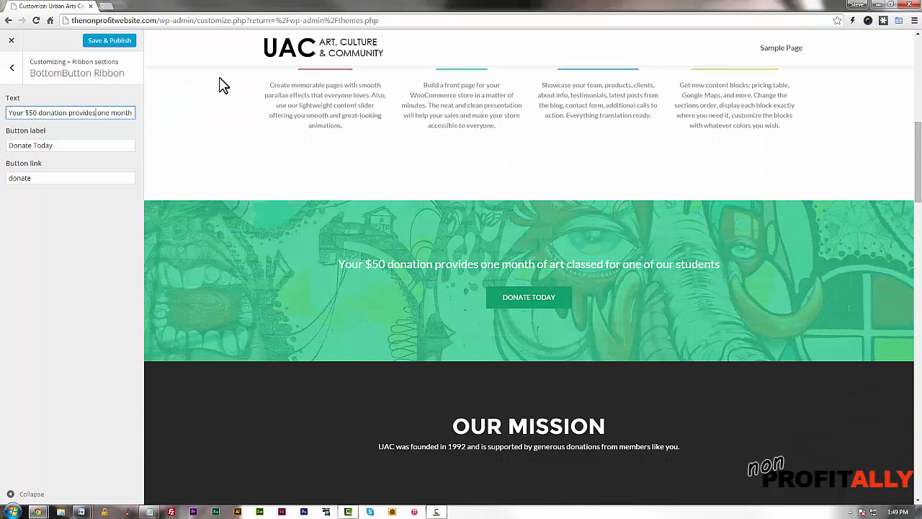
# - Set the RightButton Ribbon text to "Interested in volunteering, taking a course or becoming a member?"
pyautogui.click(11, 71)
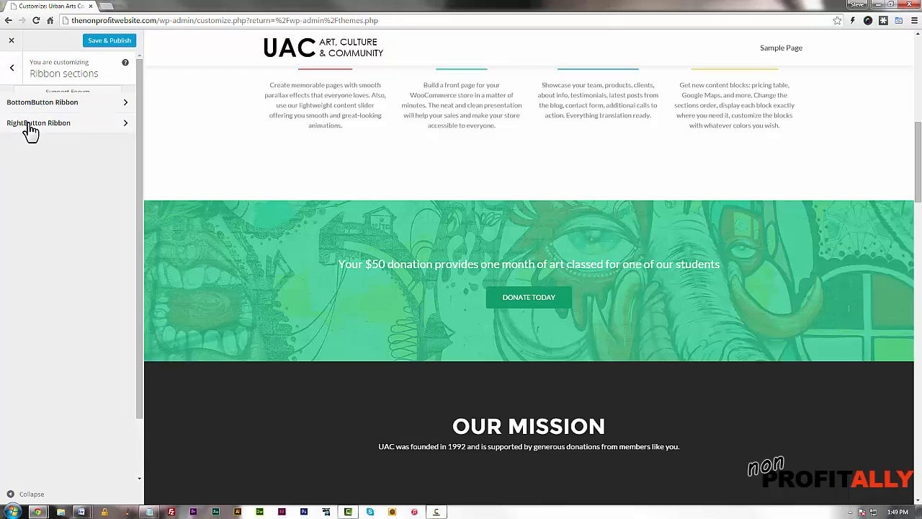
pyautogui.click(30, 126)
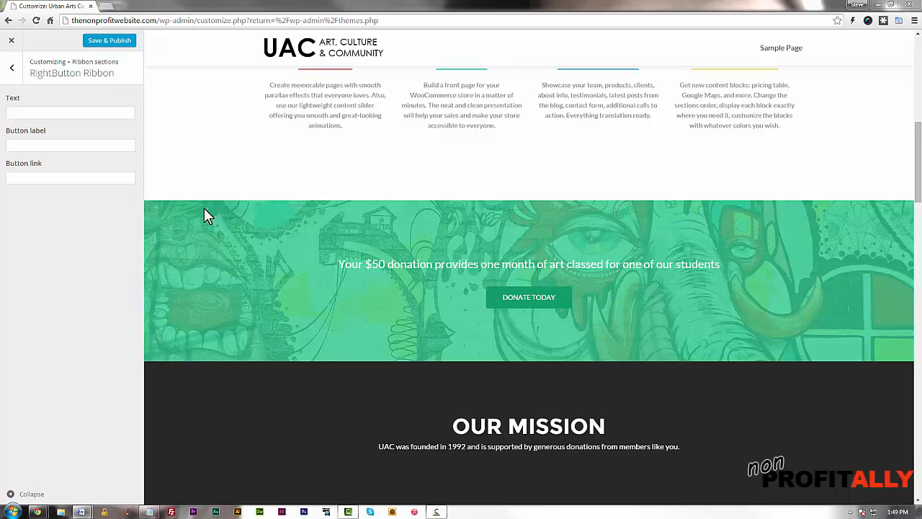
pyautogui.click(34, 113)
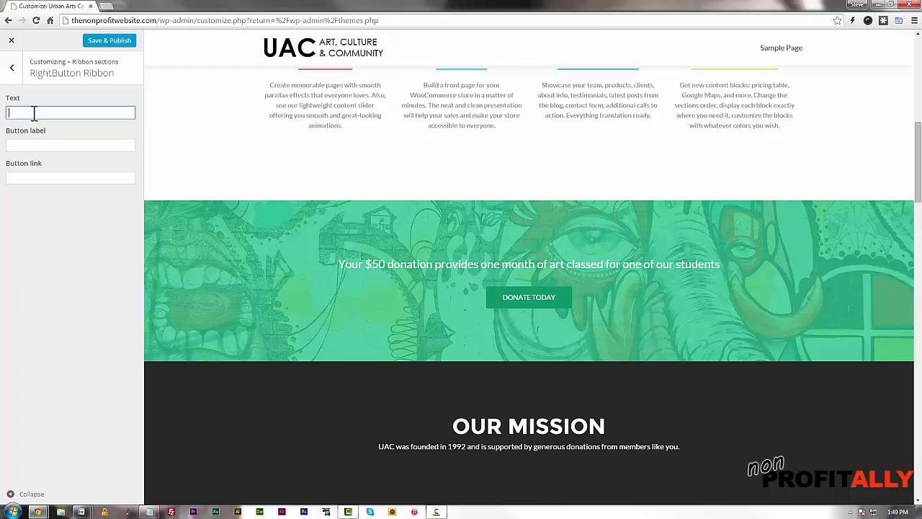
pyautogui.hotkey('ctrl', 'v')
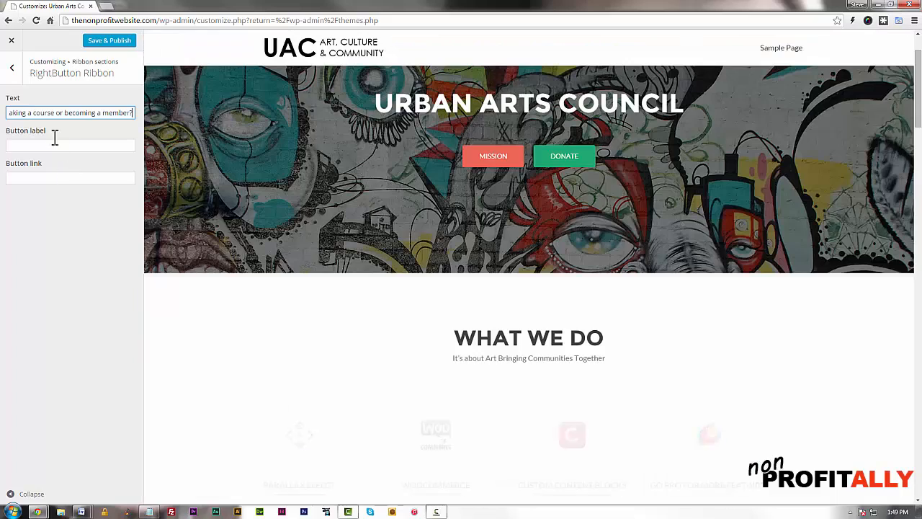
# - Set the RightButton Ribbon's button label to "Contact Us" and its link to "#contact"
pyautogui.click(52, 144)
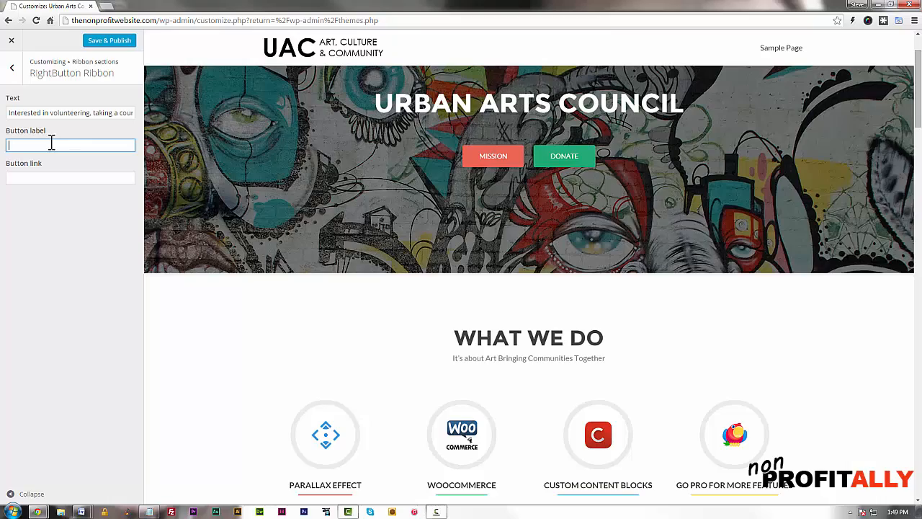
pyautogui.write('Co')
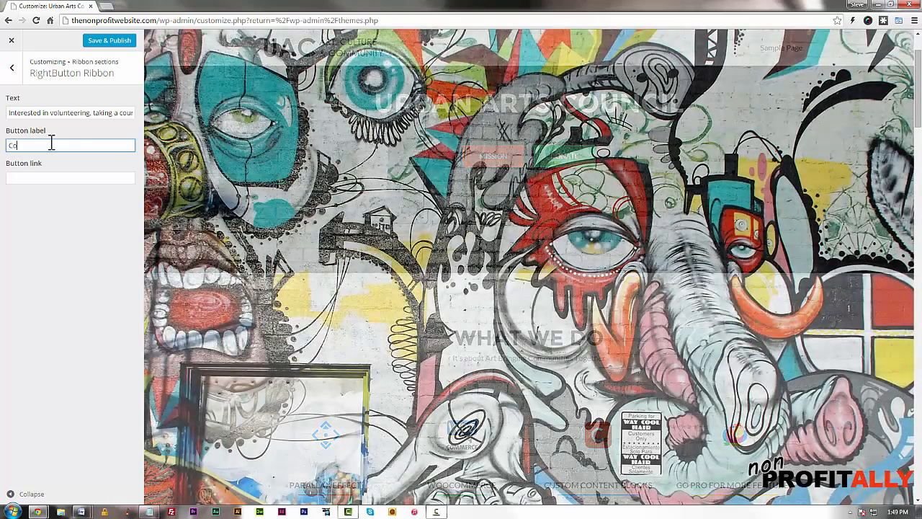
pyautogui.write('ntact Us')
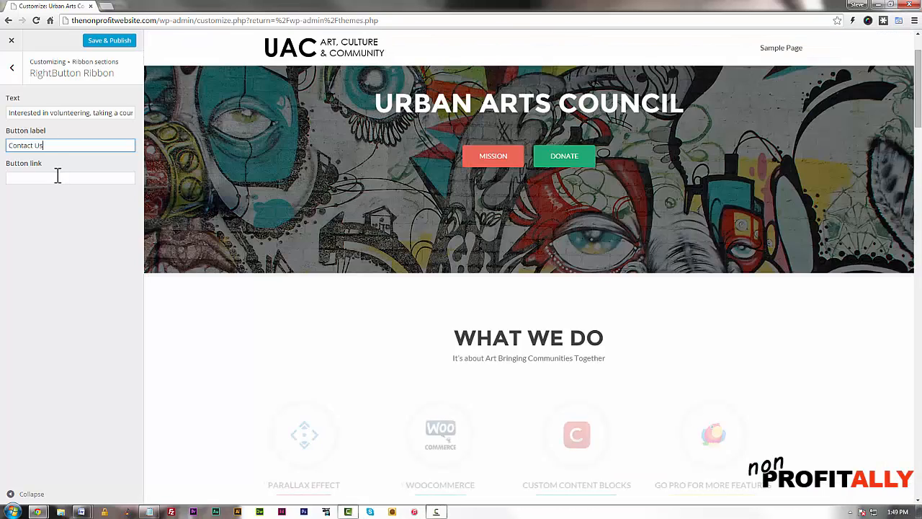
pyautogui.click(57, 177)
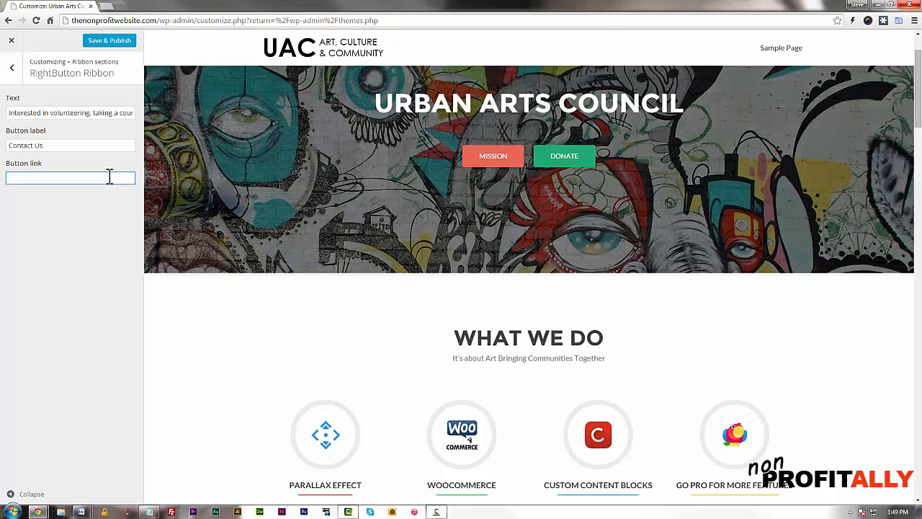
pyautogui.write('#conta')
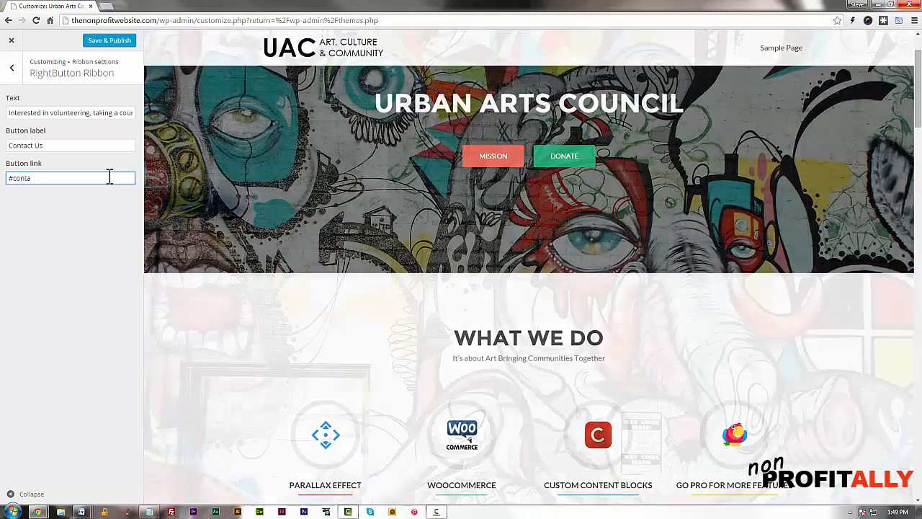
pyautogui.write('ct')
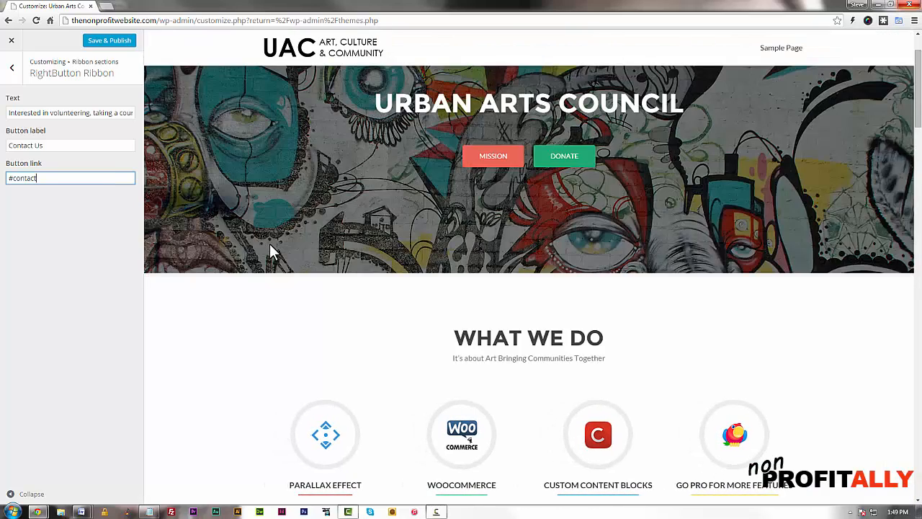
# - Check the volunteering ribbon below the testimonials in the site preview and test its Contact Us button
pyautogui.scroll(-1, 342, 374)
pyautogui.scroll(-5, 342, 374)
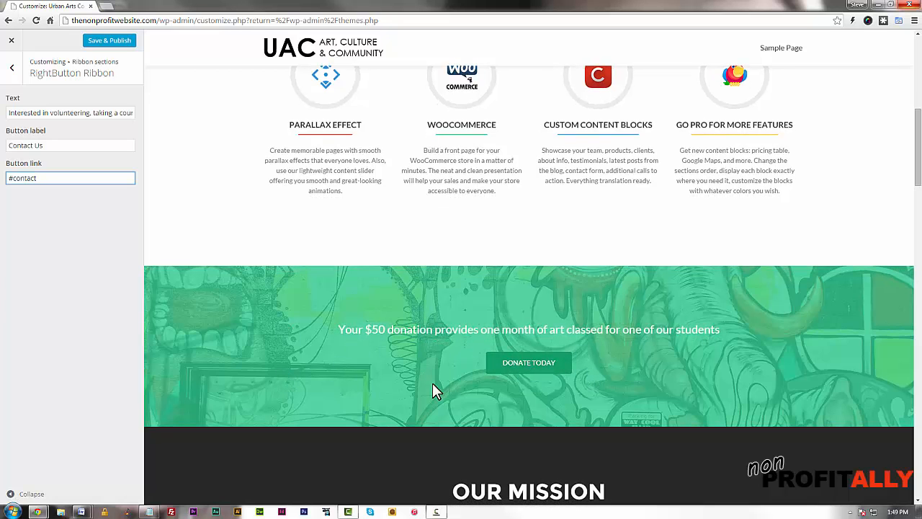
pyautogui.scroll(-7, 432, 389)
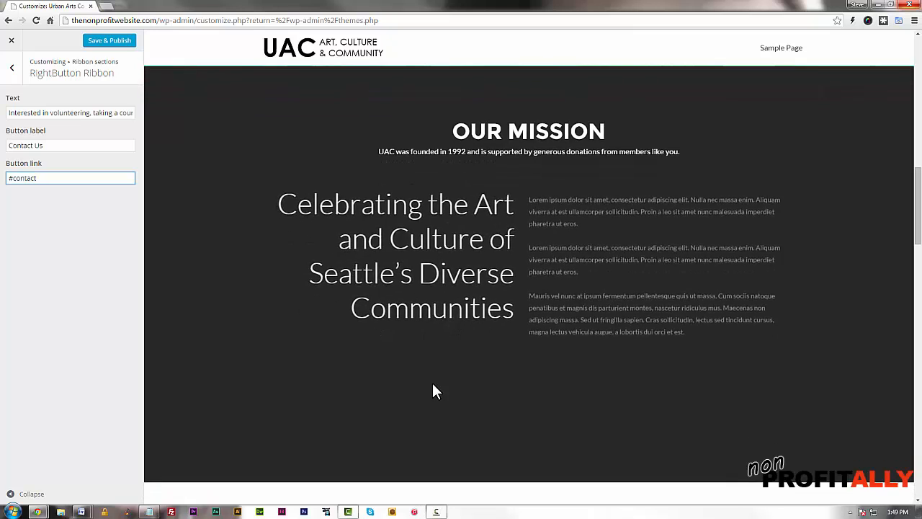
pyautogui.scroll(-9, 433, 385)
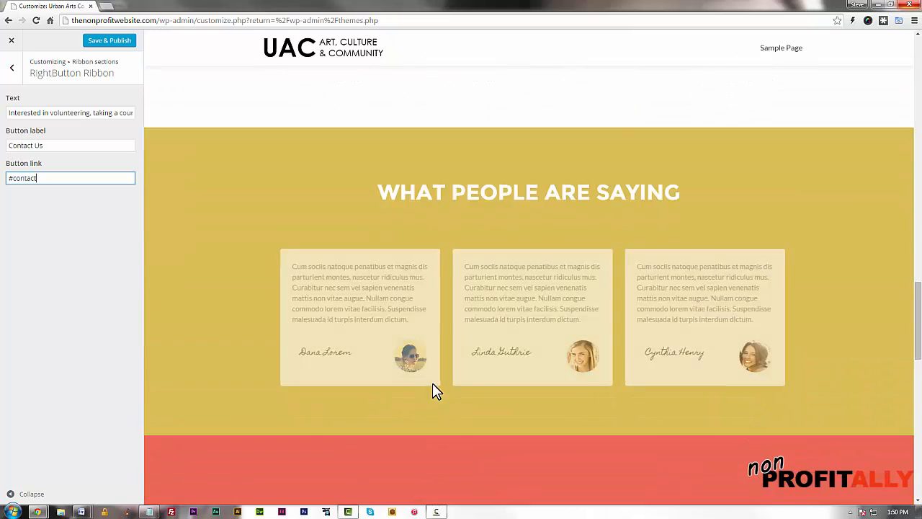
pyautogui.scroll(-1, 432, 389)
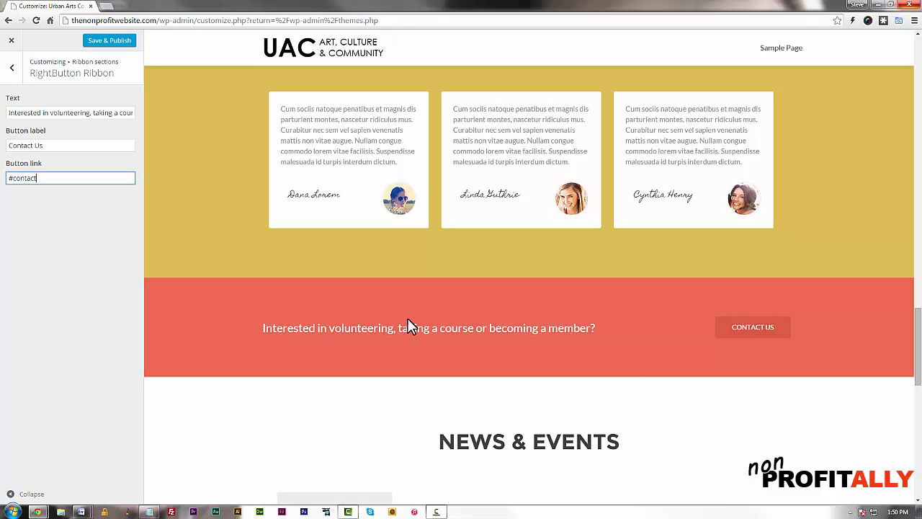
pyautogui.click(751, 335)
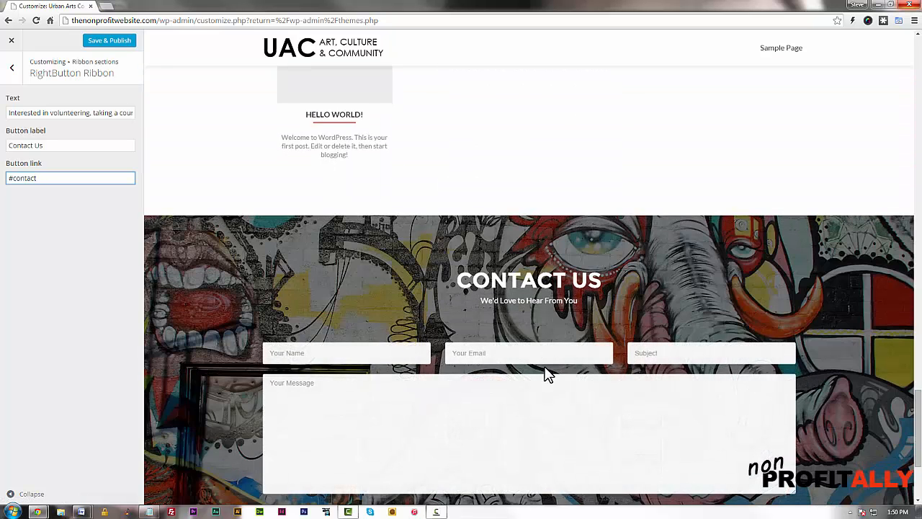
# - Leave the ribbon settings, save and publish all theme customizations, and close the Customizer
pyautogui.click(13, 68)
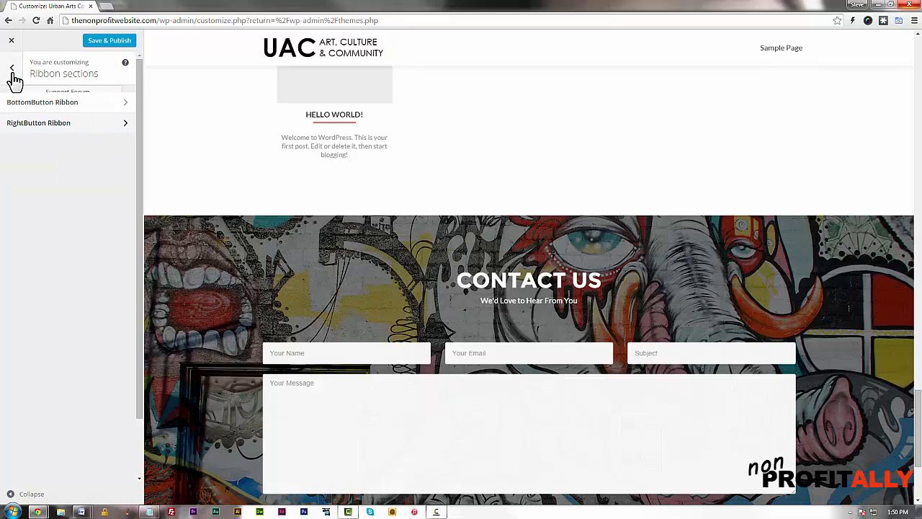
pyautogui.click(12, 71)
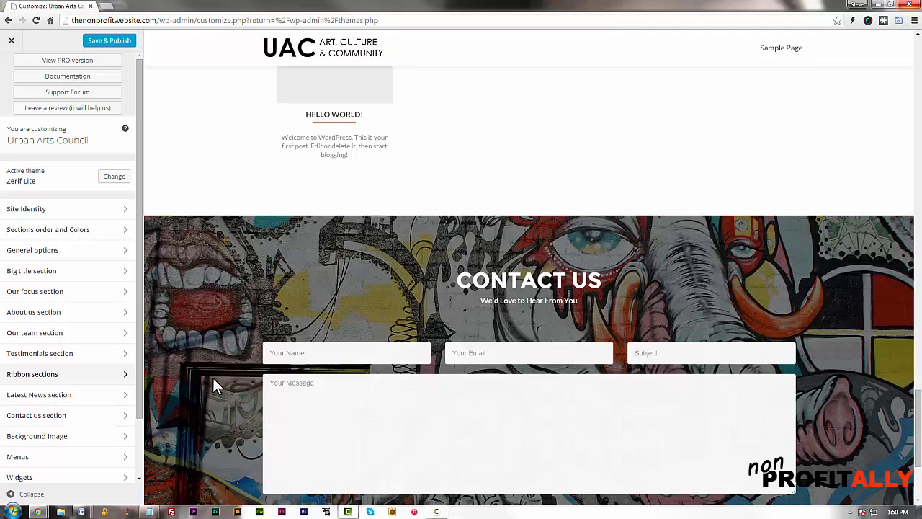
pyautogui.scroll(10, 212, 377)
pyautogui.scroll(10, 212, 377)
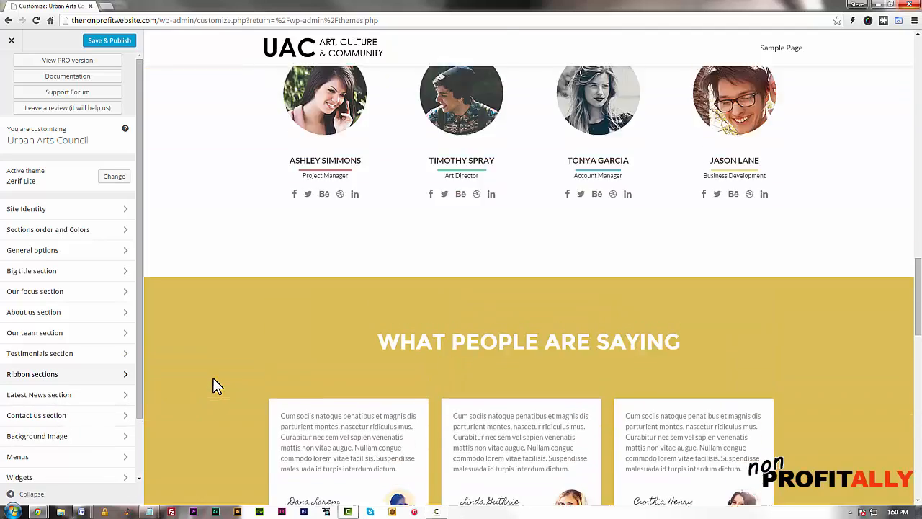
pyautogui.scroll(5, 213, 378)
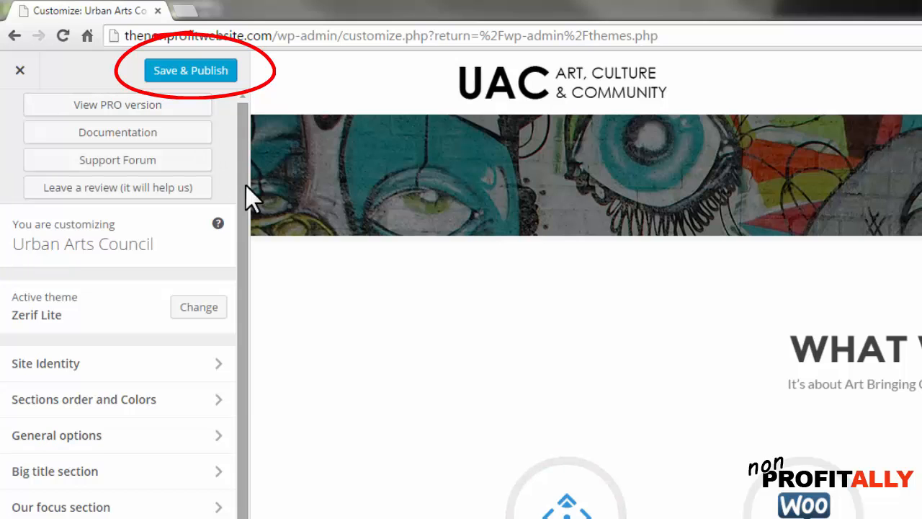
pyautogui.click(180, 75)
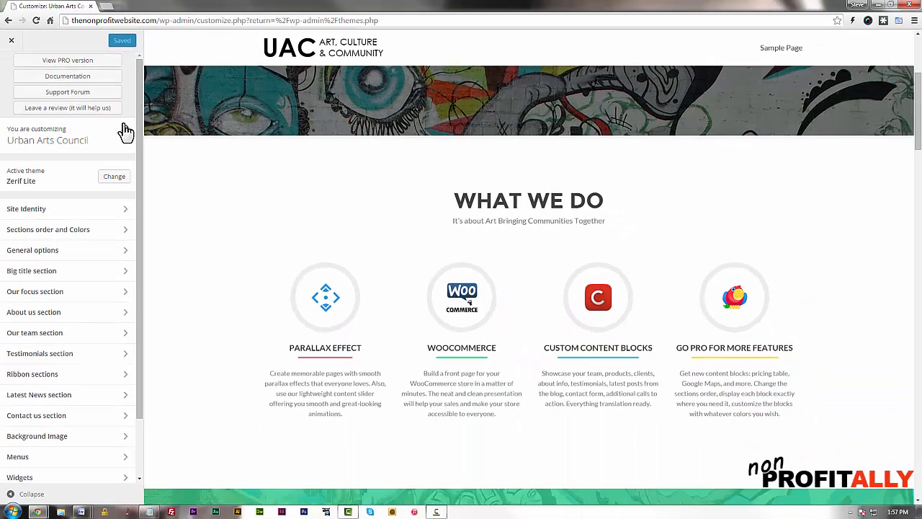
pyautogui.click(11, 41)
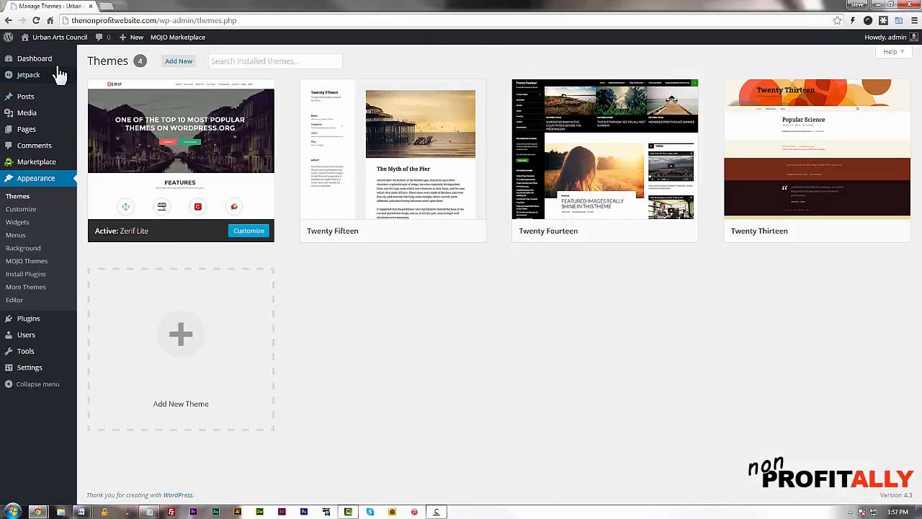
# - Open the published Urban Arts Council site in a new browser tab and switch to it
pyautogui.moveTo(44, 49)
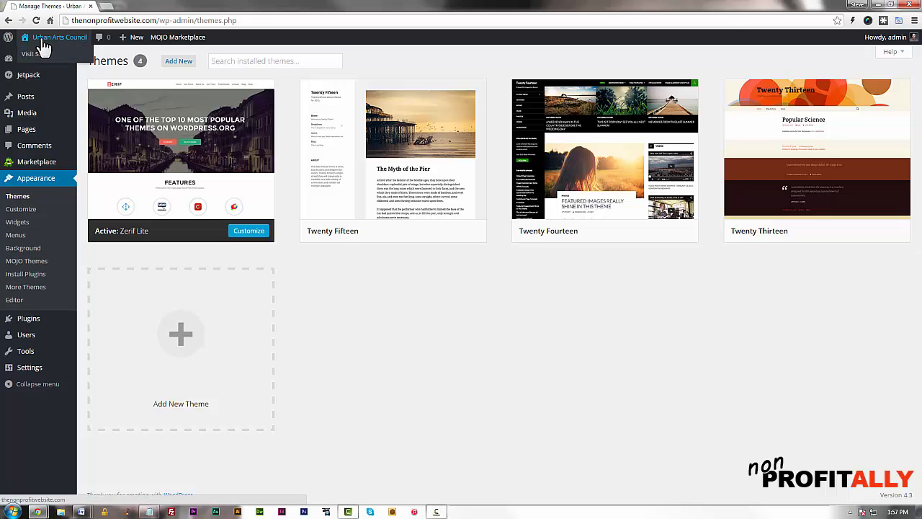
pyautogui.rightClick(41, 56)
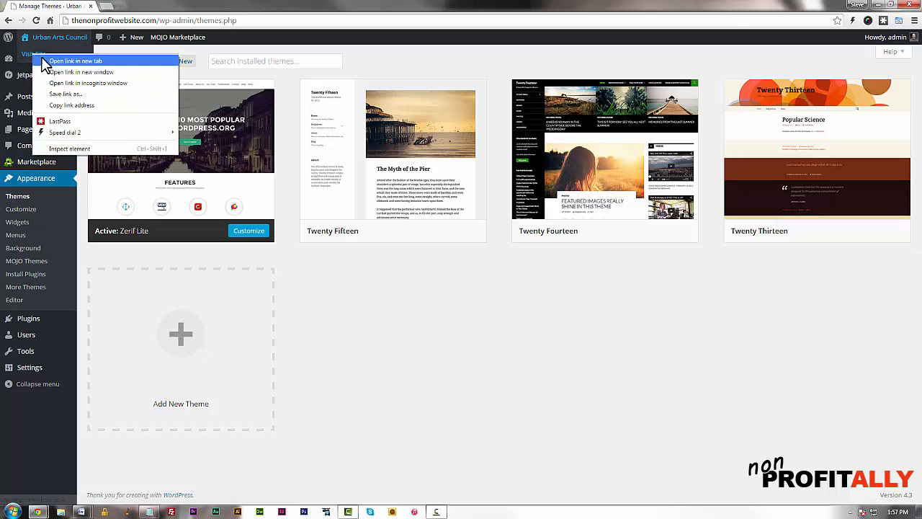
pyautogui.click(44, 62)
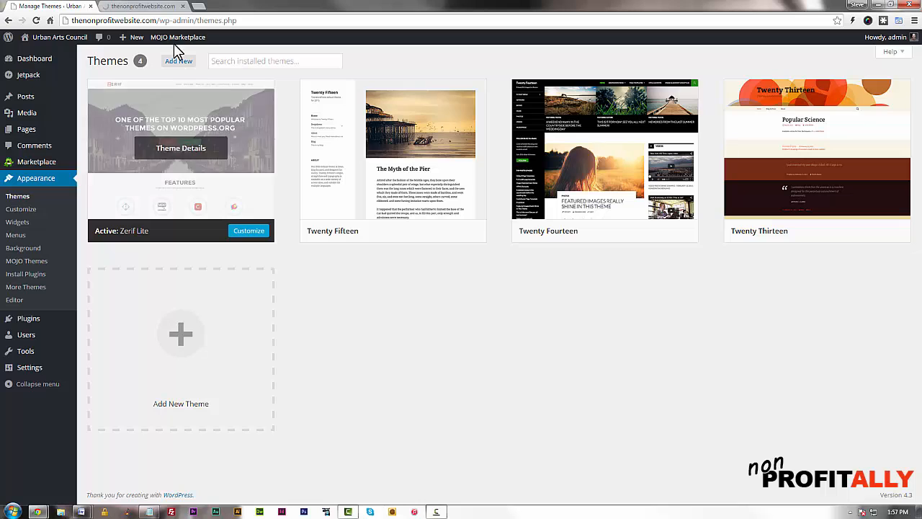
pyautogui.click(152, 13)
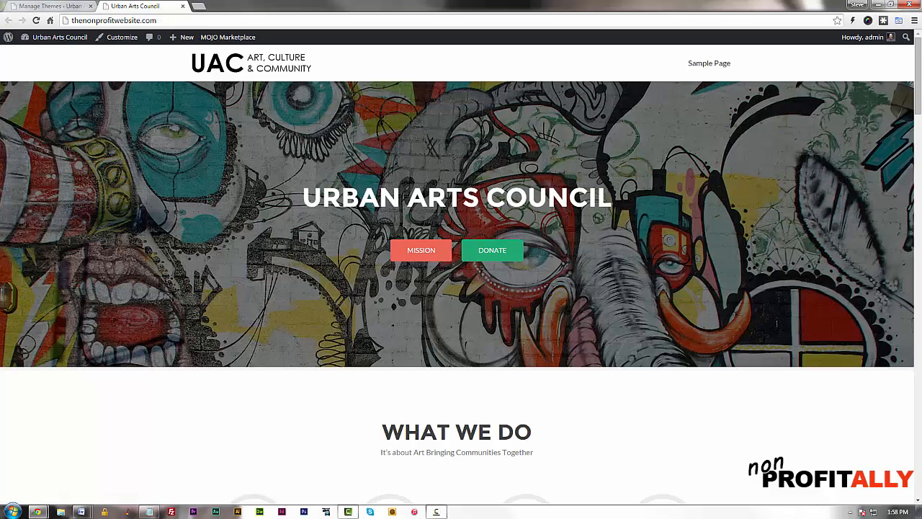
# - Review the published homepage's sections from What We Do down to the Contact Us form
pyautogui.scroll(-4, 397, 245)
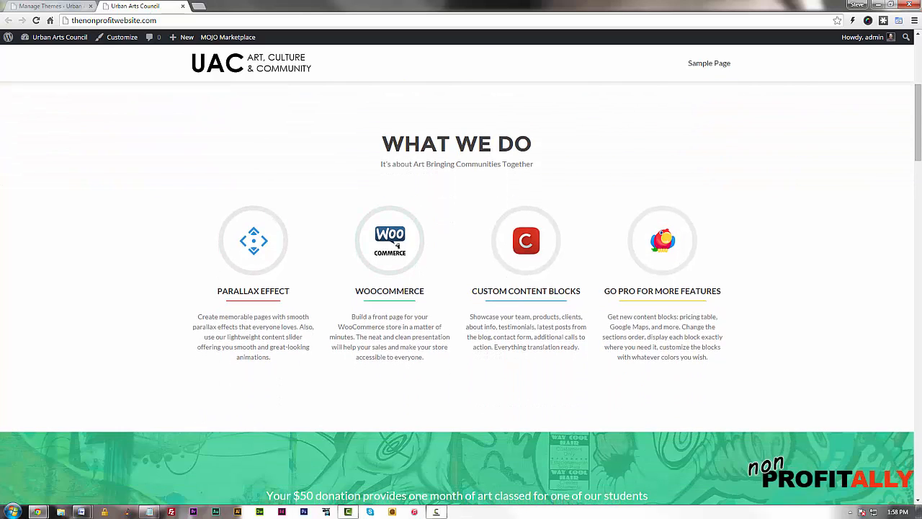
pyautogui.scroll(-7, 397, 245)
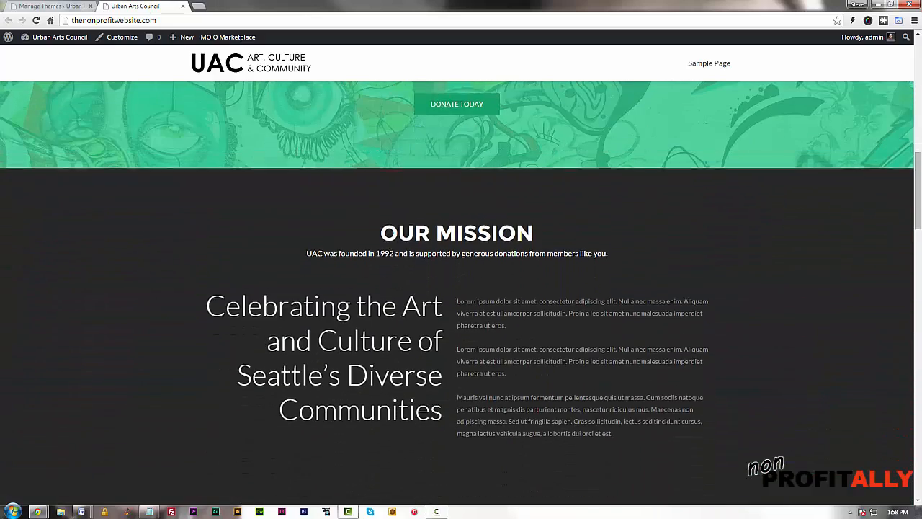
pyautogui.scroll(-6, 461, 288)
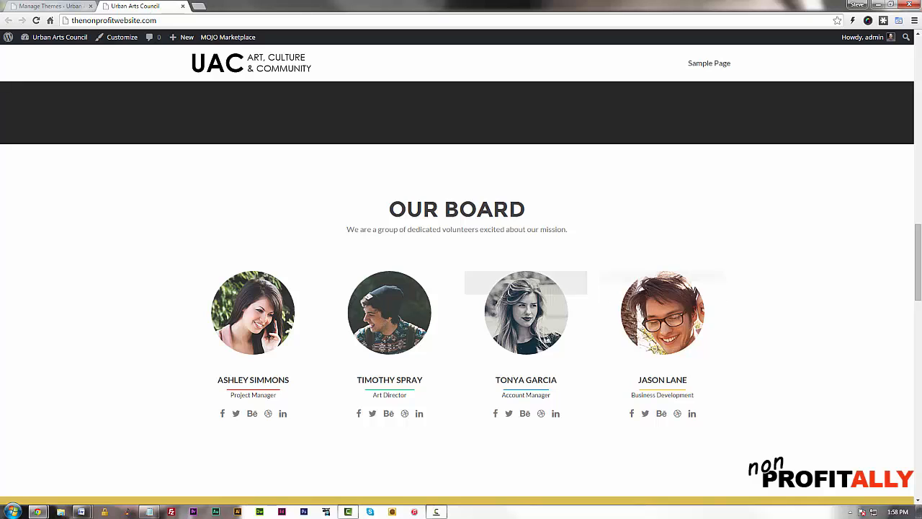
pyautogui.moveTo(662, 313)
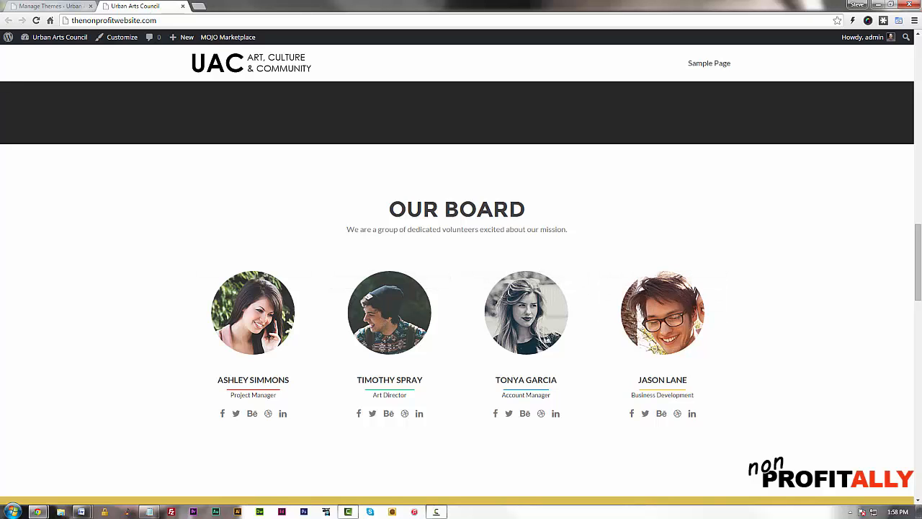
pyautogui.scroll(-6, 461, 288)
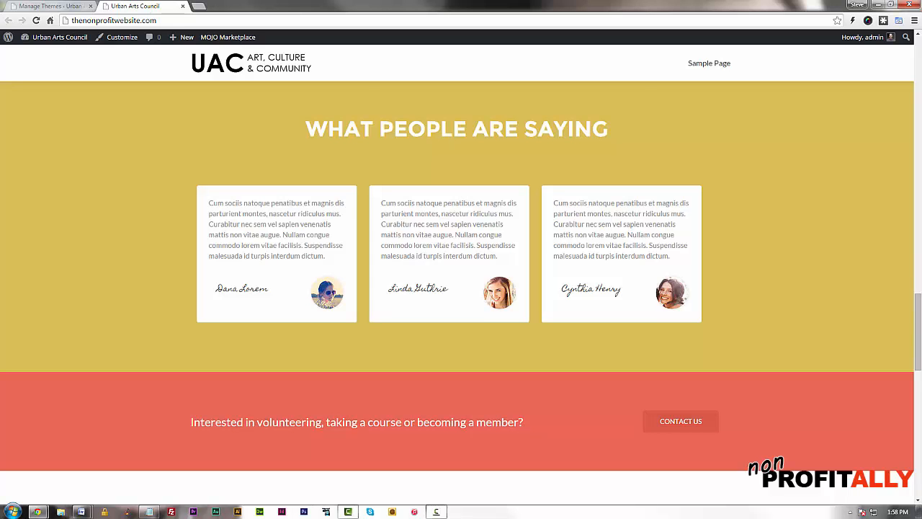
pyautogui.scroll(-5, 461, 288)
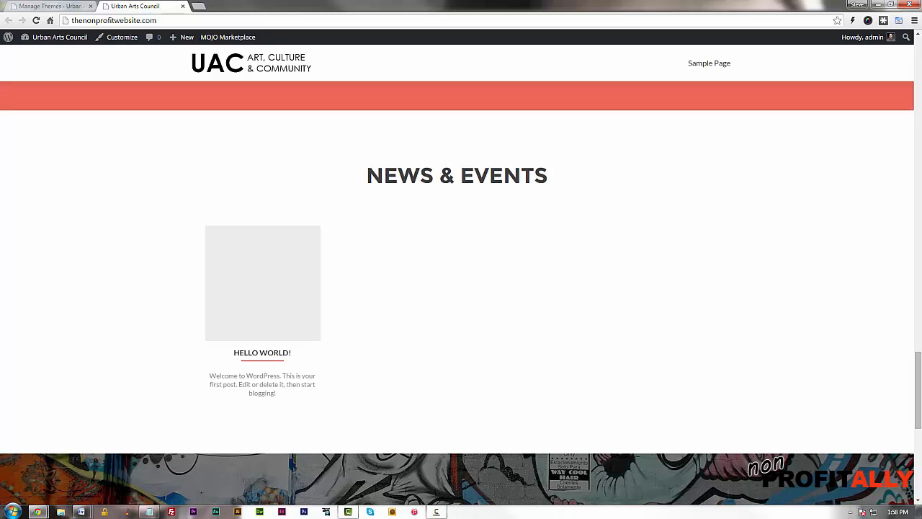
pyautogui.scroll(-4, 461, 288)
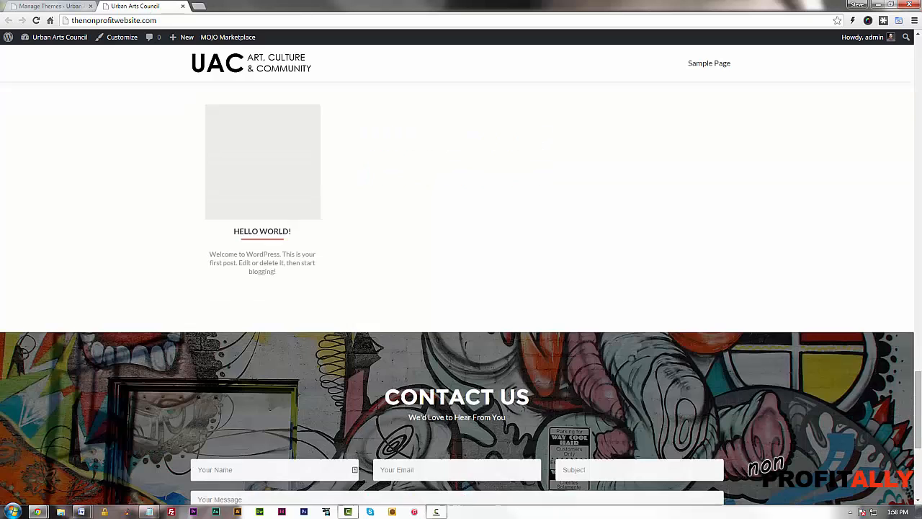